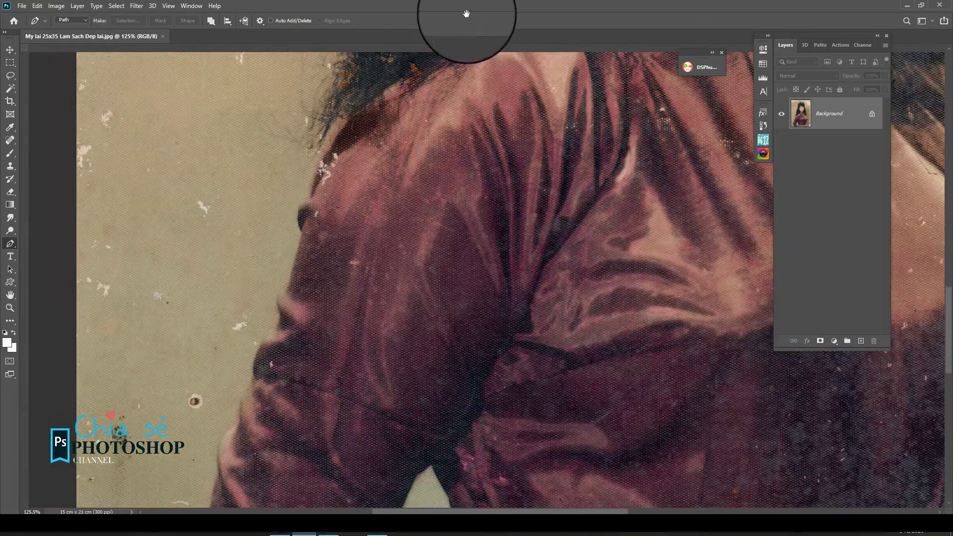
Step: Start a Pen path at the photo's bottom edge and trace the outer edge of the woman's lower sleeve up past the elbow
{"action": "left_click_drag", "start_coordinate": [338, 370], "coordinate": [383, 20]}
{"action": "left_click_drag", "start_coordinate": [283, 288], "coordinate": [328, 380]}
{"action": "scroll", "coordinate": [328, 380], "scroll_direction": "up", "scroll_amount": 4}
{"action": "scroll", "coordinate": [328, 380], "scroll_direction": "up", "scroll_amount": 1}
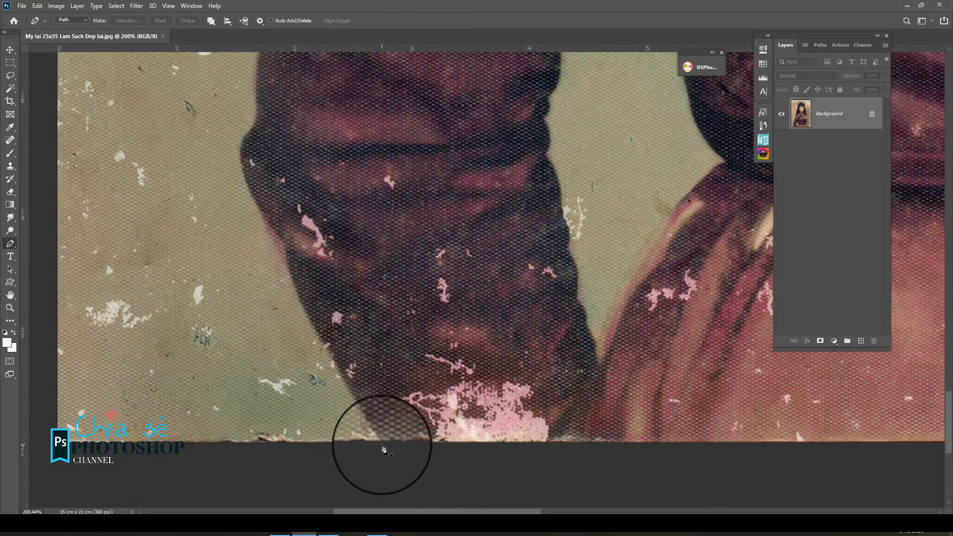
{"action": "left_click_drag", "start_coordinate": [380, 447], "coordinate": [319, 333]}
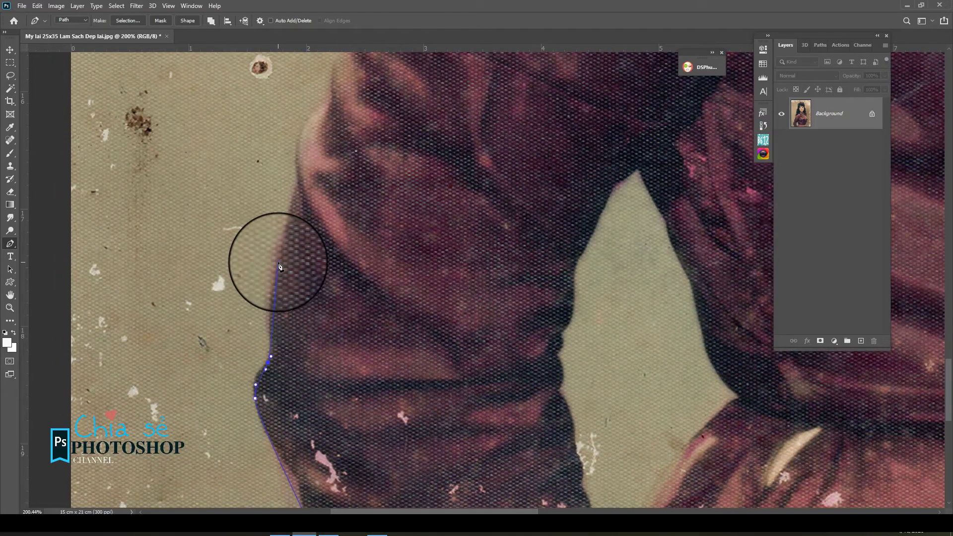
{"action": "left_click_drag", "start_coordinate": [314, 117], "coordinate": [275, 219]}
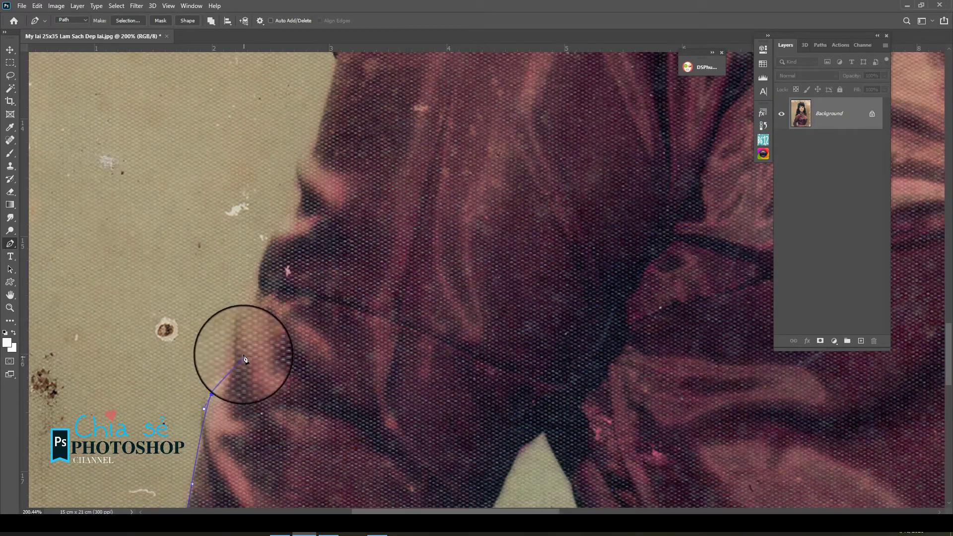
{"action": "left_click", "coordinate": [244, 357]}
{"action": "left_click_drag", "start_coordinate": [243, 336], "coordinate": [254, 310]}
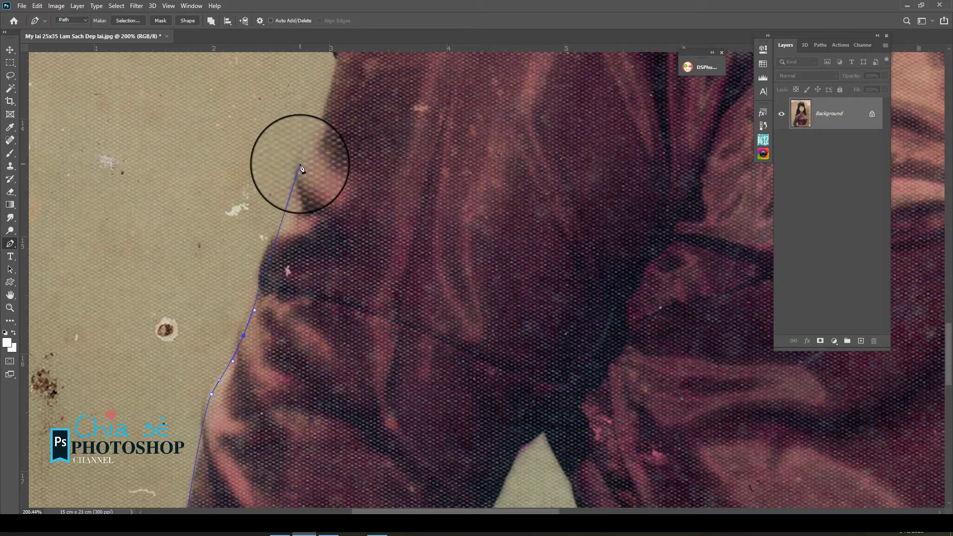
Step: Continue the path along the outer edge of the upper sleeve to the shoulder
{"action": "left_click_drag", "start_coordinate": [300, 166], "coordinate": [262, 324]}
{"action": "left_click_drag", "start_coordinate": [249, 373], "coordinate": [257, 358]}
{"action": "left_click_drag", "start_coordinate": [294, 231], "coordinate": [300, 213]}
{"action": "left_click_drag", "start_coordinate": [308, 172], "coordinate": [262, 328]}
{"action": "left_click", "coordinate": [287, 254]}
{"action": "left_click_drag", "start_coordinate": [290, 243], "coordinate": [279, 368]}
Step: Extend the path from the shoulder up beside the long hair, leaving a loose margin of backdrop around it
{"action": "left_click", "coordinate": [216, 374]}
{"action": "left_click_drag", "start_coordinate": [257, 139], "coordinate": [177, 443]}
{"action": "left_click", "coordinate": [249, 330]}
{"action": "left_click_drag", "start_coordinate": [228, 318], "coordinate": [252, 238]}
{"action": "left_click_drag", "start_coordinate": [268, 162], "coordinate": [152, 449]}
{"action": "left_click", "coordinate": [169, 386]}
{"action": "left_click_drag", "start_coordinate": [207, 128], "coordinate": [106, 341]}
{"action": "left_click_drag", "start_coordinate": [145, 292], "coordinate": [184, 223]}
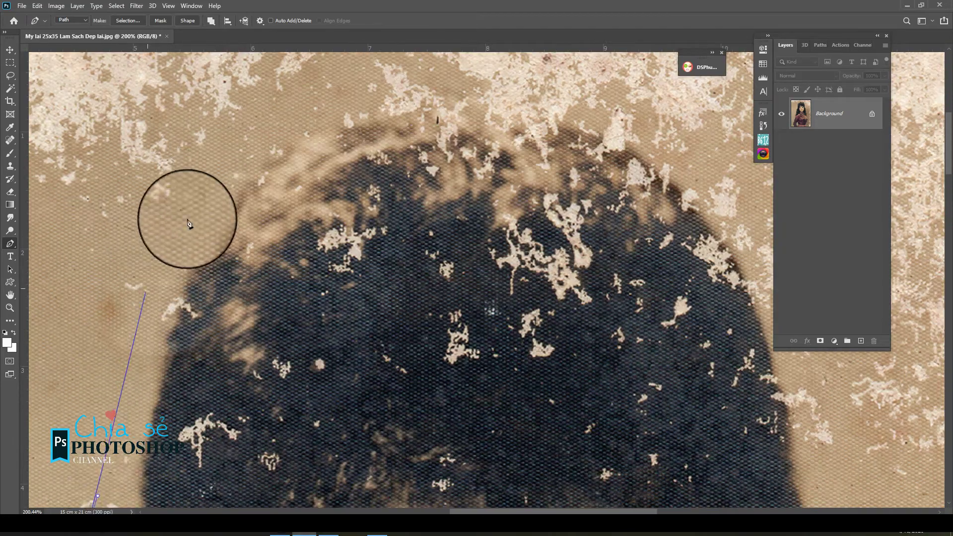
Step: Curve the path over the crown of the hair and down its far side
{"action": "left_click_drag", "start_coordinate": [214, 180], "coordinate": [256, 142]}
{"action": "left_click_drag", "start_coordinate": [432, 93], "coordinate": [500, 94]}
{"action": "left_click_drag", "start_coordinate": [601, 125], "coordinate": [527, 140]}
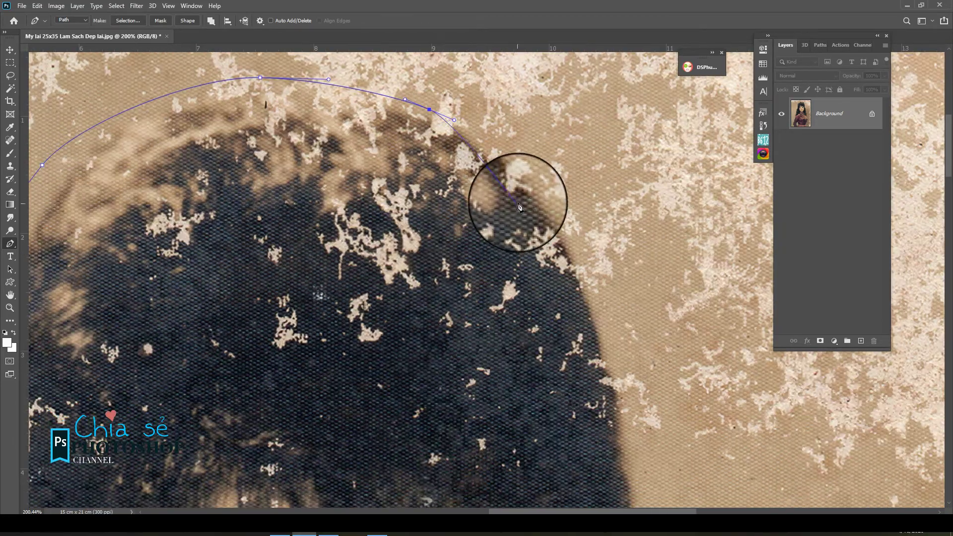
{"action": "left_click_drag", "start_coordinate": [536, 205], "coordinate": [579, 266]}
{"action": "left_click_drag", "start_coordinate": [591, 316], "coordinate": [615, 402]}
{"action": "left_click_drag", "start_coordinate": [633, 453], "coordinate": [432, 294]}
Step: Continue the path down beside the hair on the far side to the sleeve, keeping a margin around the loose strands
{"action": "left_click_drag", "start_coordinate": [442, 348], "coordinate": [441, 366]}
{"action": "left_click_drag", "start_coordinate": [424, 417], "coordinate": [425, 426]}
{"action": "left_click_drag", "start_coordinate": [448, 461], "coordinate": [352, 291]}
{"action": "left_click_drag", "start_coordinate": [402, 373], "coordinate": [383, 165]}
{"action": "scroll", "coordinate": [396, 335], "scroll_direction": "down", "scroll_amount": 2}
{"action": "scroll", "coordinate": [396, 334], "scroll_direction": "down", "scroll_amount": 2}
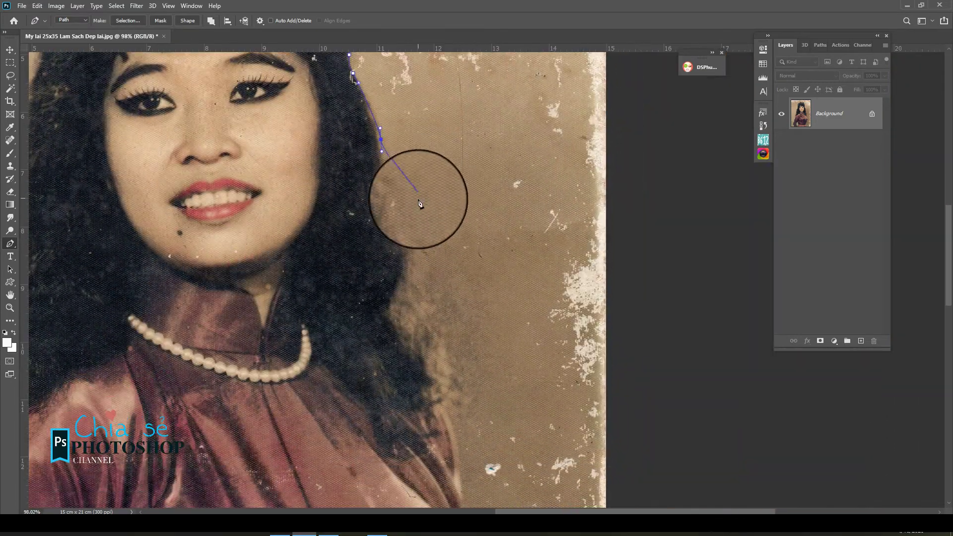
{"action": "left_click_drag", "start_coordinate": [422, 223], "coordinate": [432, 250]}
{"action": "left_click_drag", "start_coordinate": [445, 345], "coordinate": [456, 253]}
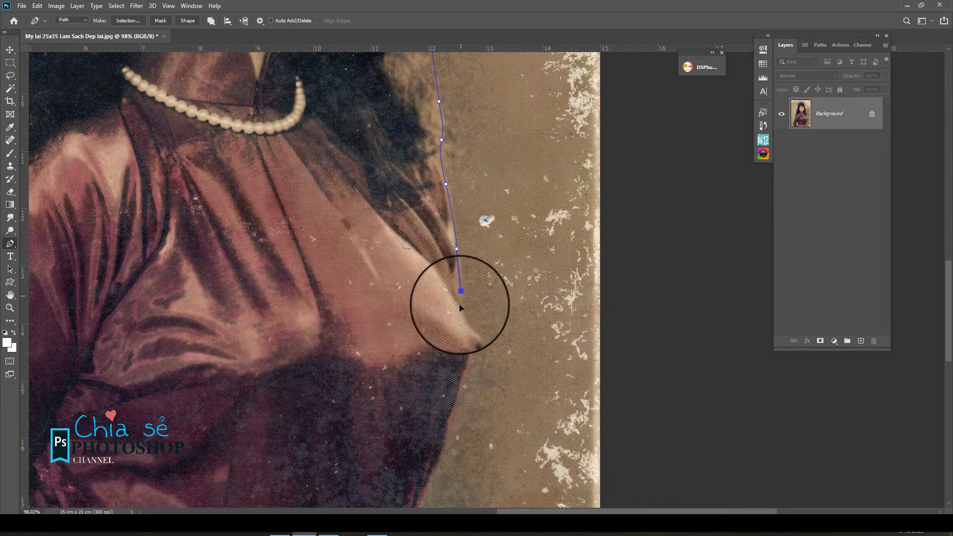
Step: Trace the bust, waist and hip, close the path below the photo's bottom edge and load it as a selection
{"action": "left_click_drag", "start_coordinate": [471, 341], "coordinate": [469, 247]}
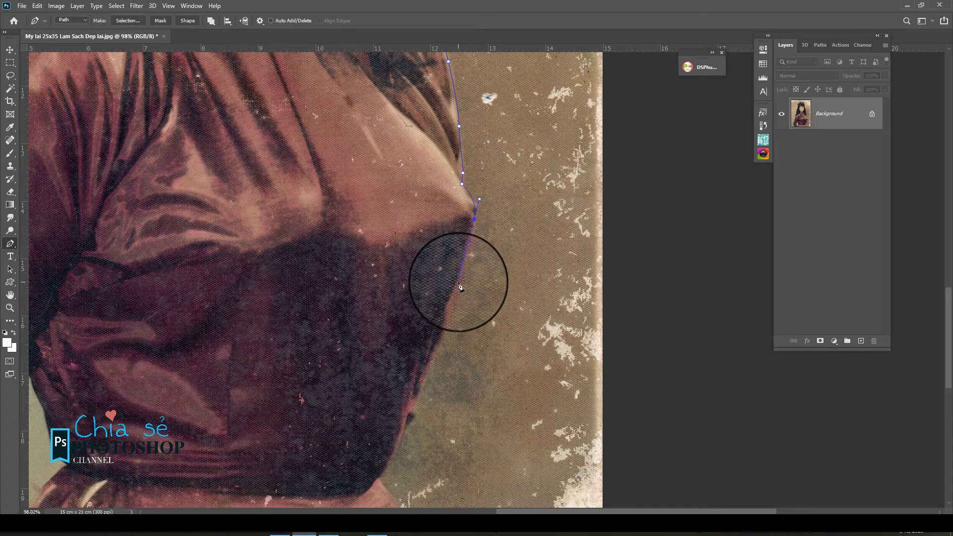
{"action": "left_click_drag", "start_coordinate": [460, 287], "coordinate": [468, 239]}
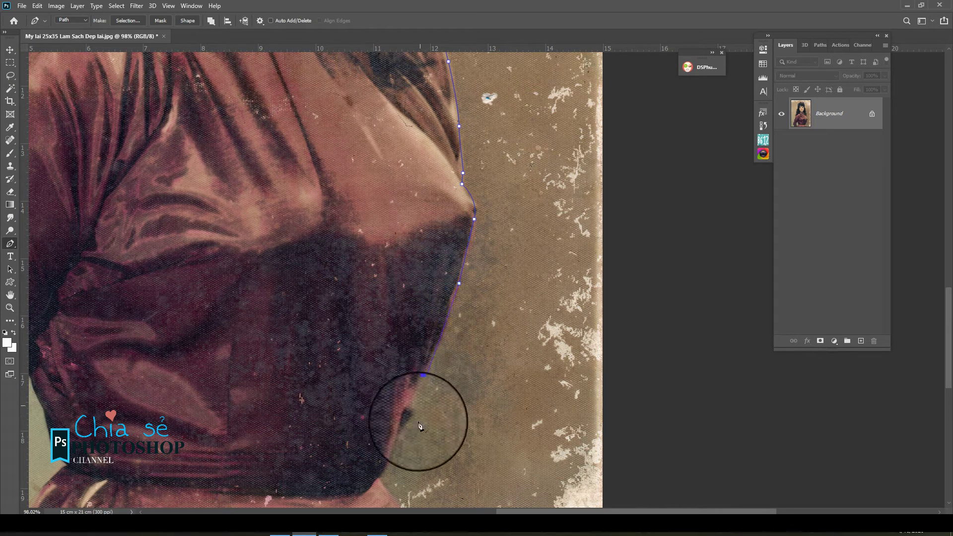
{"action": "left_click_drag", "start_coordinate": [406, 423], "coordinate": [405, 426]}
{"action": "left_click_drag", "start_coordinate": [382, 476], "coordinate": [374, 267]}
{"action": "left_click", "coordinate": [367, 262]}
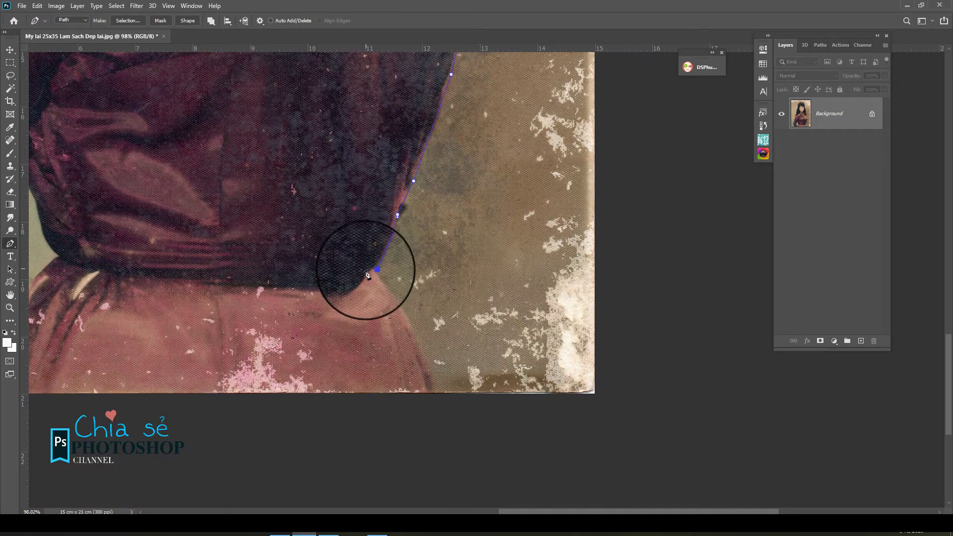
{"action": "left_click", "coordinate": [445, 408]}
{"action": "left_click_drag", "start_coordinate": [162, 416], "coordinate": [332, 431]}
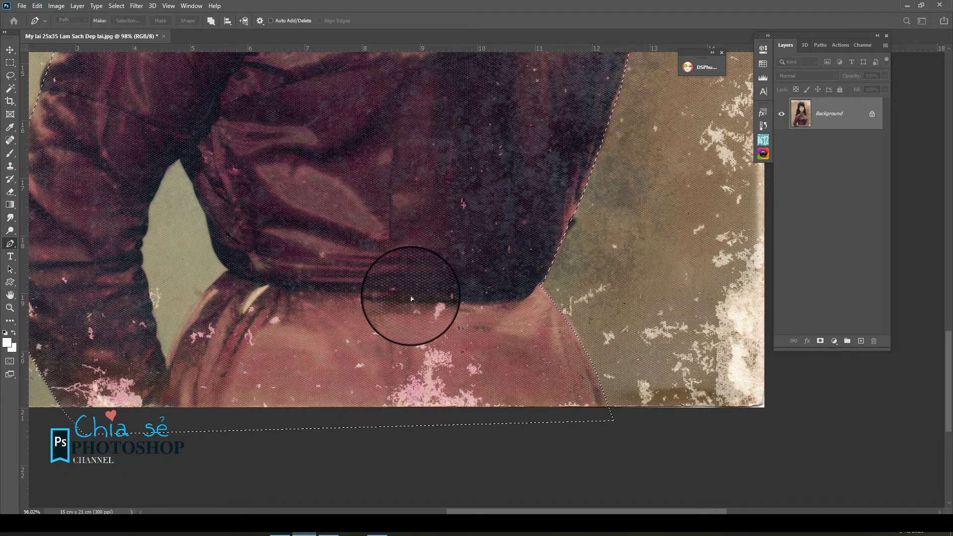
Step: Feather the figure selection by 2 pixels and copy it to a new layer
{"action": "key", "text": "shift+F6"}
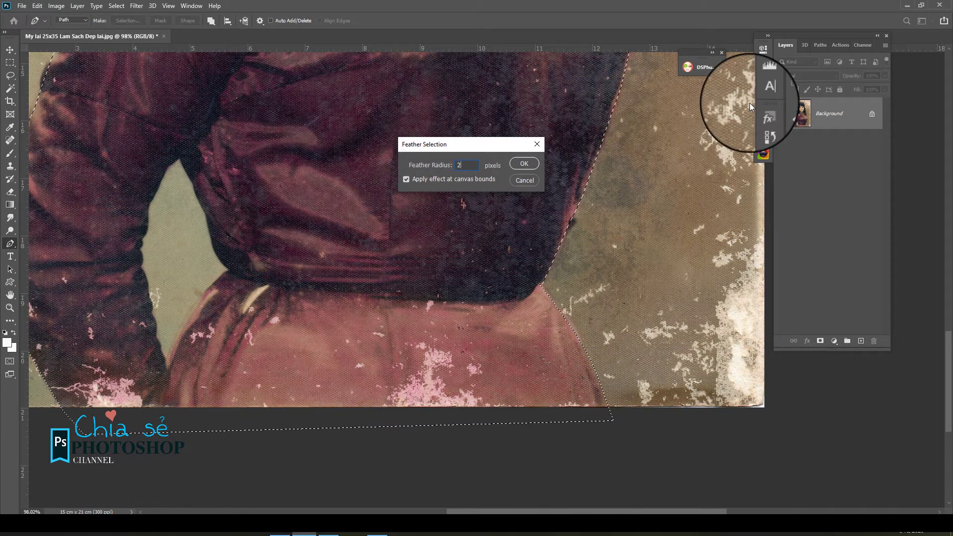
{"action": "key", "text": "Return"}
{"action": "key", "text": "ctrl+j"}
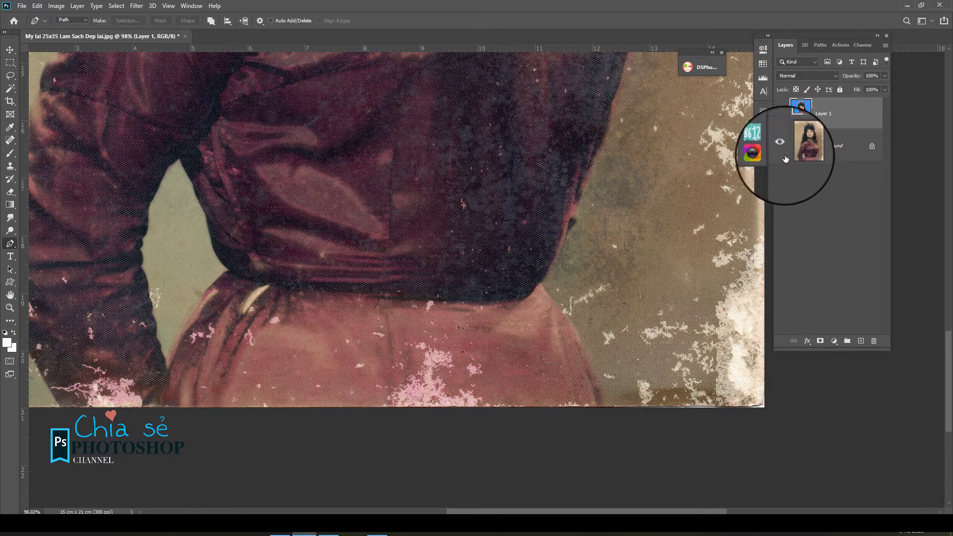
Step: Hide the Background layer and save the document as My lai 25x35 Lam Sach Dep lai.psd
{"action": "left_click", "coordinate": [781, 145]}
{"action": "scroll", "coordinate": [330, 198], "scroll_direction": "down", "scroll_amount": 10}
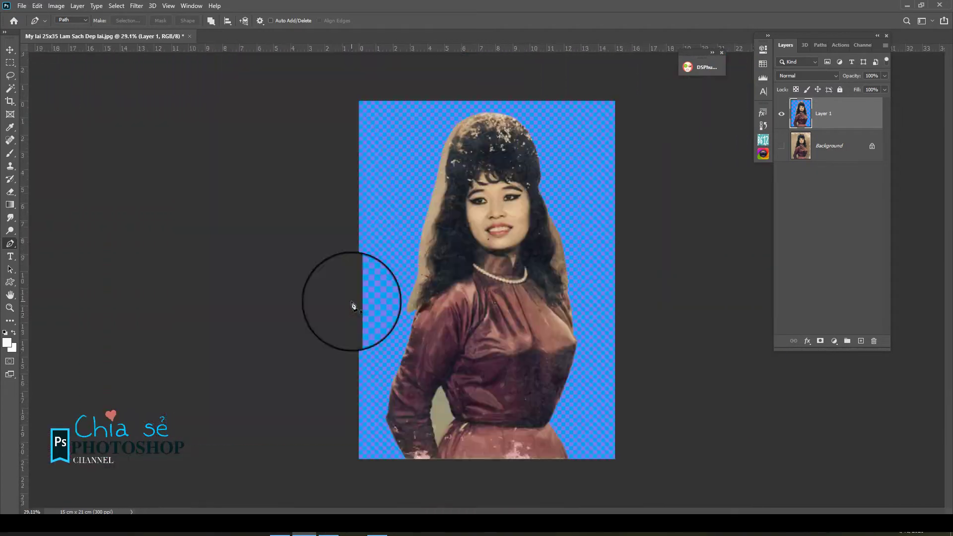
{"action": "key", "text": "ctrl+shift+s"}
{"action": "key", "text": "Return"}
Step: Select the backdrop showing through the gap between the arm and the waist with the Quick Selection tool
{"action": "scroll", "coordinate": [430, 396], "scroll_direction": "up", "scroll_amount": 5}
{"action": "key", "text": "w"}
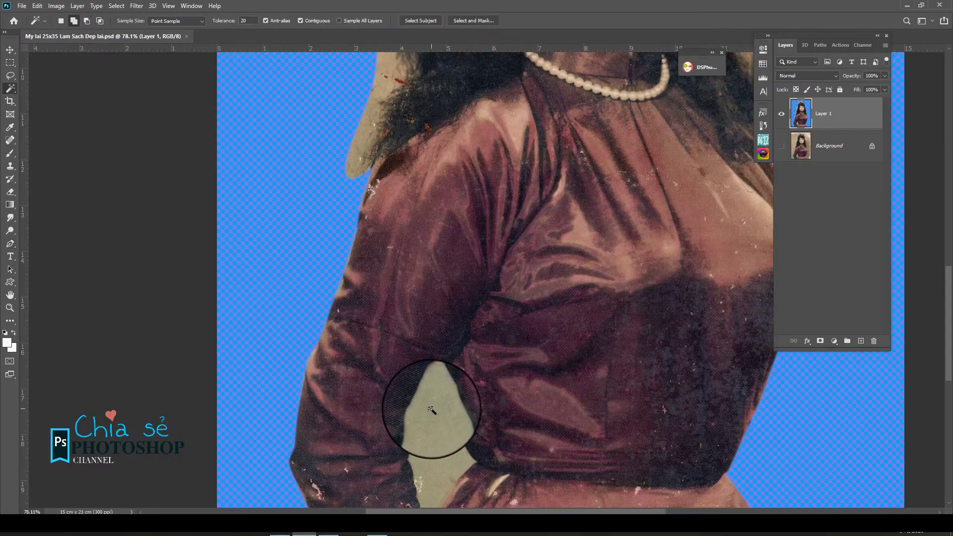
{"action": "key", "text": "ctrl+d"}
{"action": "left_click_drag", "start_coordinate": [464, 352], "coordinate": [456, 246]}
{"action": "scroll", "coordinate": [455, 367], "scroll_direction": "up", "scroll_amount": 5}
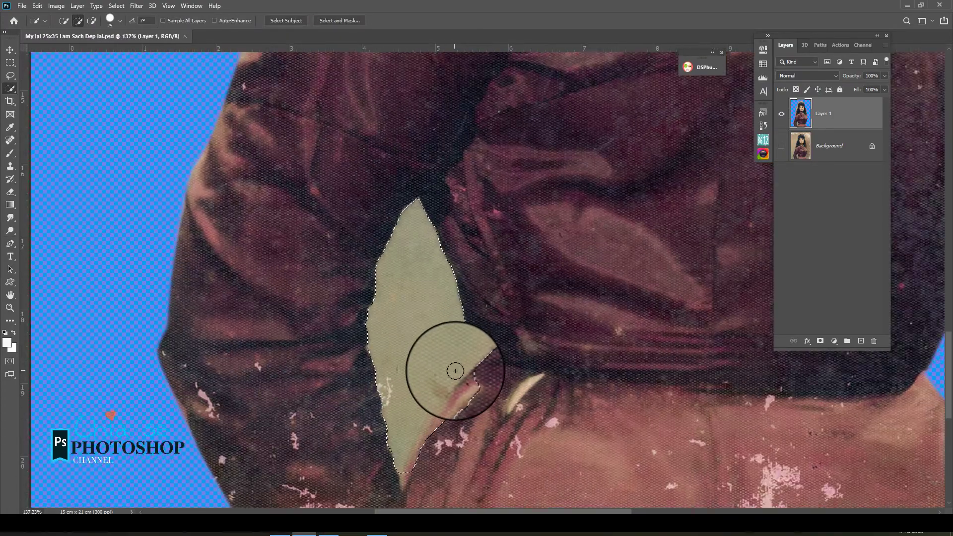
{"action": "left_click_drag", "start_coordinate": [437, 383], "coordinate": [399, 219]}
Step: Subtract the skirt edge from the gap selection with the Polygonal Lasso
{"action": "key", "text": "l"}
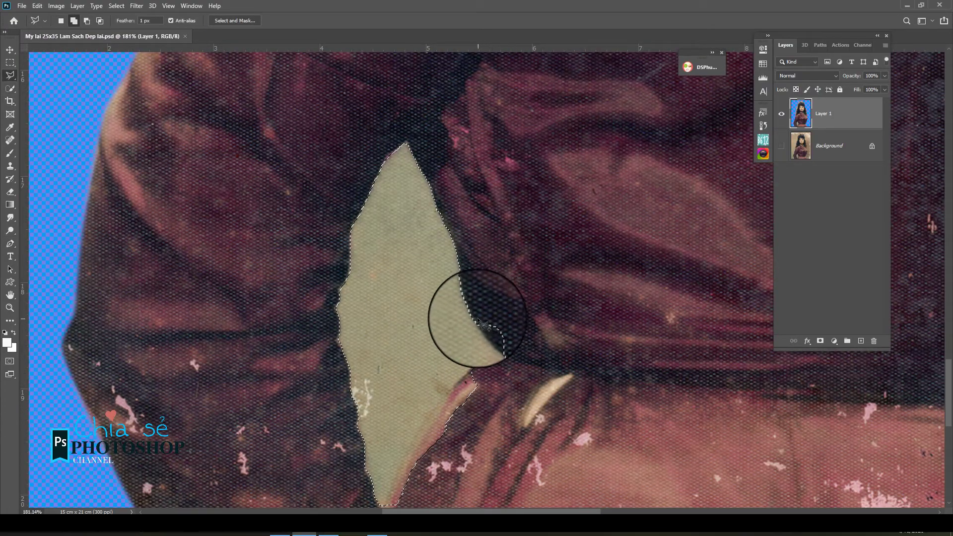
{"action": "left_click", "coordinate": [474, 318]}
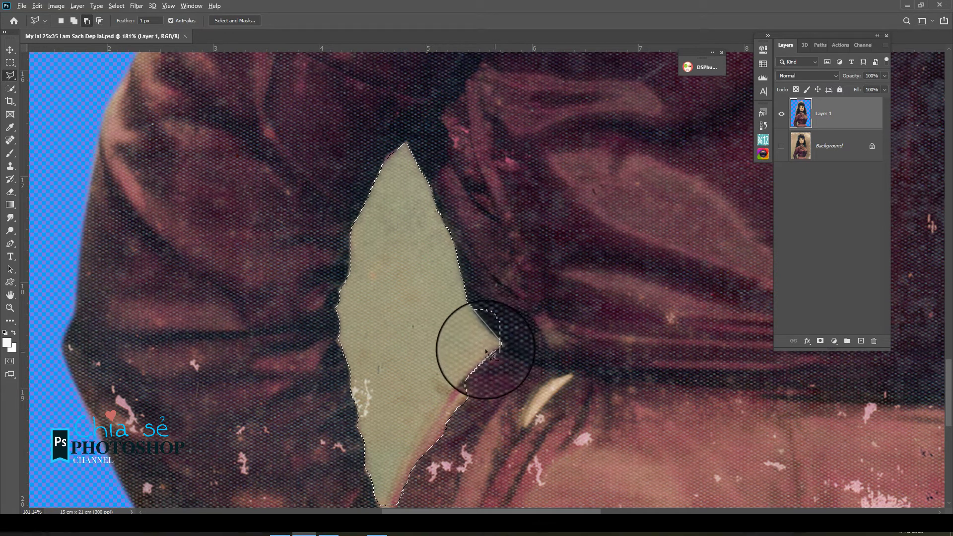
{"action": "left_click", "coordinate": [480, 355]}
{"action": "left_click", "coordinate": [437, 406]}
{"action": "left_click_drag", "start_coordinate": [402, 462], "coordinate": [411, 417]}
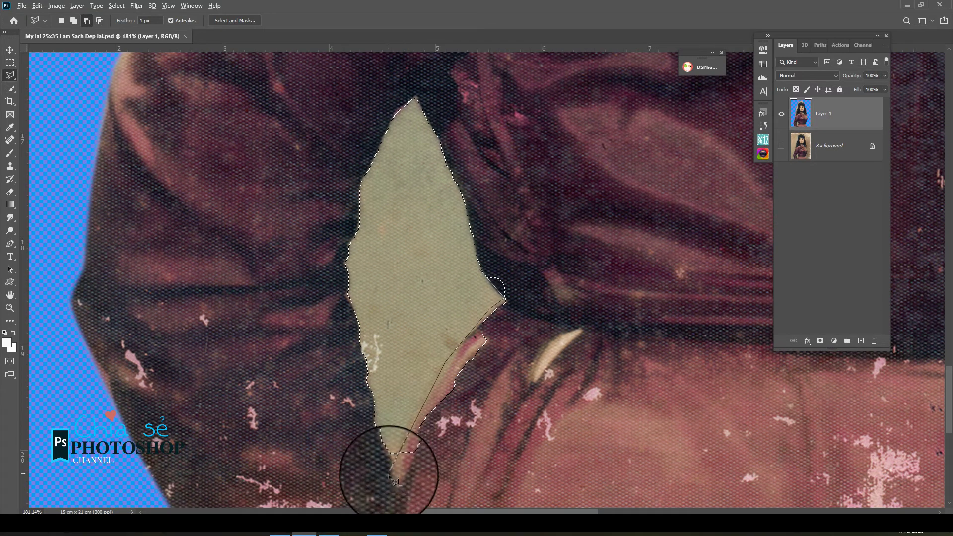
{"action": "double_click", "coordinate": [392, 464]}
Step: Trim the excess of the gap selection at the waist corner with the Polygonal Lasso
{"action": "left_click", "coordinate": [494, 293]}
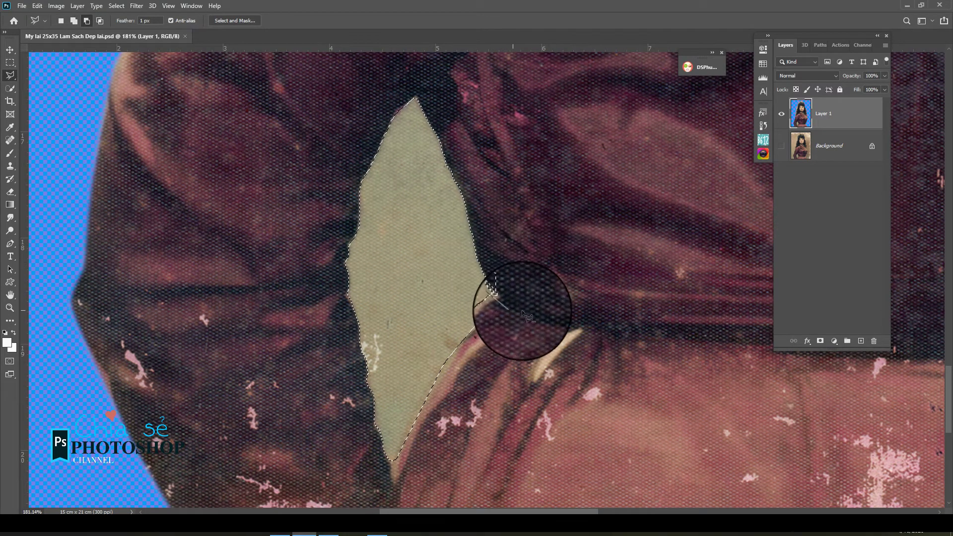
{"action": "left_click", "coordinate": [518, 312]}
{"action": "left_click", "coordinate": [528, 290]}
{"action": "left_click", "coordinate": [505, 267]}
{"action": "double_click", "coordinate": [517, 312]}
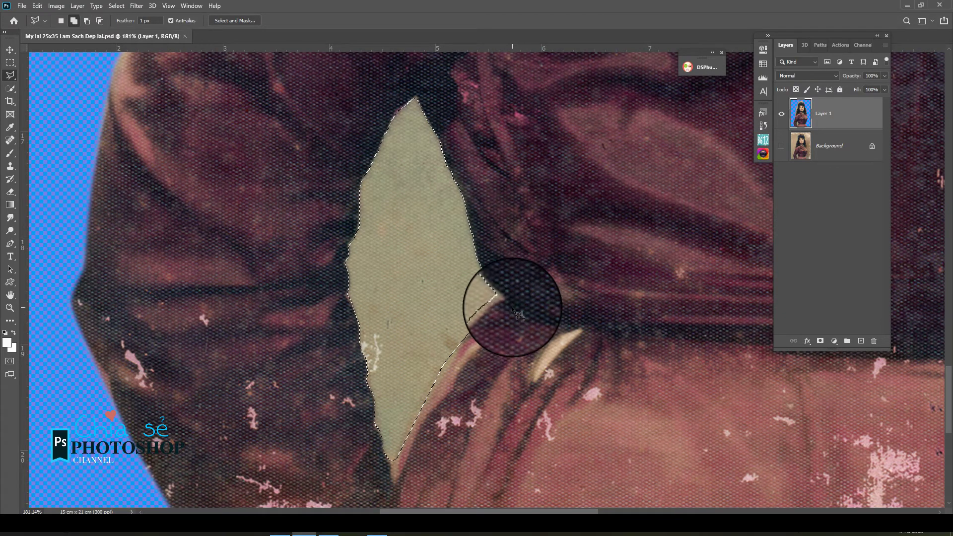
Step: Feather the gap selection, delete its backdrop from Layer 1 and save the document
{"action": "key", "text": "shift+F6"}
{"action": "key", "text": "Return"}
{"action": "key", "text": "Delete"}
{"action": "key", "text": "ctrl+d"}
{"action": "scroll", "coordinate": [487, 233], "scroll_direction": "down", "scroll_amount": 4}
{"action": "key", "text": "ctrl+s"}
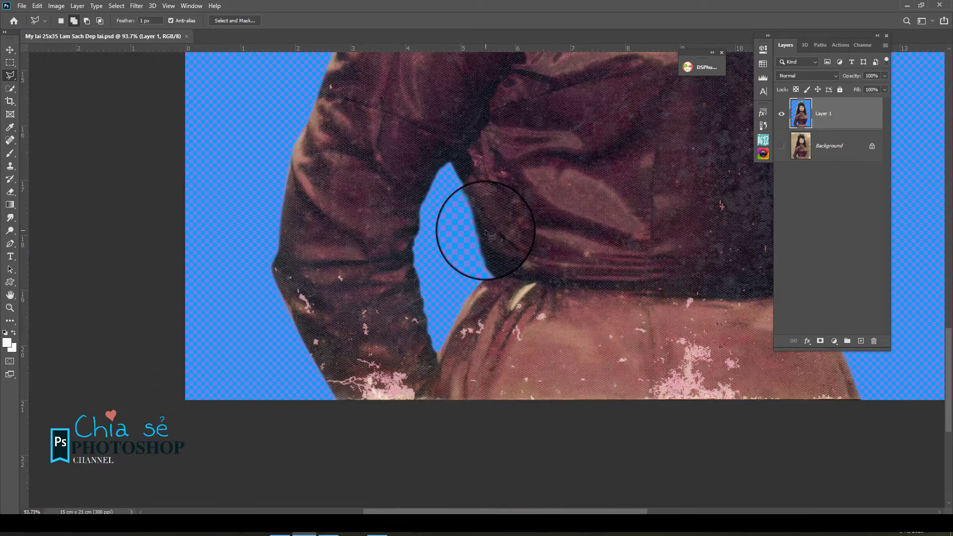
Step: Show the Background layer again and sample two backdrop tones as the foreground and background colours
{"action": "left_click_drag", "start_coordinate": [478, 230], "coordinate": [488, 378]}
{"action": "scroll", "coordinate": [481, 181], "scroll_direction": "down", "scroll_amount": 1}
{"action": "left_click_drag", "start_coordinate": [482, 181], "coordinate": [457, 340]}
{"action": "mouse_move", "coordinate": [459, 136]}
{"action": "left_mouse_down"}
{"action": "mouse_move", "coordinate": [437, 252]}
{"action": "mouse_move", "coordinate": [365, 341]}
{"action": "left_mouse_up"}
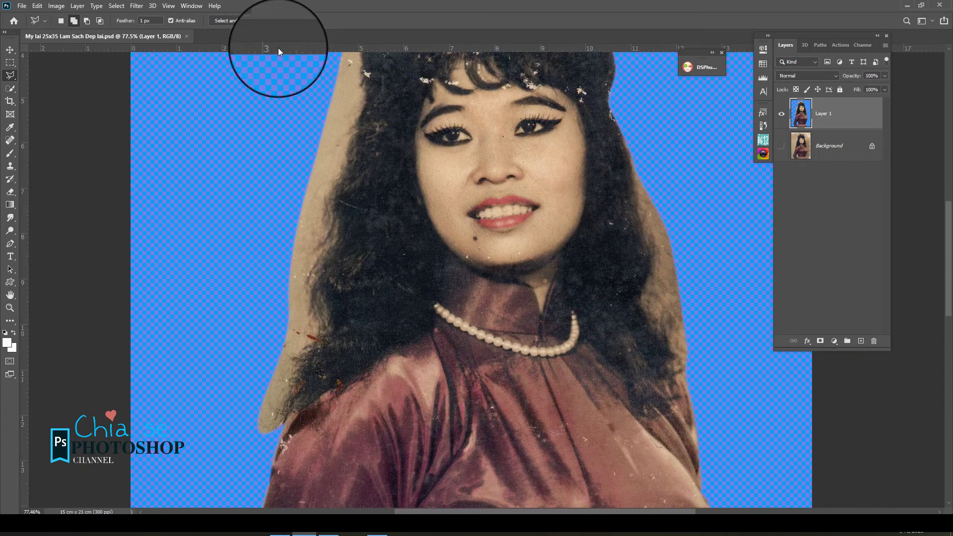
{"action": "mouse_move", "coordinate": [511, 158]}
{"action": "left_mouse_down"}
{"action": "mouse_move", "coordinate": [506, 245]}
{"action": "mouse_move", "coordinate": [558, 219]}
{"action": "left_mouse_up"}
{"action": "scroll", "coordinate": [555, 232], "scroll_direction": "down", "scroll_amount": 2}
{"action": "scroll", "coordinate": [554, 232], "scroll_direction": "down", "scroll_amount": 3}
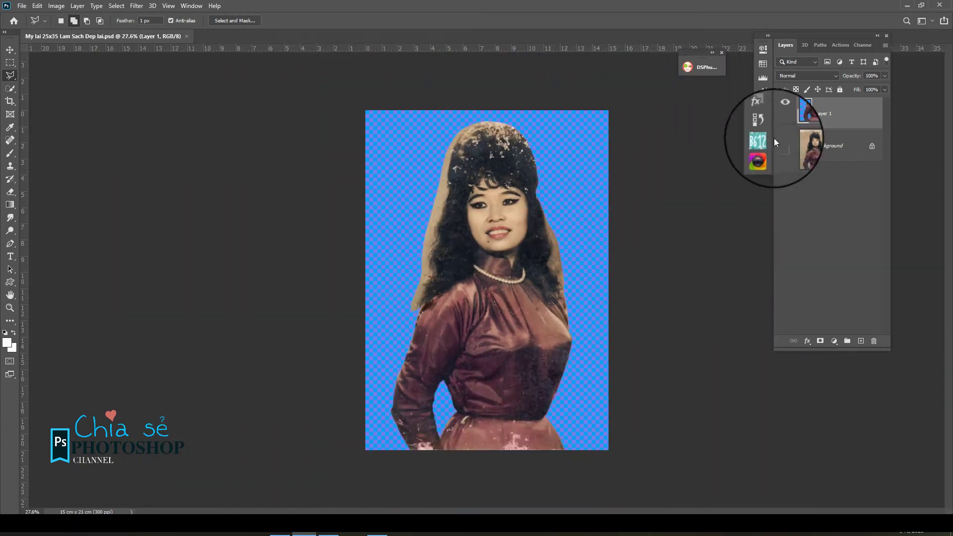
{"action": "left_click", "coordinate": [781, 145]}
{"action": "scroll", "coordinate": [439, 248], "scroll_direction": "up", "scroll_amount": 1}
{"action": "key", "text": "i"}
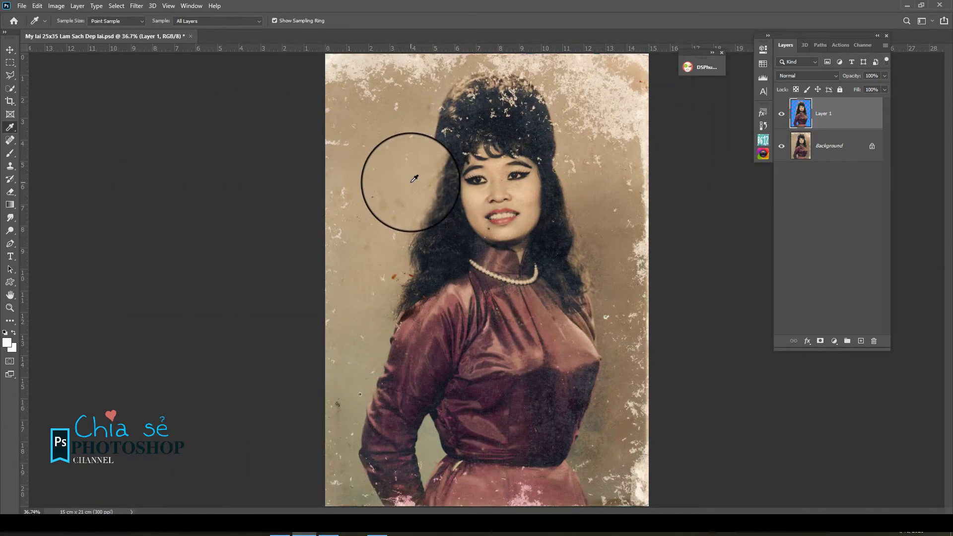
{"action": "left_click_drag", "start_coordinate": [415, 178], "coordinate": [611, 251]}
{"action": "key", "text": "x"}
Step: Add a new layer directly above Background and fill it with a linear gradient of the sampled backdrop tones
{"action": "left_click", "coordinate": [827, 147]}
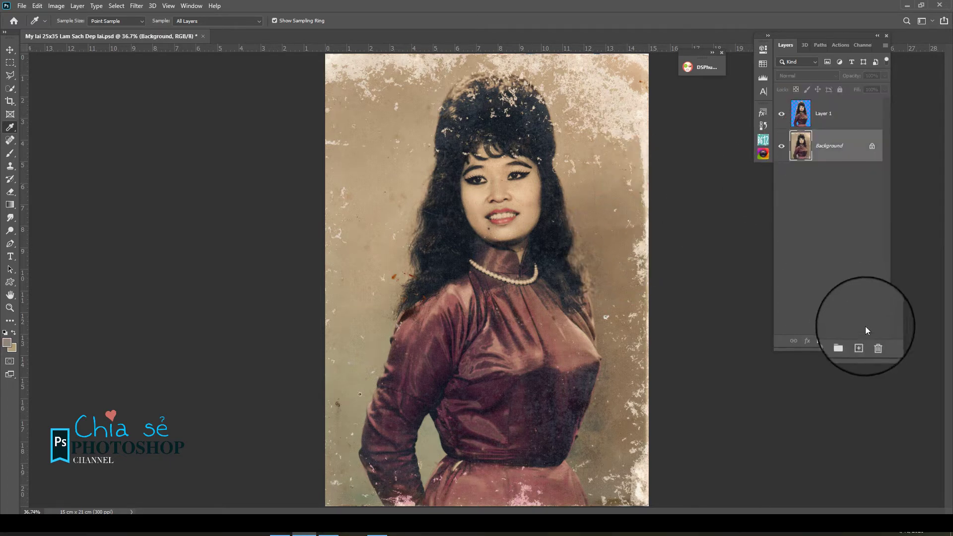
{"action": "left_click", "coordinate": [861, 341]}
{"action": "key", "text": "g"}
{"action": "left_click_drag", "start_coordinate": [400, 186], "coordinate": [402, 221]}
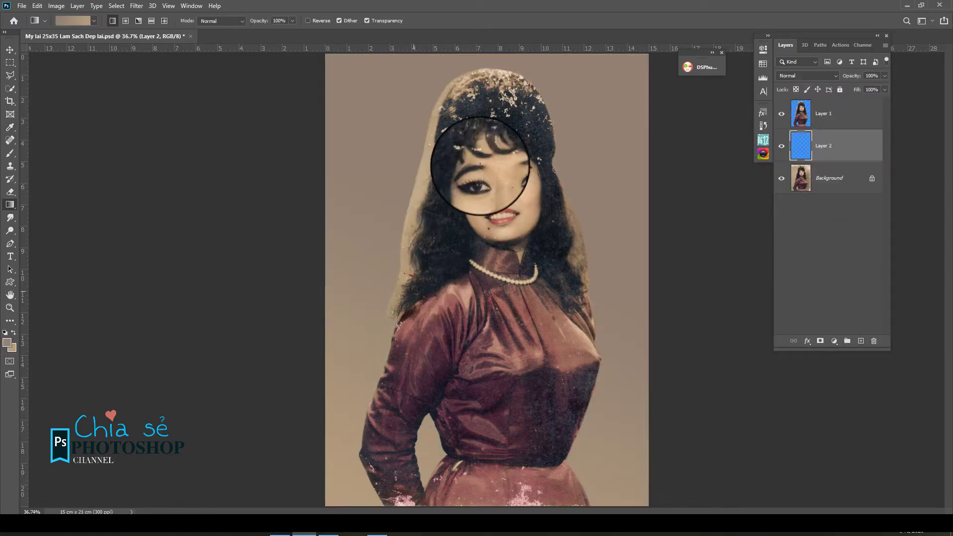
{"action": "left_click_drag", "start_coordinate": [356, 166], "coordinate": [390, 215]}
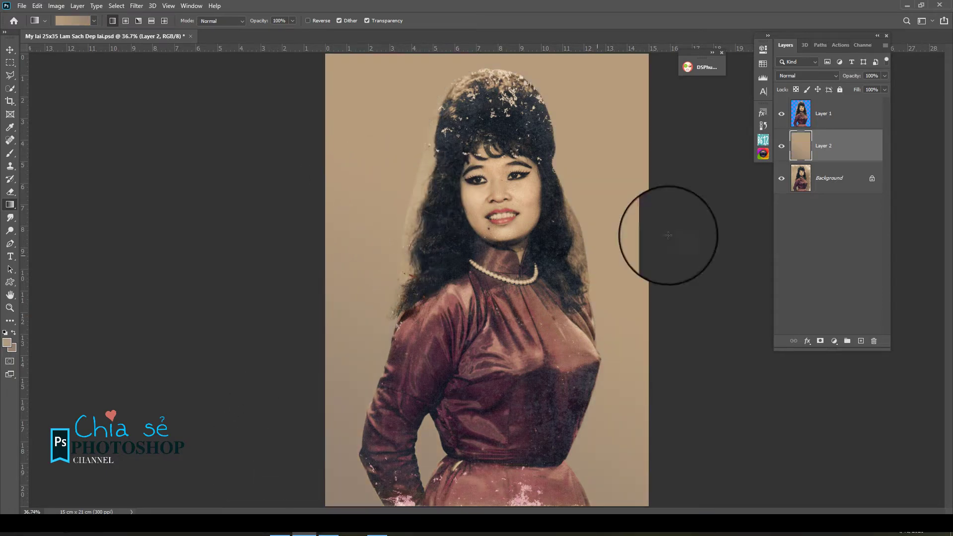
Step: On Layer 1, erase the leftover old backdrop beside the long hair opposite the bent arm with a soft size 70 Eraser
{"action": "left_click", "coordinate": [827, 113]}
{"action": "scroll", "coordinate": [425, 160], "scroll_direction": "up", "scroll_amount": 4}
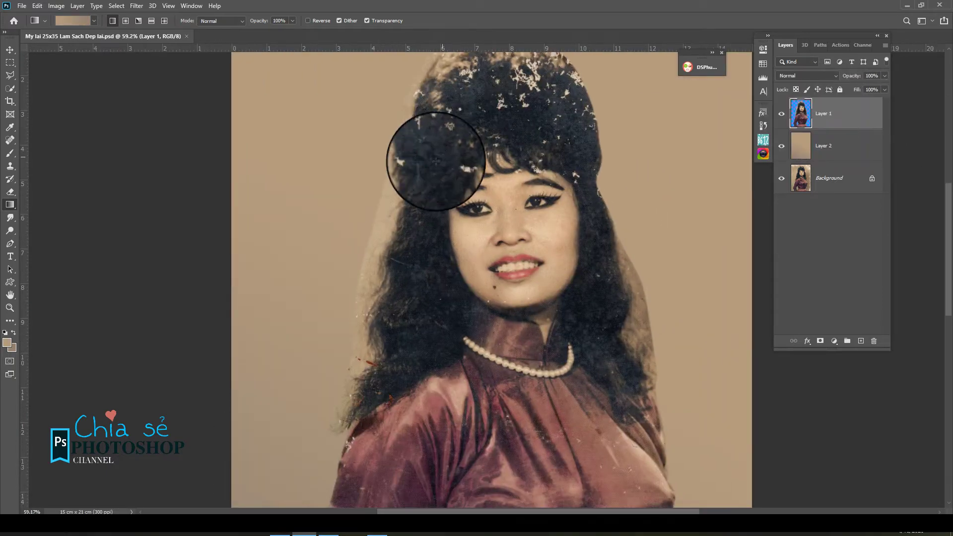
{"action": "key", "text": "e"}
{"action": "left_click", "coordinate": [389, 149]}
{"action": "key", "text": "bracketleft"}
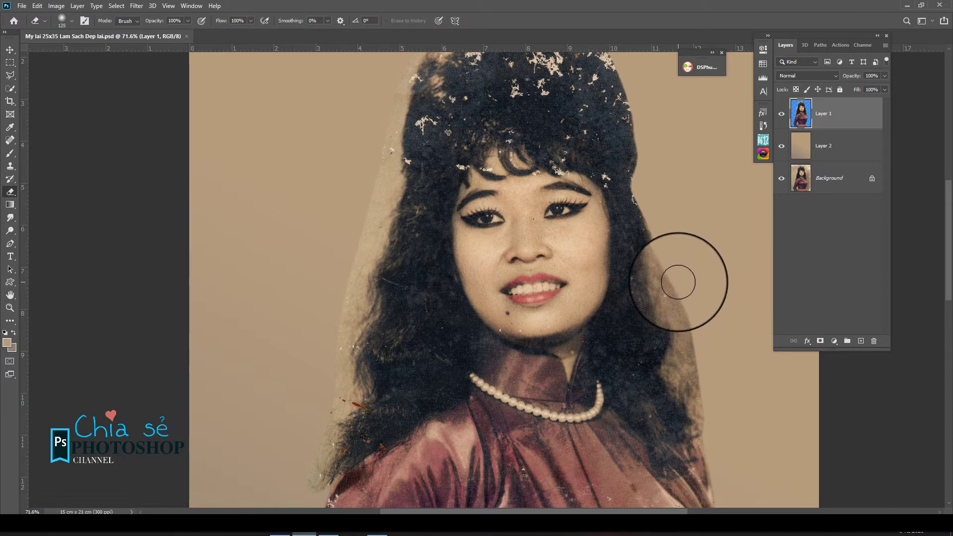
{"action": "left_click_drag", "start_coordinate": [676, 263], "coordinate": [660, 208]}
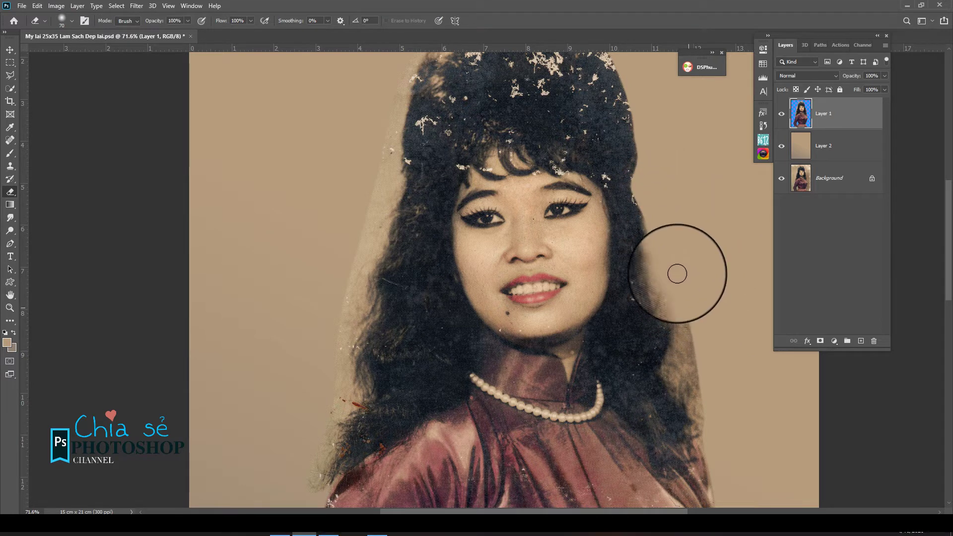
{"action": "mouse_move", "coordinate": [677, 273]}
{"action": "left_mouse_down"}
{"action": "mouse_move", "coordinate": [701, 330]}
{"action": "mouse_move", "coordinate": [712, 427]}
{"action": "mouse_move", "coordinate": [689, 310]}
{"action": "mouse_move", "coordinate": [700, 415]}
{"action": "mouse_move", "coordinate": [680, 352]}
{"action": "mouse_move", "coordinate": [685, 302]}
{"action": "mouse_move", "coordinate": [690, 351]}
{"action": "left_mouse_up"}
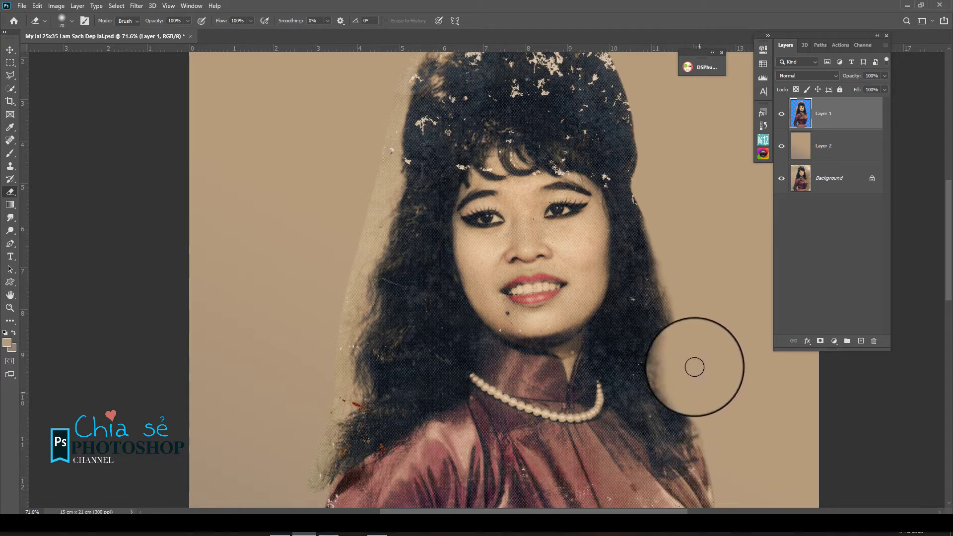
Step: Erase the leftover old backdrop around the crown of the hair on Layer 1 with the soft Eraser
{"action": "scroll", "coordinate": [679, 278], "scroll_direction": "up", "scroll_amount": 3}
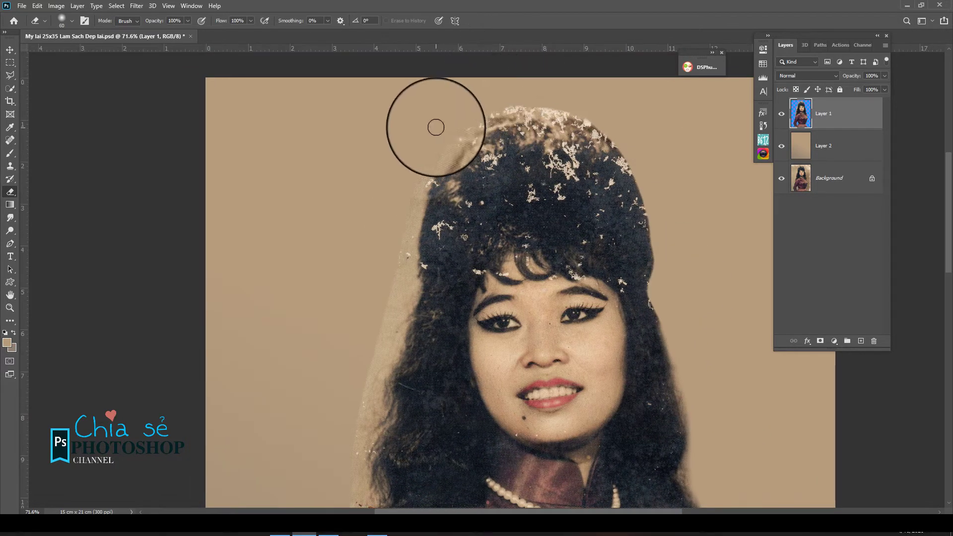
{"action": "mouse_move", "coordinate": [463, 122]}
{"action": "left_mouse_down"}
{"action": "mouse_move", "coordinate": [517, 103]}
{"action": "mouse_move", "coordinate": [451, 128]}
{"action": "mouse_move", "coordinate": [539, 112]}
{"action": "mouse_move", "coordinate": [617, 141]}
{"action": "mouse_move", "coordinate": [650, 183]}
{"action": "mouse_move", "coordinate": [669, 246]}
{"action": "mouse_move", "coordinate": [664, 279]}
{"action": "left_mouse_up"}
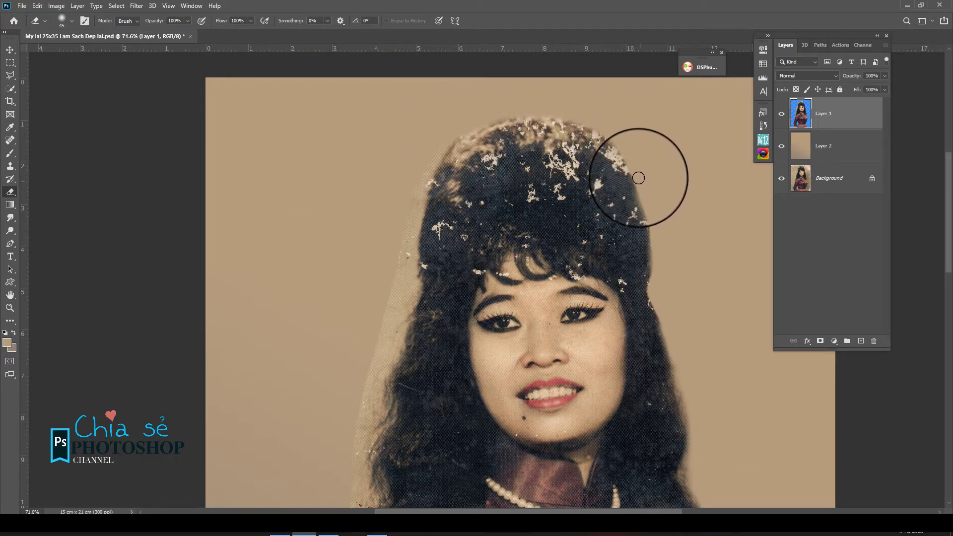
{"action": "mouse_move", "coordinate": [381, 177]}
{"action": "left_mouse_down"}
{"action": "mouse_move", "coordinate": [443, 141]}
{"action": "mouse_move", "coordinate": [409, 235]}
{"action": "mouse_move", "coordinate": [402, 309]}
{"action": "mouse_move", "coordinate": [368, 363]}
{"action": "mouse_move", "coordinate": [415, 201]}
{"action": "mouse_move", "coordinate": [399, 266]}
{"action": "left_mouse_up"}
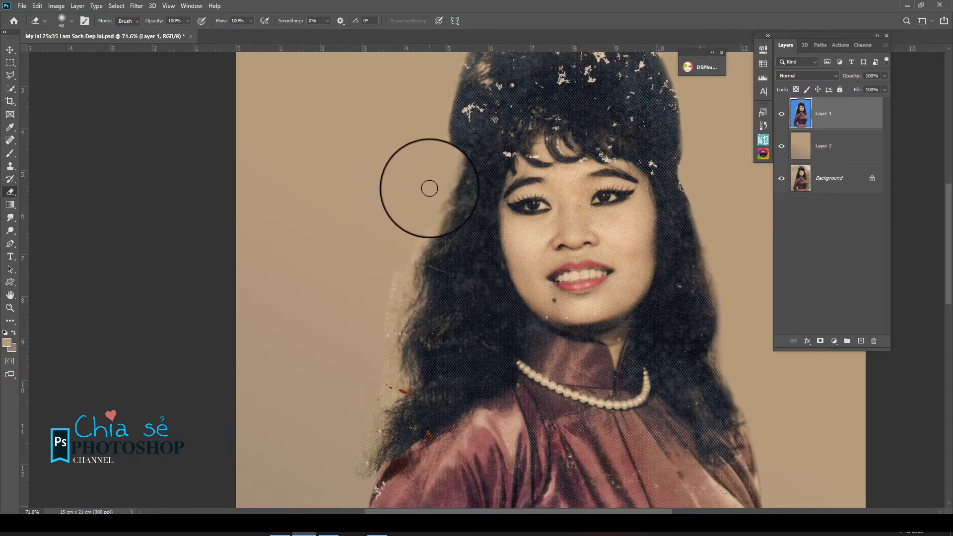
Step: Erase the pale backdrop fringe along the long hair above the bent arm, finishing with a size 70 Eraser at 80% opacity
{"action": "mouse_move", "coordinate": [428, 187]}
{"action": "left_mouse_down"}
{"action": "mouse_move", "coordinate": [426, 237]}
{"action": "mouse_move", "coordinate": [389, 302]}
{"action": "mouse_move", "coordinate": [386, 377]}
{"action": "mouse_move", "coordinate": [387, 335]}
{"action": "mouse_move", "coordinate": [378, 360]}
{"action": "left_mouse_up"}
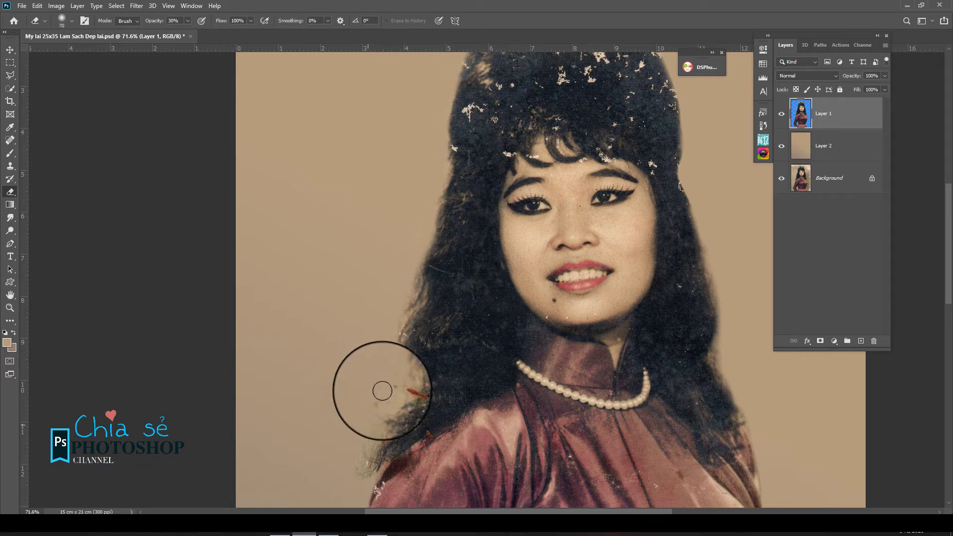
{"action": "key", "text": "8"}
{"action": "left_click_drag", "start_coordinate": [384, 382], "coordinate": [370, 422]}
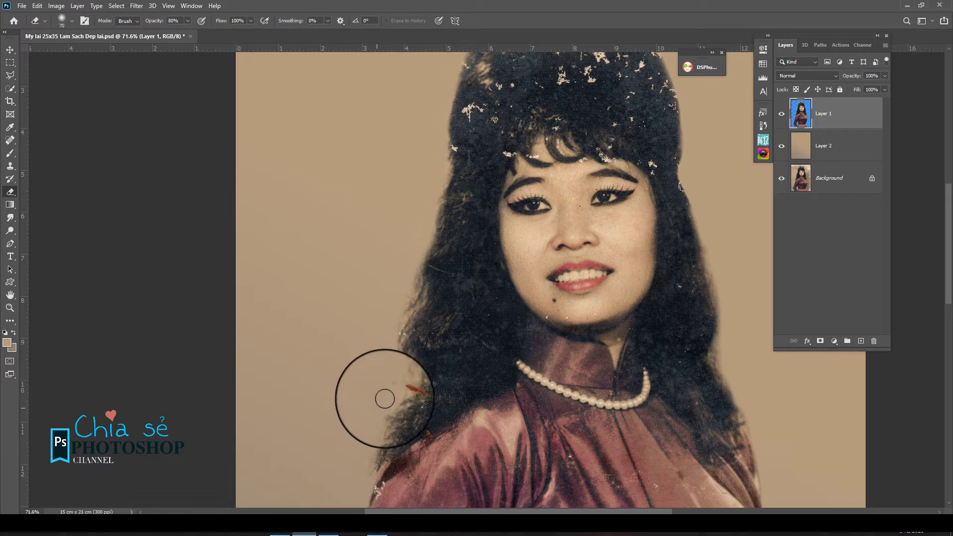
{"action": "scroll", "coordinate": [379, 255], "scroll_direction": "down", "scroll_amount": 4}
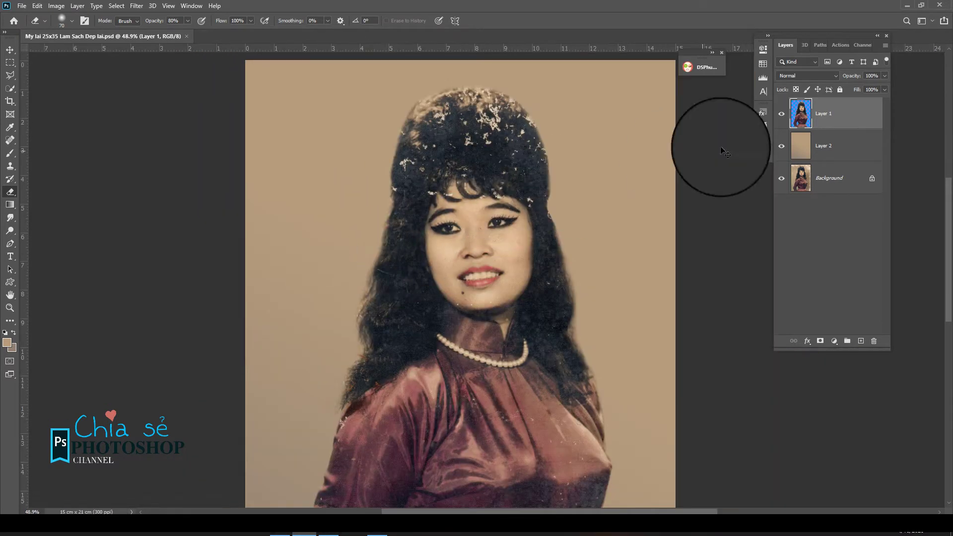
Step: Smooth the paper grain on Layer 1 with the Camera Raw Filter, using strong luminance noise reduction and very low luminance detail
{"action": "left_click", "coordinate": [137, 5]}
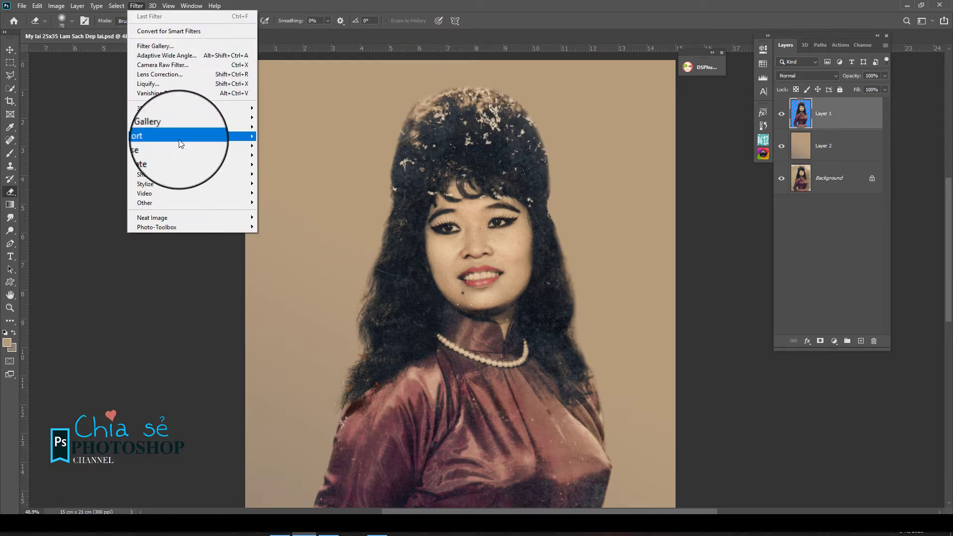
{"action": "left_click", "coordinate": [167, 68]}
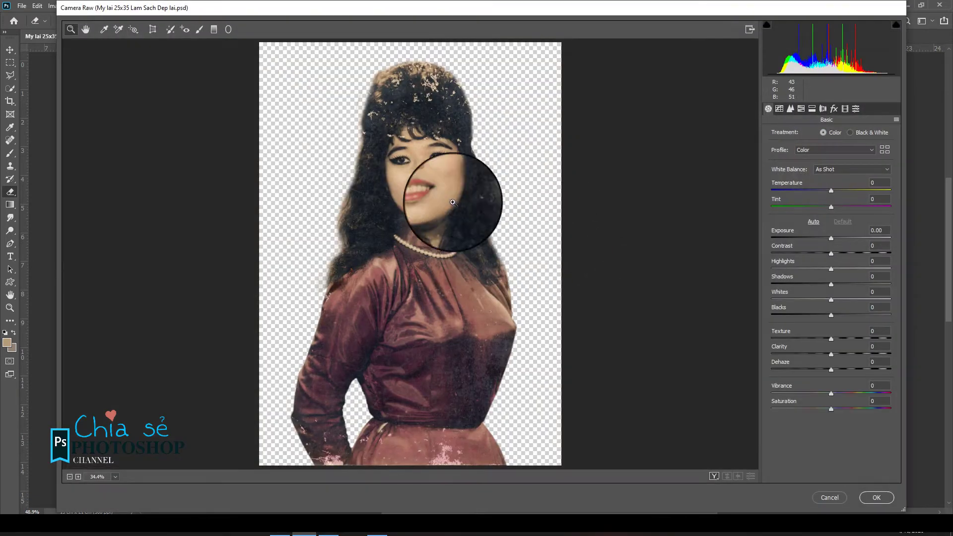
{"action": "left_click_drag", "start_coordinate": [383, 146], "coordinate": [468, 220]}
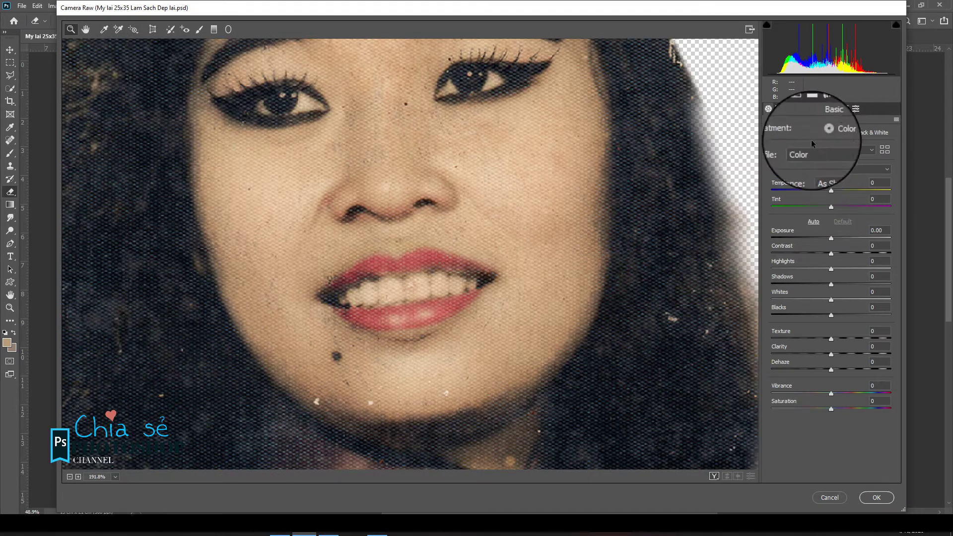
{"action": "left_click", "coordinate": [791, 110]}
{"action": "left_click_drag", "start_coordinate": [802, 233], "coordinate": [779, 250]}
{"action": "left_click_drag", "start_coordinate": [846, 231], "coordinate": [833, 231]}
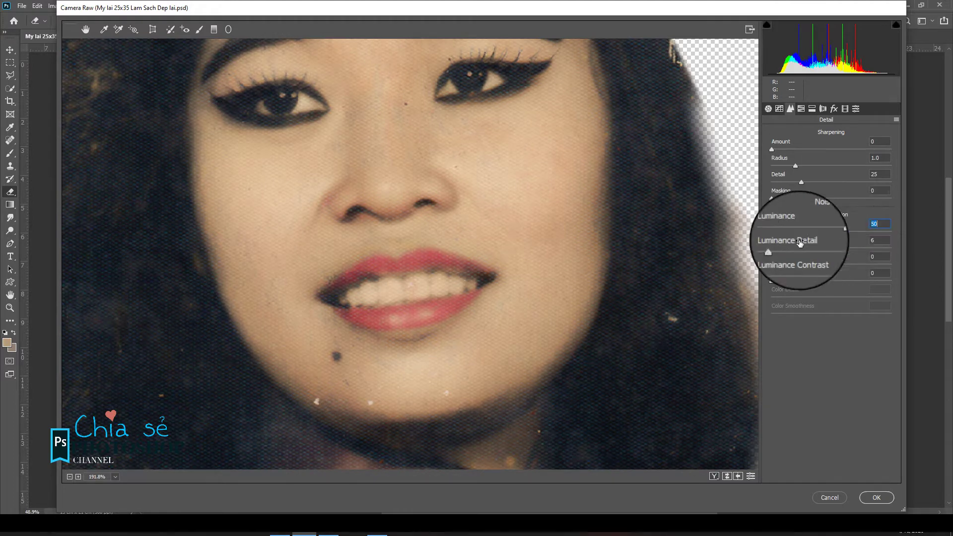
{"action": "left_click_drag", "start_coordinate": [778, 249], "coordinate": [773, 249]}
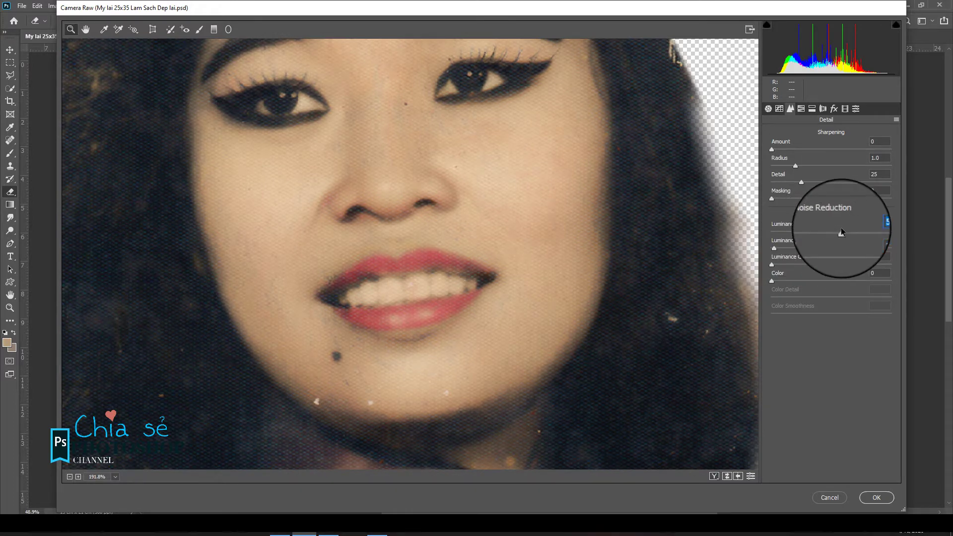
{"action": "left_click", "coordinate": [877, 497]}
{"action": "scroll", "coordinate": [492, 204], "scroll_direction": "up", "scroll_amount": 3}
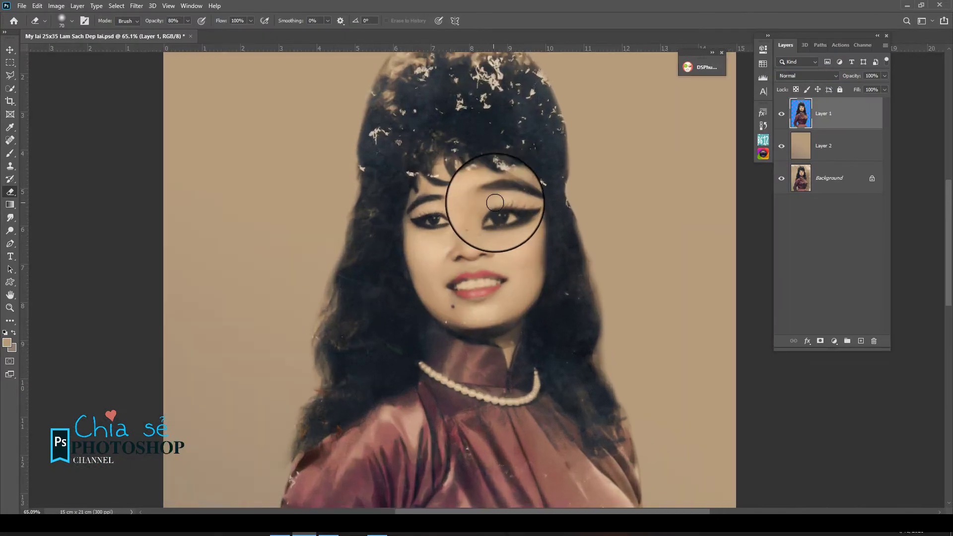
Step: Try Auto Color on Layer 1 and undo it
{"action": "left_click", "coordinate": [60, 8]}
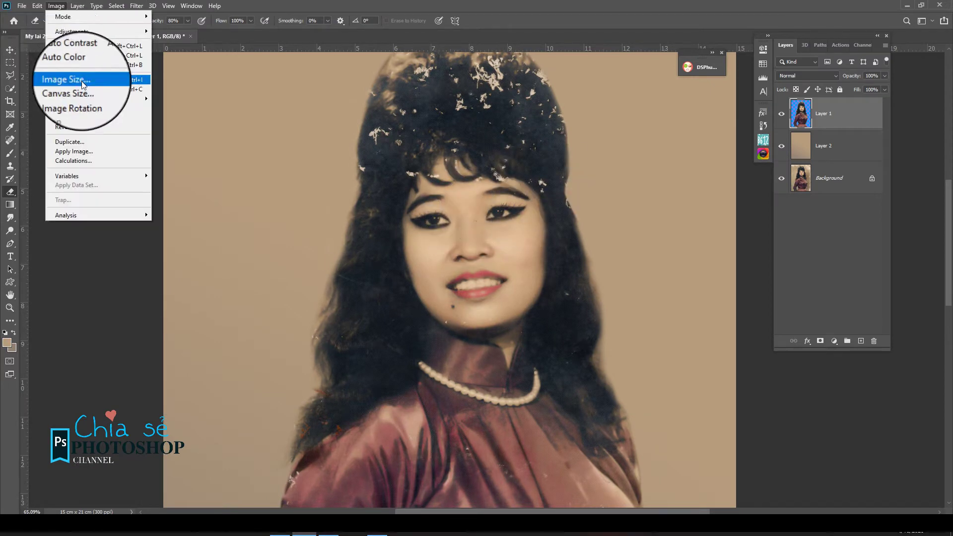
{"action": "left_click", "coordinate": [67, 65]}
{"action": "key", "text": "ctrl+z"}
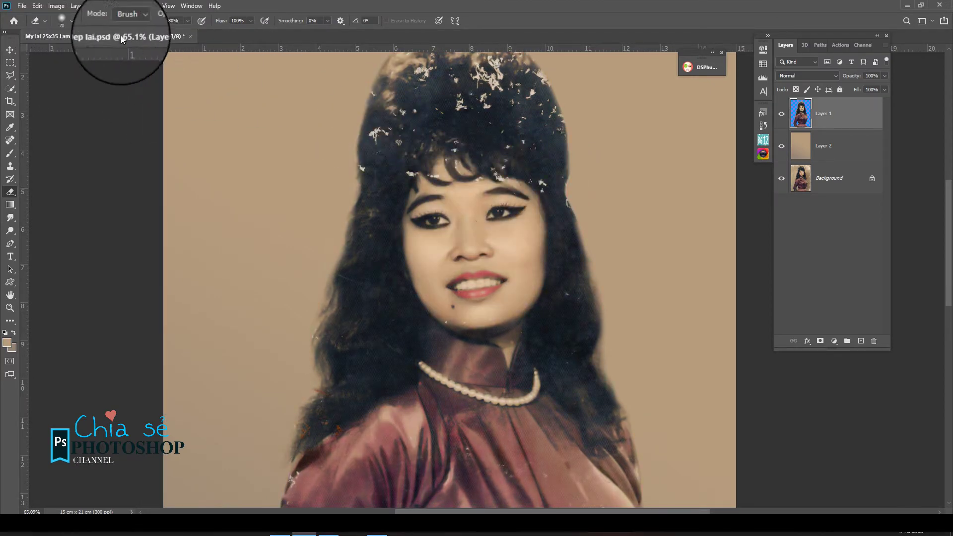
Step: Use Apply Image on Layer 1 with the Merged layer, RGB channel, Soft Light blending and 50% opacity
{"action": "left_click", "coordinate": [60, 8]}
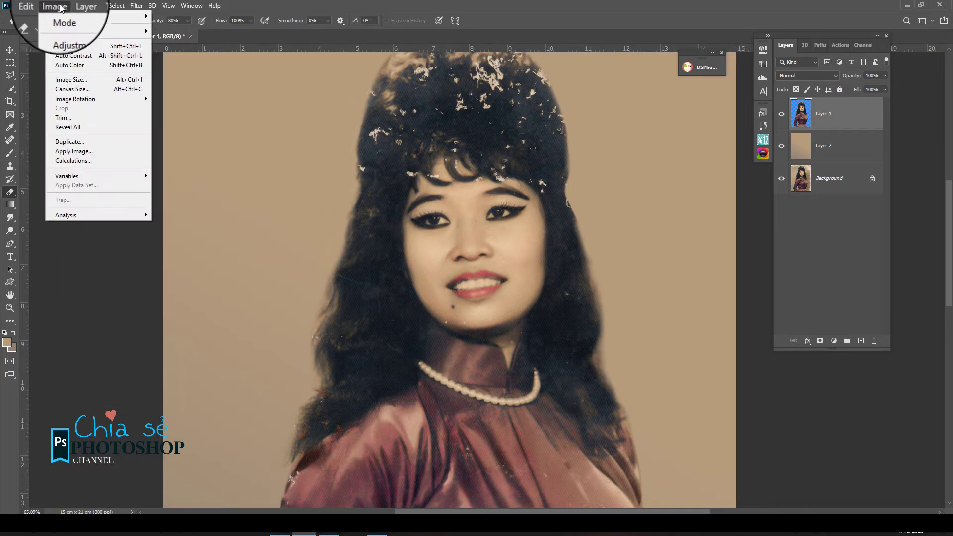
{"action": "left_click", "coordinate": [69, 150]}
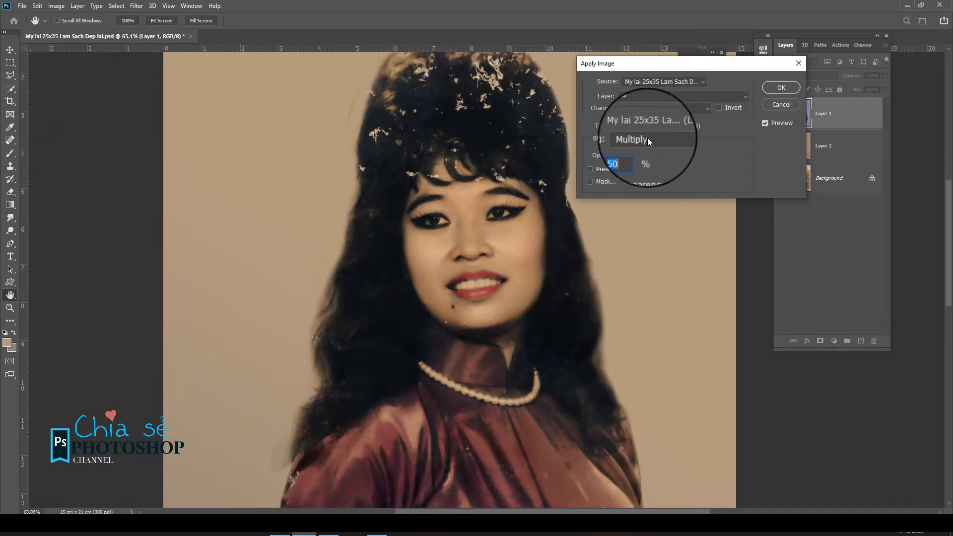
{"action": "left_click", "coordinate": [648, 139]}
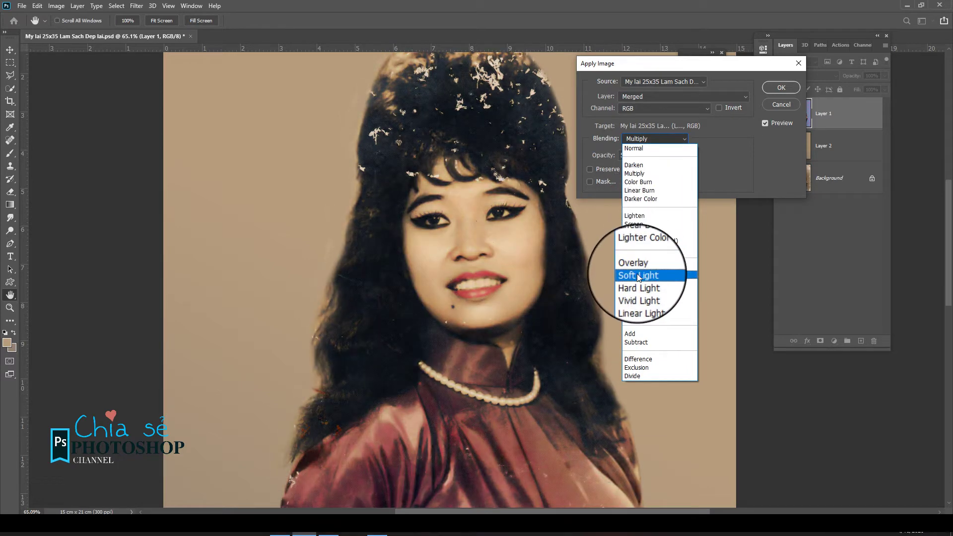
{"action": "left_click", "coordinate": [638, 274]}
{"action": "left_click", "coordinate": [767, 124]}
{"action": "left_click", "coordinate": [768, 123]}
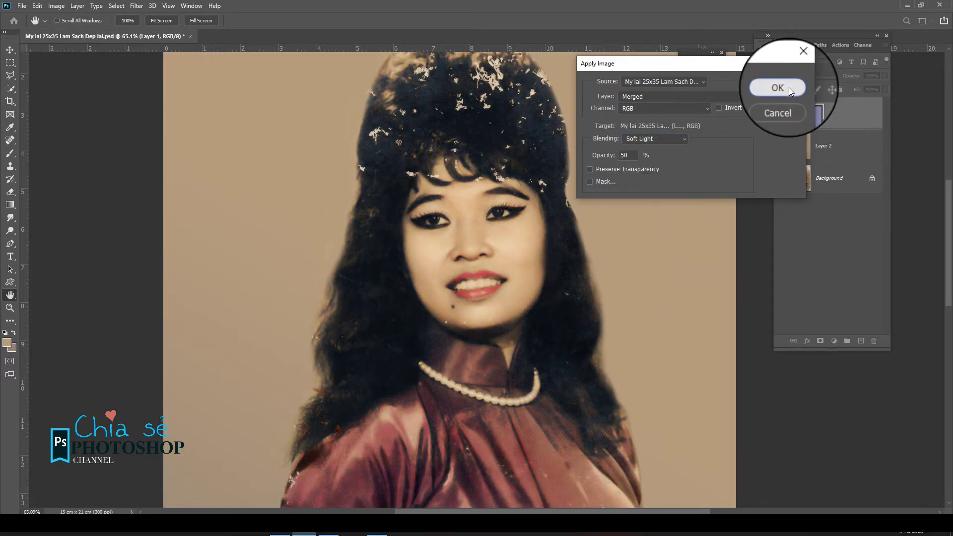
{"action": "left_click", "coordinate": [788, 87]}
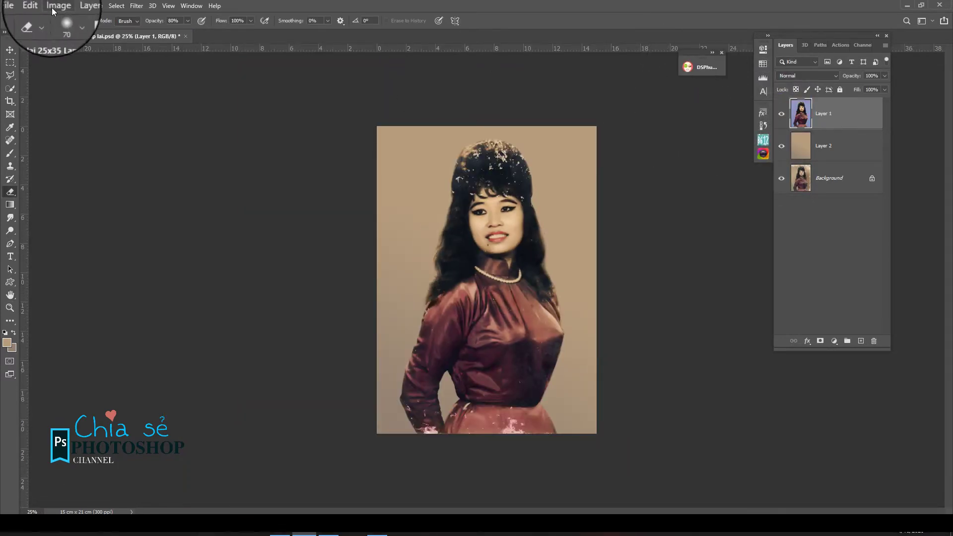
Step: Brighten Layer 1 slightly by raising the midtones of the RGB curve in Curves
{"action": "left_click", "coordinate": [55, 6]}
{"action": "mouse_move", "coordinate": [65, 31]}
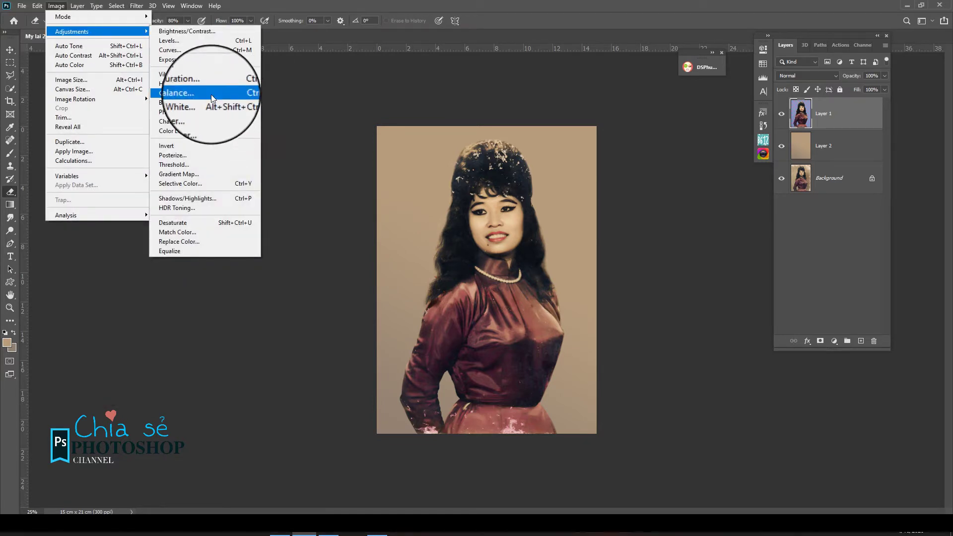
{"action": "left_click", "coordinate": [225, 49]}
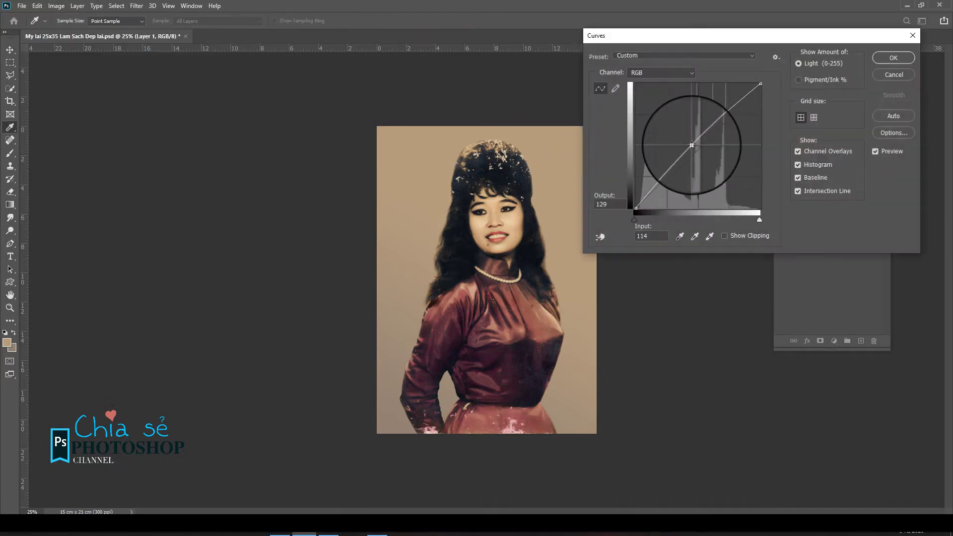
{"action": "left_click_drag", "start_coordinate": [692, 145], "coordinate": [690, 145]}
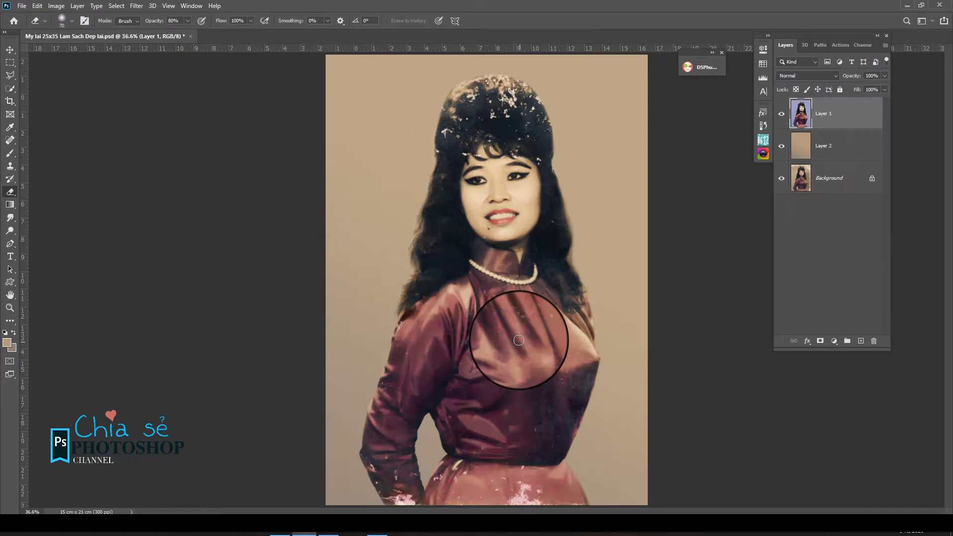
Step: Inspect the dress up close and lock the transparent pixels of Layer 1
{"action": "scroll", "coordinate": [617, 181], "scroll_direction": "up", "scroll_amount": 5}
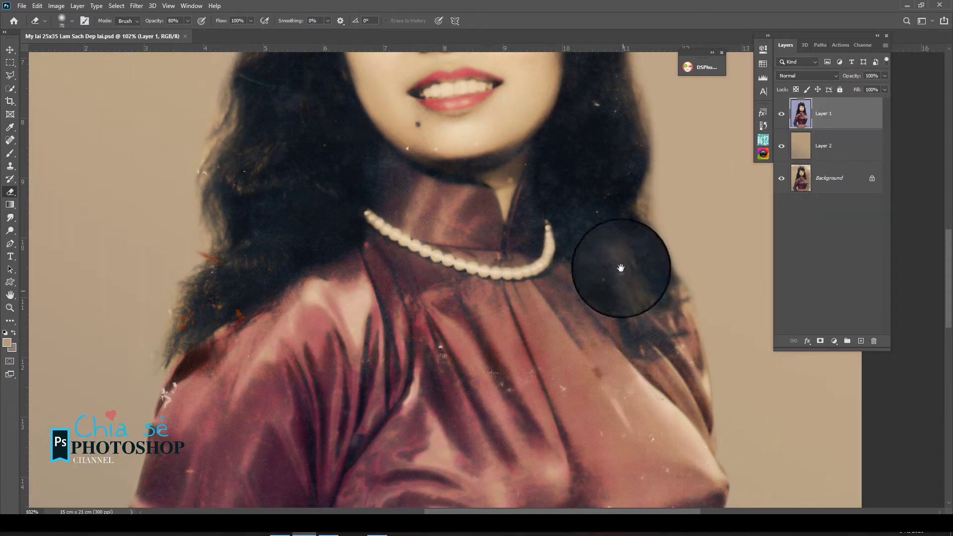
{"action": "left_click_drag", "start_coordinate": [621, 268], "coordinate": [601, 163]}
{"action": "left_click", "coordinate": [796, 89]}
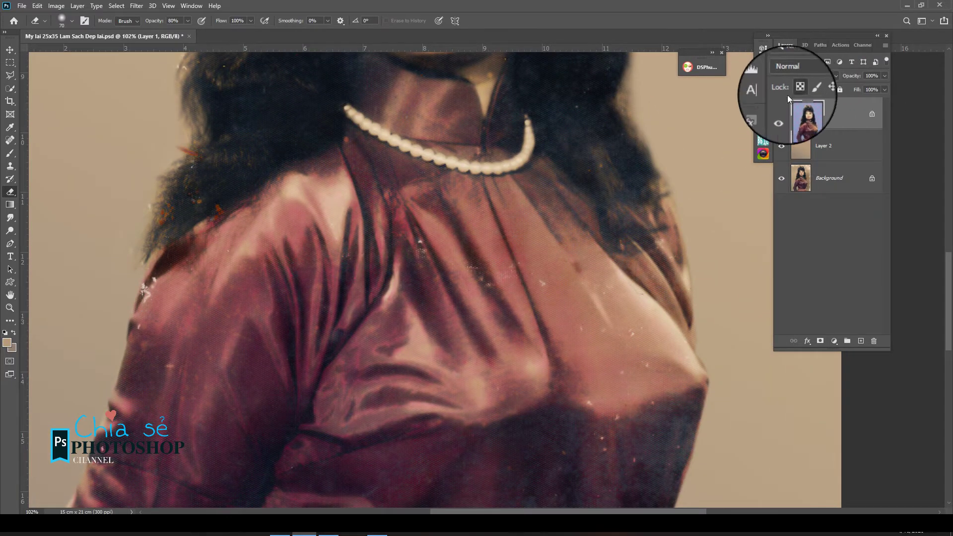
{"action": "left_click_drag", "start_coordinate": [512, 326], "coordinate": [523, 219]}
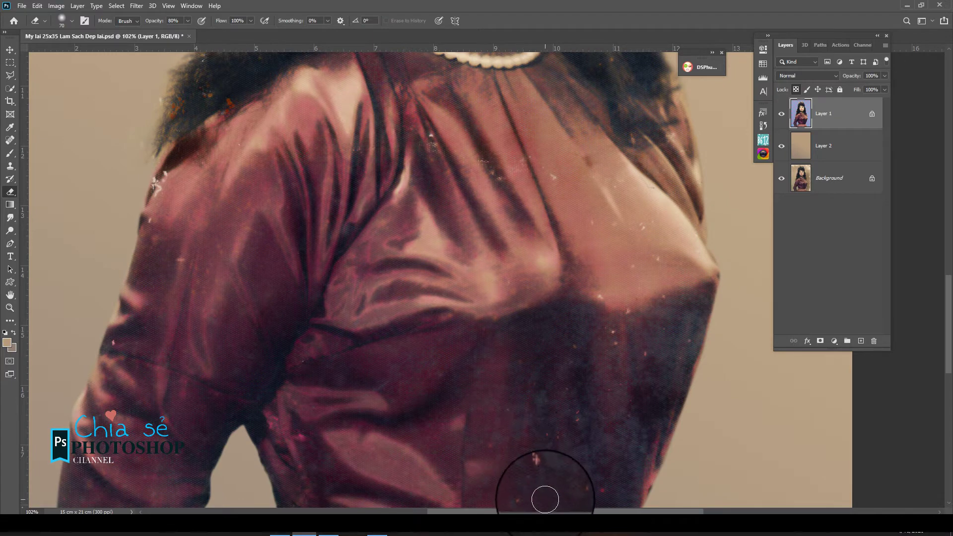
{"action": "scroll", "coordinate": [503, 322], "scroll_direction": "down", "scroll_amount": 5}
Step: Blend the grainy dress fold just below the collar with a soft size 50 Mixer Brush
{"action": "key", "text": "b"}
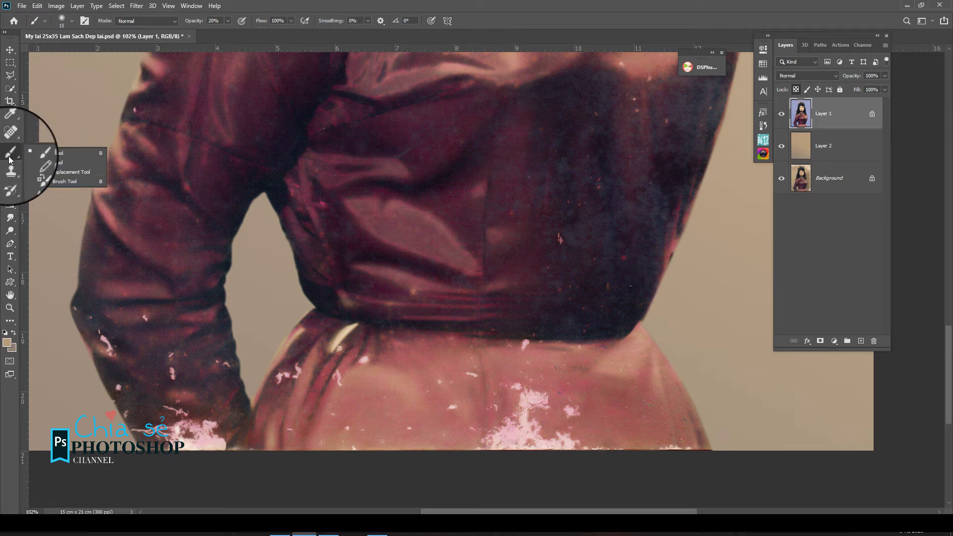
{"action": "left_click", "coordinate": [48, 184]}
{"action": "scroll", "coordinate": [495, 409], "scroll_direction": "up", "scroll_amount": 1}
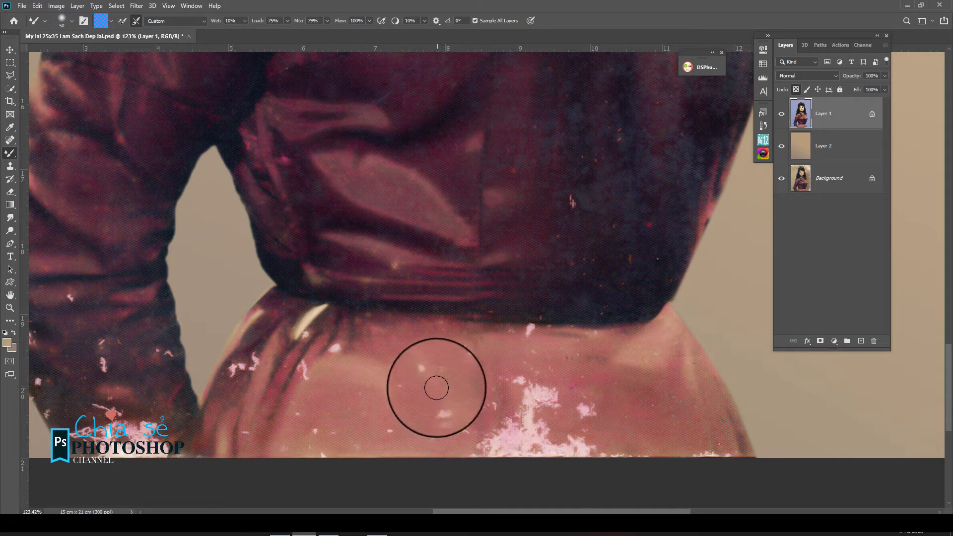
{"action": "left_click_drag", "start_coordinate": [257, 336], "coordinate": [272, 506]}
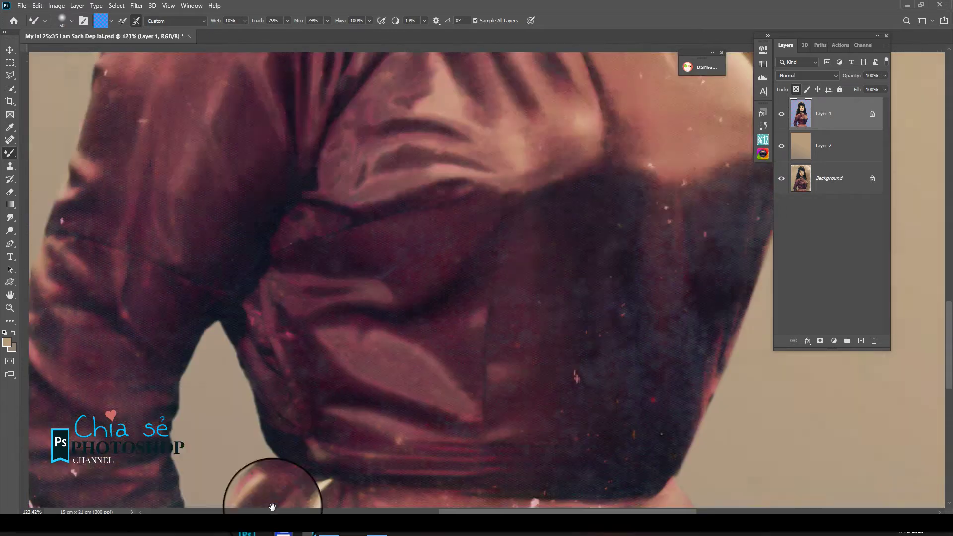
{"action": "mouse_move", "coordinate": [517, 371]}
{"action": "left_mouse_down"}
{"action": "mouse_move", "coordinate": [378, 346]}
{"action": "mouse_move", "coordinate": [427, 279]}
{"action": "mouse_move", "coordinate": [421, 304]}
{"action": "mouse_move", "coordinate": [452, 398]}
{"action": "mouse_move", "coordinate": [385, 368]}
{"action": "mouse_move", "coordinate": [472, 172]}
{"action": "left_mouse_up"}
{"action": "left_click_drag", "start_coordinate": [434, 213], "coordinate": [428, 294]}
{"action": "mouse_move", "coordinate": [441, 247]}
{"action": "left_mouse_down"}
{"action": "mouse_move", "coordinate": [442, 262]}
{"action": "mouse_move", "coordinate": [433, 261]}
{"action": "left_mouse_up"}
{"action": "left_click_drag", "start_coordinate": [432, 292], "coordinate": [435, 350]}
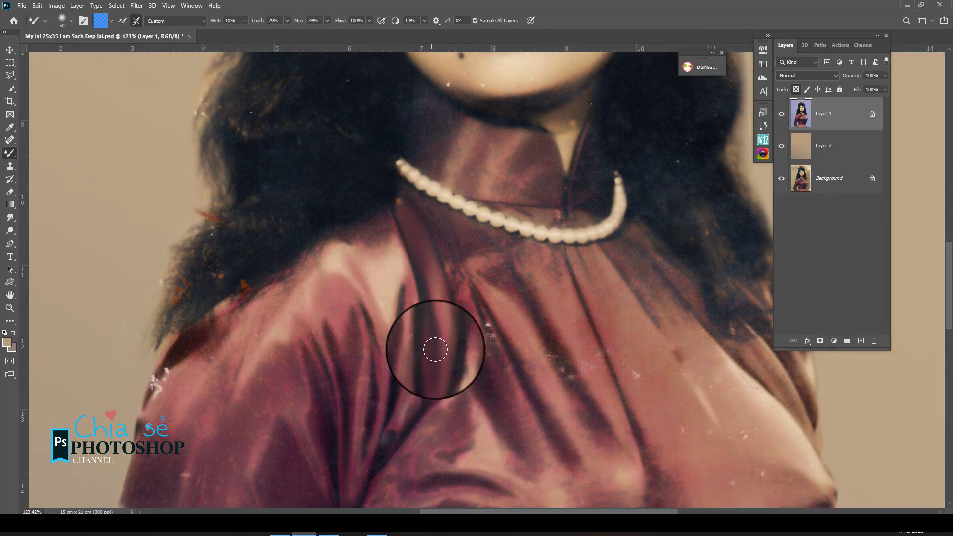
Step: Remove the white damage spots along the fringe and forehead with a size 15 Content-Aware Spot Healing Brush
{"action": "left_click_drag", "start_coordinate": [442, 199], "coordinate": [393, 410]}
{"action": "left_click_drag", "start_coordinate": [403, 211], "coordinate": [343, 389]}
{"action": "scroll", "coordinate": [372, 184], "scroll_direction": "up", "scroll_amount": 3}
{"action": "left_click_drag", "start_coordinate": [280, 221], "coordinate": [307, 258]}
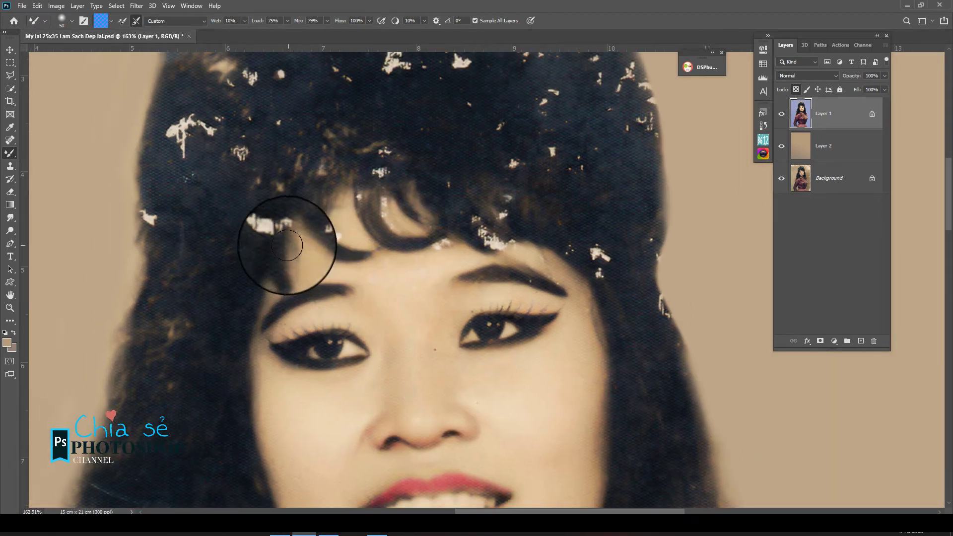
{"action": "key", "text": "j"}
{"action": "left_click_drag", "start_coordinate": [253, 227], "coordinate": [339, 235]}
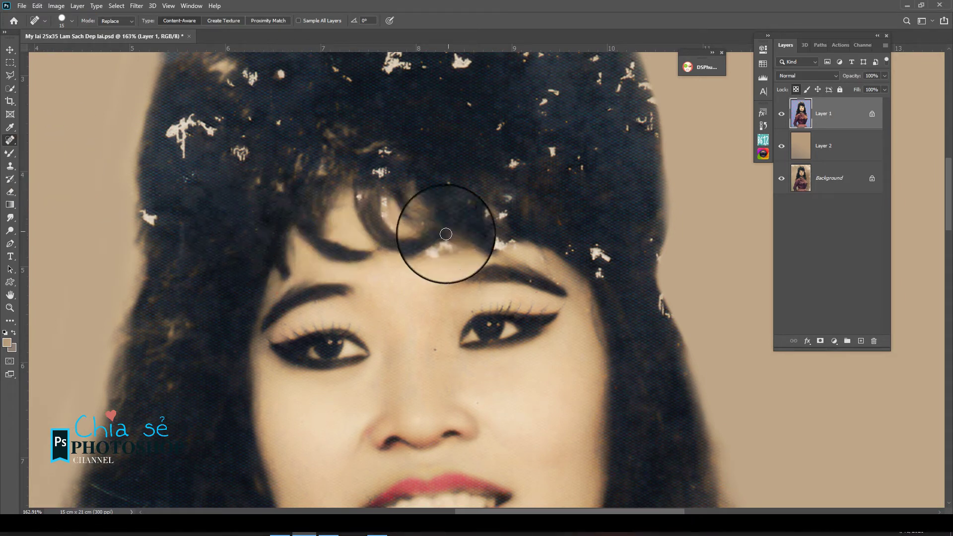
{"action": "left_click_drag", "start_coordinate": [435, 248], "coordinate": [442, 242]}
{"action": "mouse_move", "coordinate": [462, 201]}
{"action": "left_mouse_down"}
{"action": "mouse_move", "coordinate": [491, 240]}
{"action": "mouse_move", "coordinate": [503, 241]}
{"action": "mouse_move", "coordinate": [506, 194]}
{"action": "mouse_move", "coordinate": [485, 223]}
{"action": "left_mouse_up"}
{"action": "left_click_drag", "start_coordinate": [382, 173], "coordinate": [375, 169]}
{"action": "left_click_drag", "start_coordinate": [381, 207], "coordinate": [387, 211]}
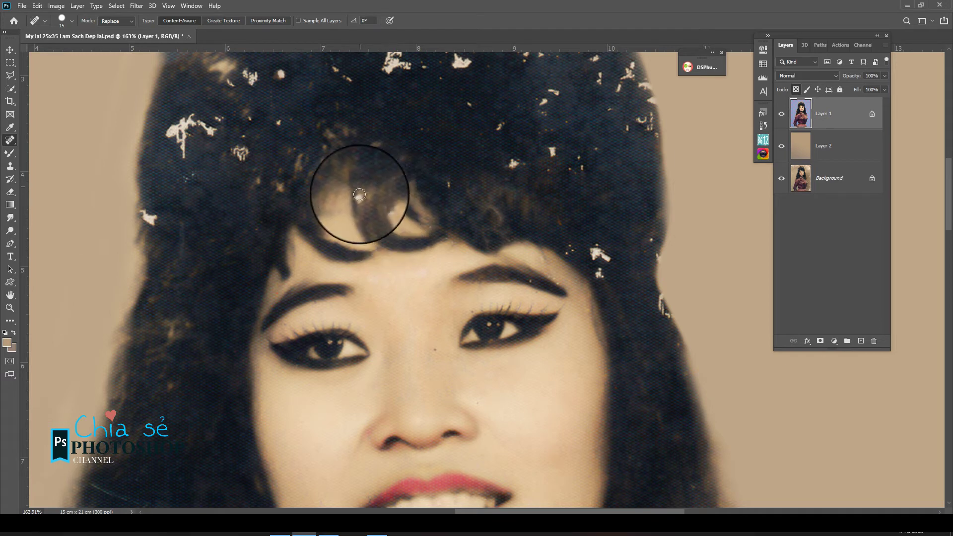
Step: Heal the white specks above the outer eyebrow and along the adjacent hair with the Spot Healing Brush
{"action": "left_click_drag", "start_coordinate": [575, 252], "coordinate": [577, 253]}
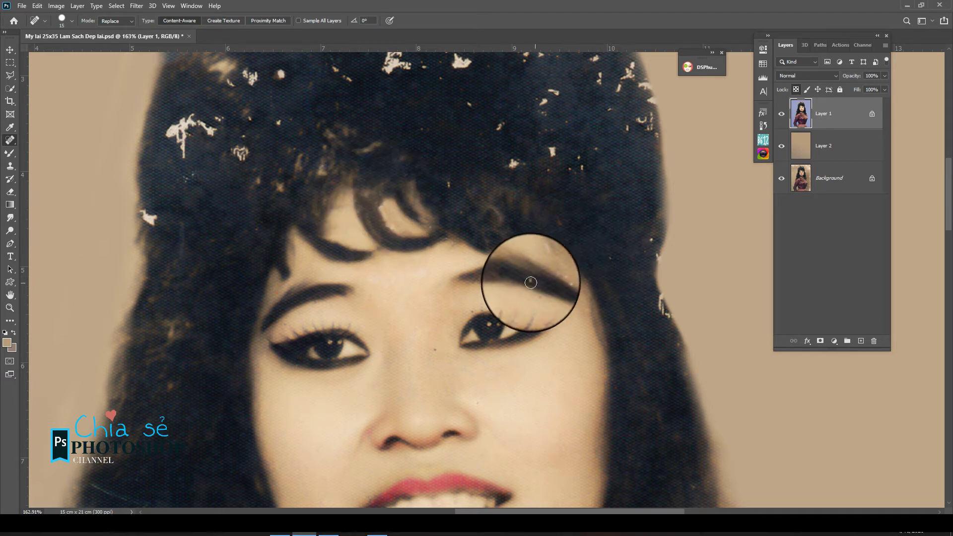
{"action": "left_click_drag", "start_coordinate": [652, 239], "coordinate": [656, 248]}
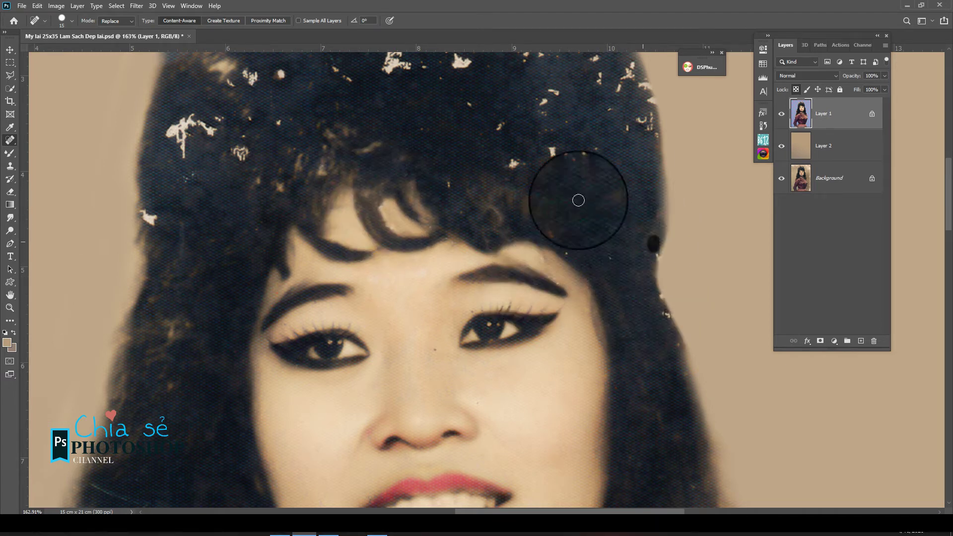
{"action": "left_click_drag", "start_coordinate": [553, 151], "coordinate": [511, 215]}
Step: Heal the white patches in the upper middle and along the left side of the hair with a size 25 Spot Healing Brush
{"action": "key", "text": "bracketright"}
{"action": "key", "text": "bracketright"}
{"action": "key", "text": "bracketright"}
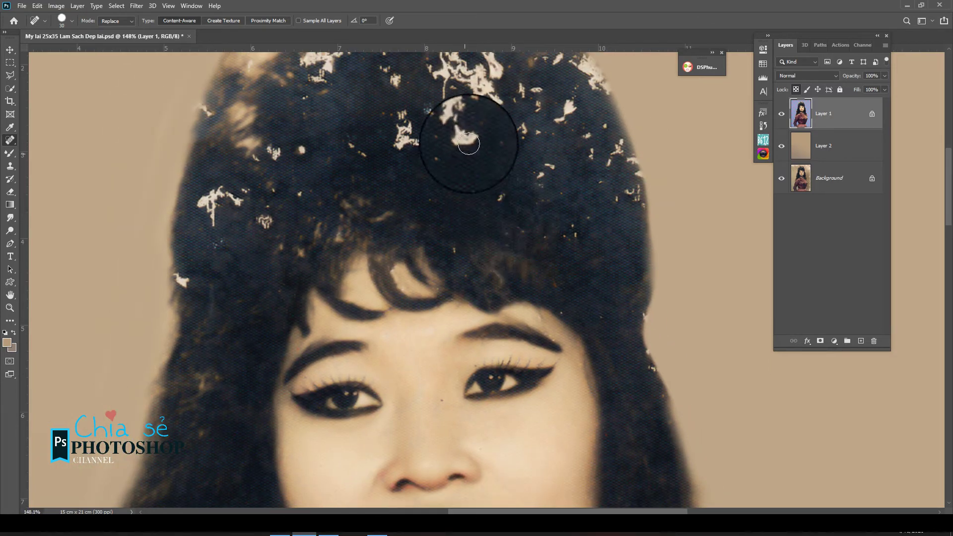
{"action": "key", "text": "bracketleft"}
{"action": "left_click_drag", "start_coordinate": [407, 141], "coordinate": [397, 128]}
{"action": "scroll", "coordinate": [402, 119], "scroll_direction": "down", "scroll_amount": 2}
{"action": "key", "text": "bracketright"}
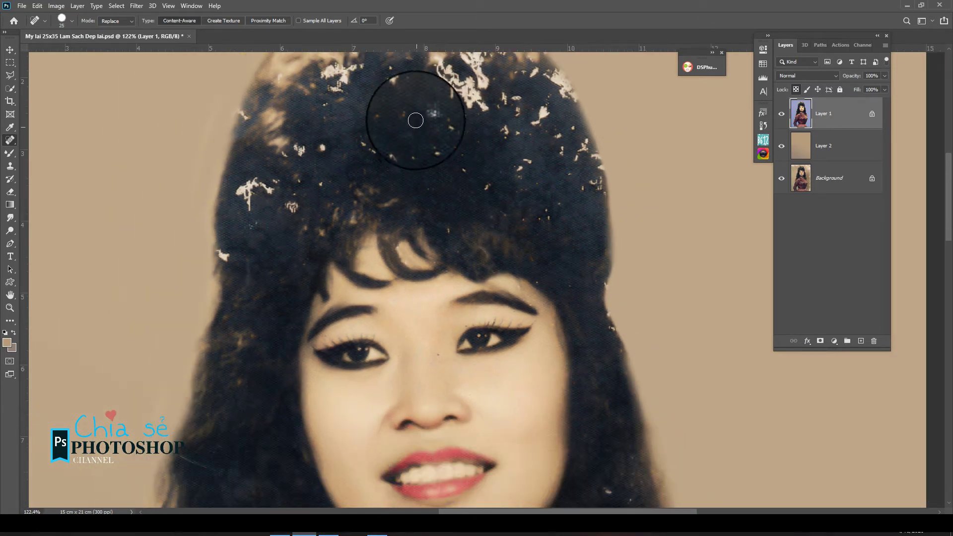
{"action": "left_click_drag", "start_coordinate": [262, 175], "coordinate": [261, 217]}
{"action": "left_click_drag", "start_coordinate": [292, 165], "coordinate": [302, 151]}
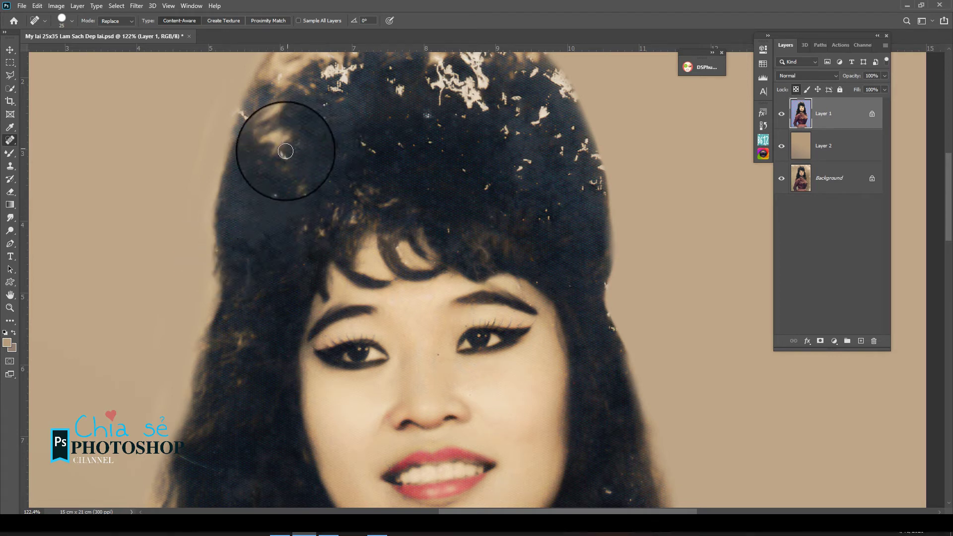
Step: Heal the light specks across the upper left and centre of the crown with the Spot Healing Brush
{"action": "left_click_drag", "start_coordinate": [377, 195], "coordinate": [355, 276]}
{"action": "left_click_drag", "start_coordinate": [330, 142], "coordinate": [315, 156]}
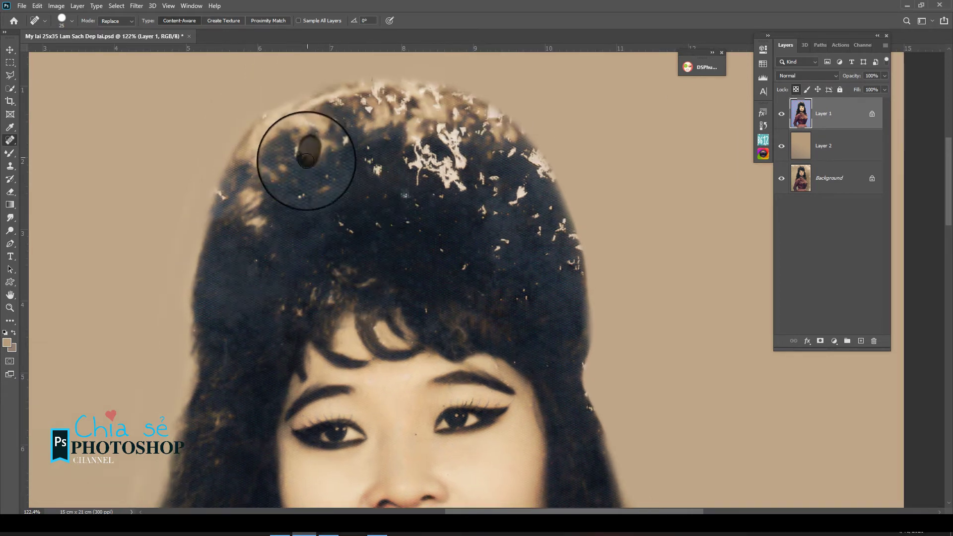
{"action": "left_click", "coordinate": [328, 144]}
{"action": "left_click", "coordinate": [301, 154]}
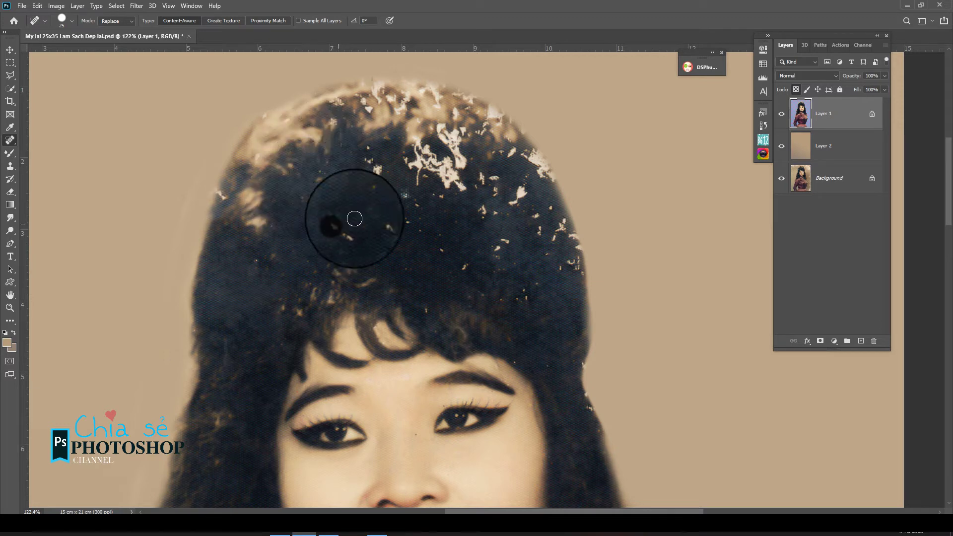
{"action": "mouse_move", "coordinate": [334, 124]}
{"action": "left_mouse_down"}
{"action": "mouse_move", "coordinate": [371, 112]}
{"action": "mouse_move", "coordinate": [334, 99]}
{"action": "mouse_move", "coordinate": [393, 100]}
{"action": "mouse_move", "coordinate": [384, 94]}
{"action": "mouse_move", "coordinate": [378, 103]}
{"action": "mouse_move", "coordinate": [406, 101]}
{"action": "left_mouse_up"}
{"action": "left_click_drag", "start_coordinate": [421, 152], "coordinate": [405, 160]}
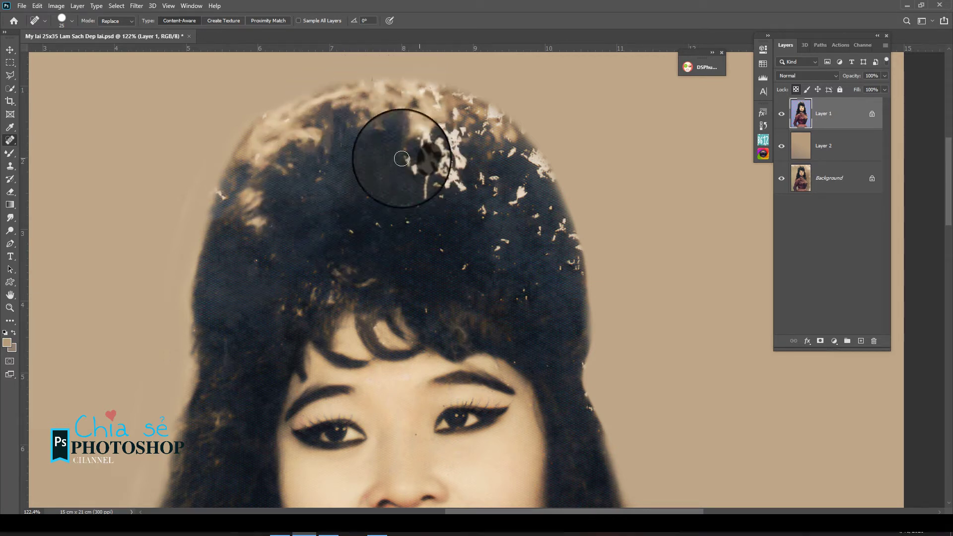
{"action": "left_click", "coordinate": [406, 196]}
{"action": "left_click_drag", "start_coordinate": [418, 218], "coordinate": [385, 222]}
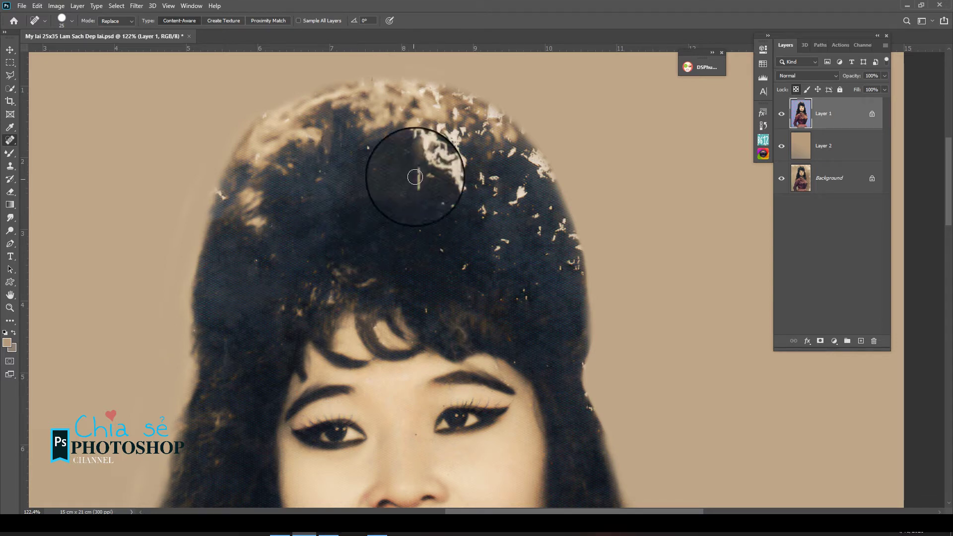
Step: Heal the large white damage patch in the upper middle of the hair with the Spot Healing Brush
{"action": "mouse_move", "coordinate": [426, 167]}
{"action": "left_mouse_down"}
{"action": "mouse_move", "coordinate": [454, 156]}
{"action": "mouse_move", "coordinate": [443, 158]}
{"action": "left_mouse_up"}
{"action": "mouse_move", "coordinate": [450, 121]}
{"action": "left_mouse_down"}
{"action": "mouse_move", "coordinate": [466, 164]}
{"action": "mouse_move", "coordinate": [492, 175]}
{"action": "left_mouse_up"}
{"action": "left_click", "coordinate": [401, 167]}
{"action": "left_click", "coordinate": [414, 145]}
{"action": "left_click", "coordinate": [462, 189]}
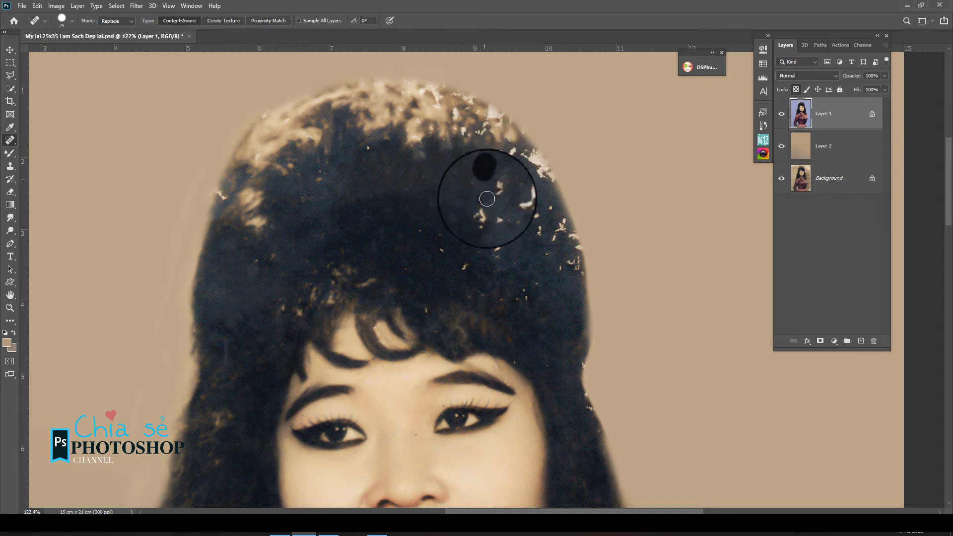
Step: Heal the white spots on the right side of the hair, from above the fringe up to the outer edge of the crown
{"action": "mouse_move", "coordinate": [480, 217]}
{"action": "left_mouse_down"}
{"action": "mouse_move", "coordinate": [501, 186]}
{"action": "mouse_move", "coordinate": [542, 236]}
{"action": "mouse_move", "coordinate": [559, 224]}
{"action": "mouse_move", "coordinate": [576, 266]}
{"action": "mouse_move", "coordinate": [557, 250]}
{"action": "mouse_move", "coordinate": [432, 243]}
{"action": "mouse_move", "coordinate": [464, 272]}
{"action": "left_mouse_up"}
{"action": "left_click", "coordinate": [551, 206]}
{"action": "left_click", "coordinate": [551, 243]}
{"action": "left_click", "coordinate": [427, 312]}
{"action": "left_click_drag", "start_coordinate": [536, 285], "coordinate": [526, 299]}
{"action": "mouse_move", "coordinate": [527, 146]}
{"action": "left_mouse_down"}
{"action": "mouse_move", "coordinate": [551, 181]}
{"action": "mouse_move", "coordinate": [537, 162]}
{"action": "left_mouse_up"}
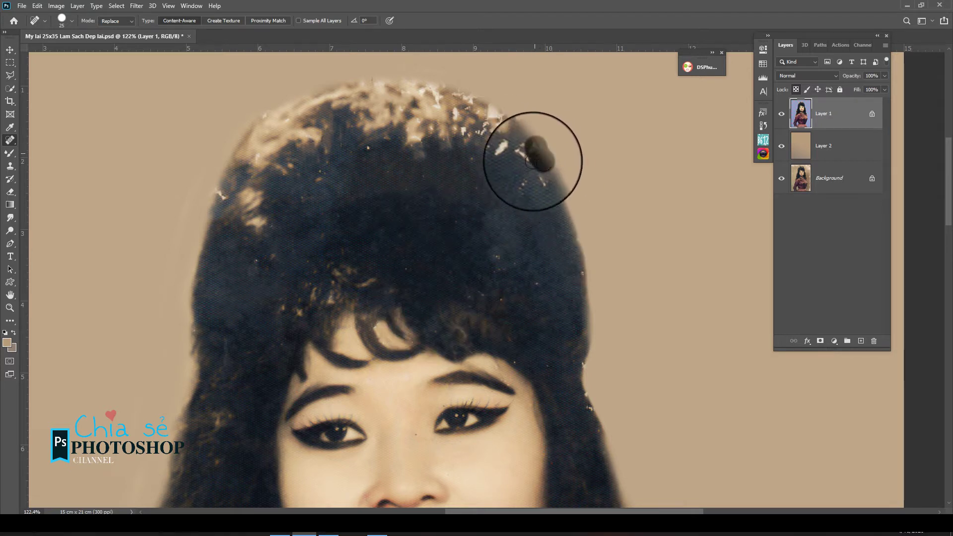
{"action": "left_click", "coordinate": [538, 173]}
{"action": "left_click", "coordinate": [504, 151]}
Step: Heal the white flakes along the top of the crown and the speck at the hair's upper left edge
{"action": "left_click", "coordinate": [484, 133]}
{"action": "left_click", "coordinate": [455, 104]}
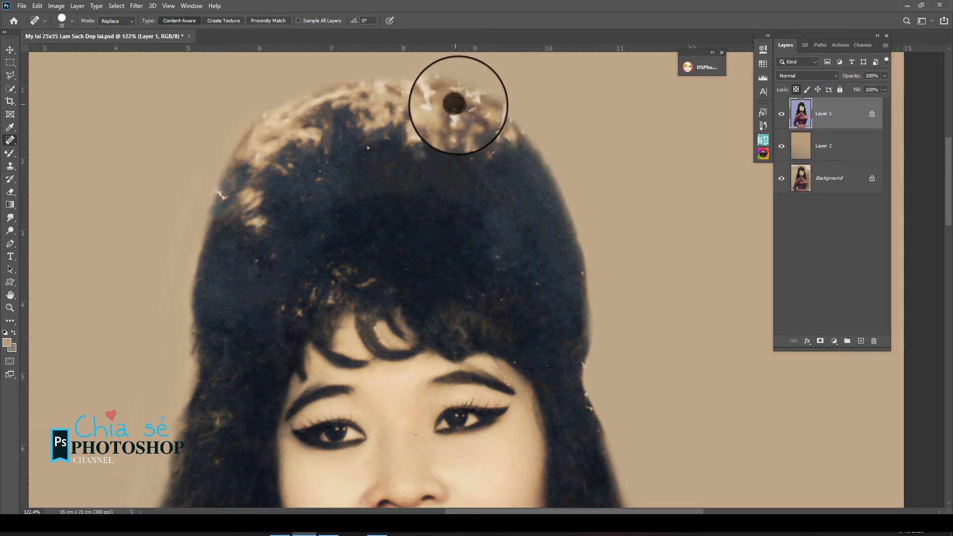
{"action": "mouse_move", "coordinate": [492, 112]}
{"action": "left_mouse_down"}
{"action": "mouse_move", "coordinate": [492, 121]}
{"action": "mouse_move", "coordinate": [473, 109]}
{"action": "left_mouse_up"}
{"action": "left_click", "coordinate": [449, 133]}
{"action": "left_click", "coordinate": [475, 133]}
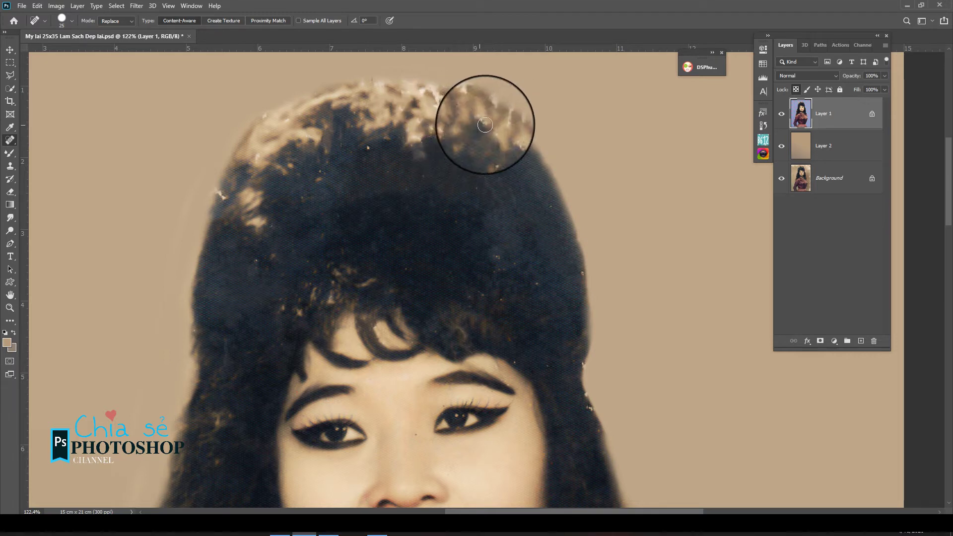
{"action": "left_click", "coordinate": [430, 94]}
{"action": "left_click_drag", "start_coordinate": [418, 96], "coordinate": [436, 104]}
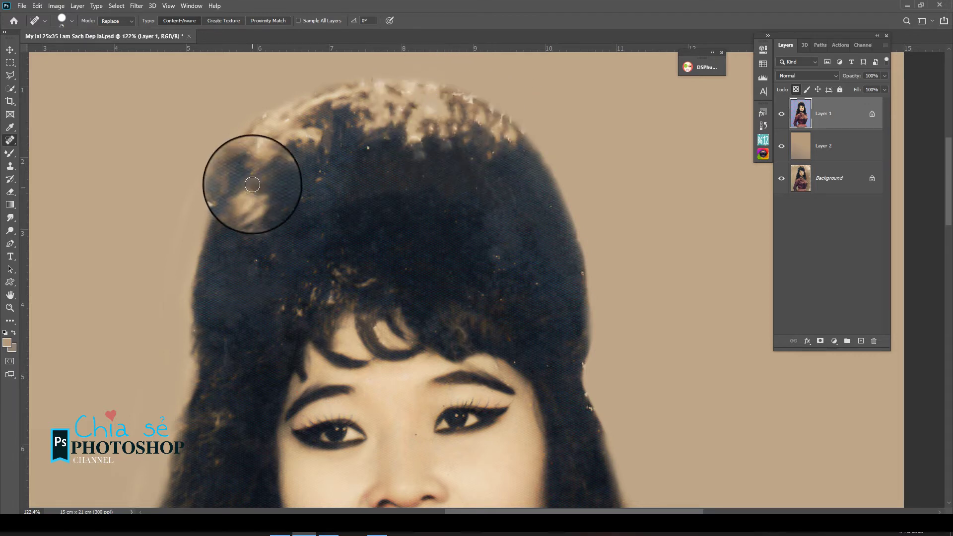
{"action": "left_click", "coordinate": [223, 194]}
Step: Unlock the transparent pixels of Layer 1 and switch to the Eraser at 80% opacity
{"action": "left_click", "coordinate": [795, 89]}
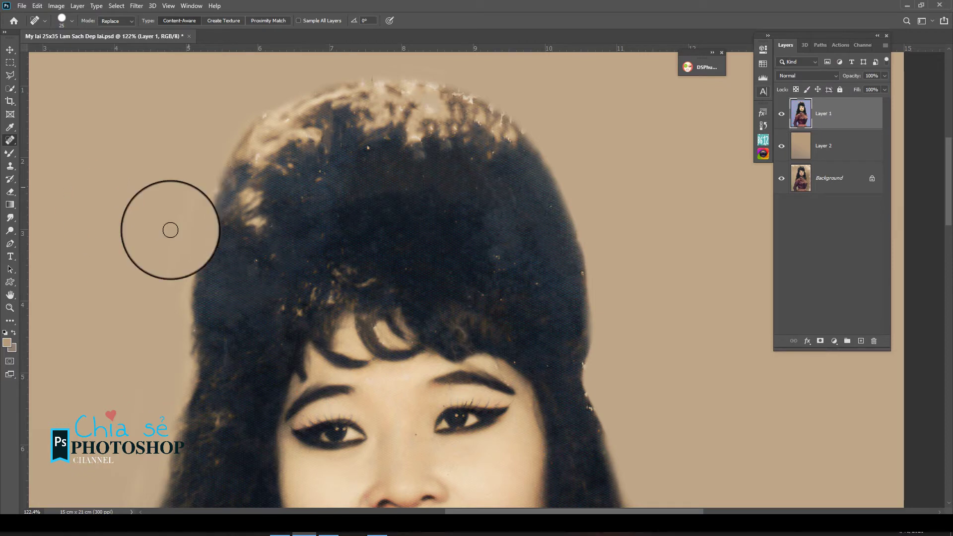
{"action": "key", "text": "e"}
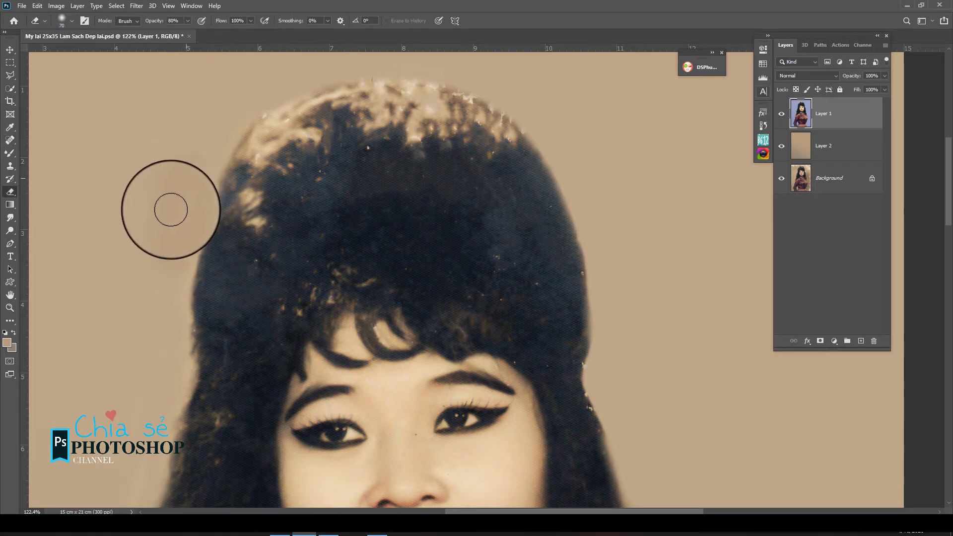
{"action": "scroll", "coordinate": [194, 163], "scroll_direction": "down", "scroll_amount": 2}
{"action": "scroll", "coordinate": [500, 251], "scroll_direction": "up", "scroll_amount": 3}
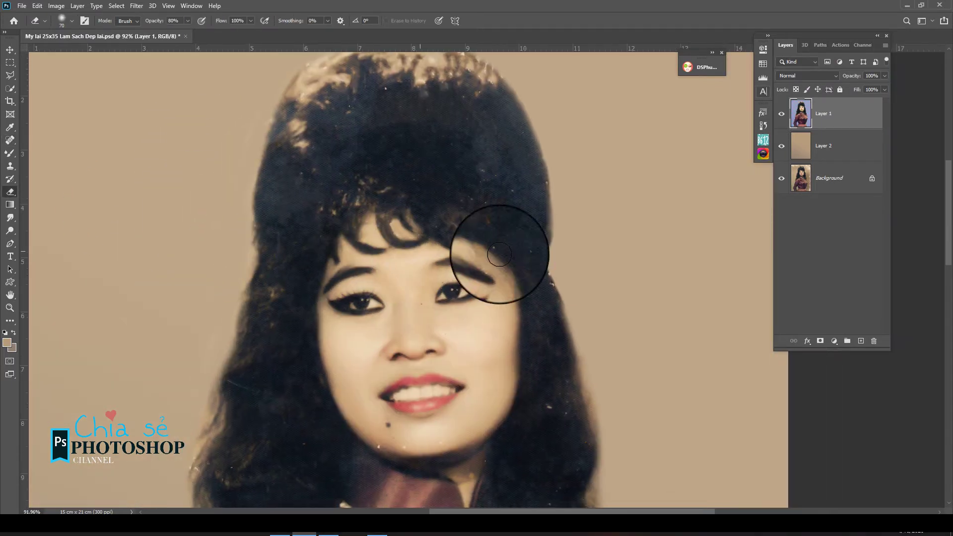
Step: Heal the small specks along the jawline, on the face and in the adjoining hair with a size 15 Spot Healing Brush
{"action": "key", "text": "j"}
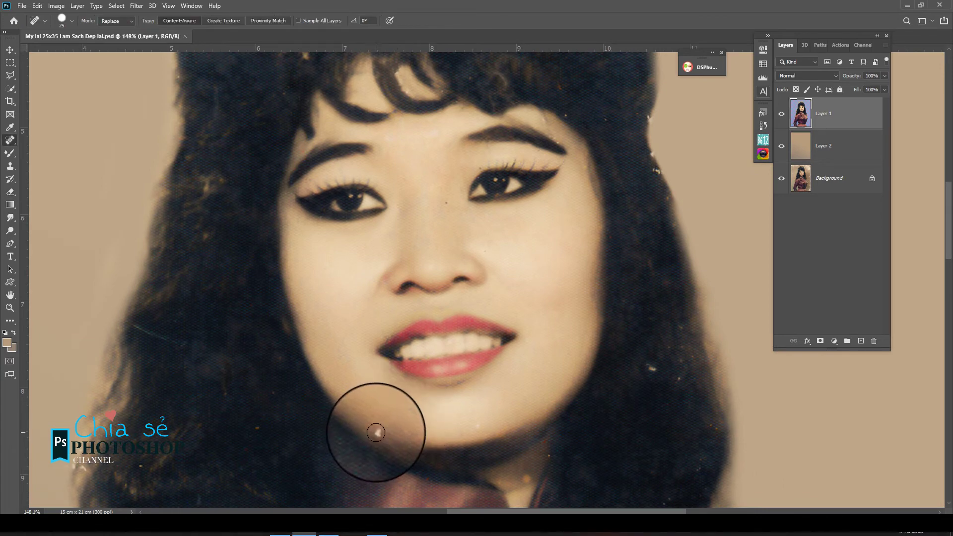
{"action": "key", "text": "bracketleft"}
{"action": "key", "text": "bracketleft"}
{"action": "left_click", "coordinate": [381, 432]}
{"action": "left_click_drag", "start_coordinate": [402, 429], "coordinate": [423, 435]}
{"action": "left_click", "coordinate": [377, 433]}
{"action": "left_click_drag", "start_coordinate": [472, 272], "coordinate": [388, 403]}
{"action": "left_click_drag", "start_coordinate": [537, 259], "coordinate": [544, 274]}
{"action": "scroll", "coordinate": [366, 258], "scroll_direction": "down", "scroll_amount": 3}
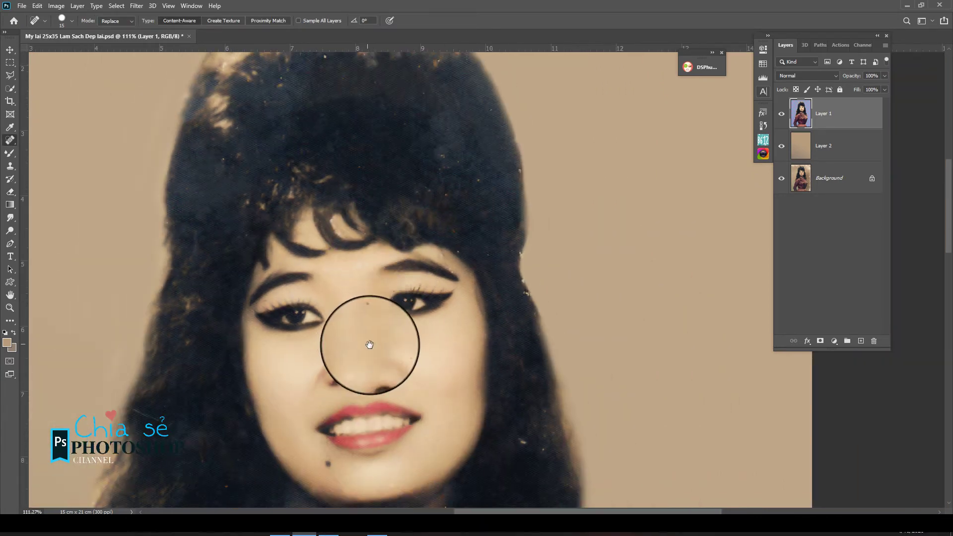
{"action": "scroll", "coordinate": [369, 344], "scroll_direction": "up", "scroll_amount": 4}
{"action": "left_click_drag", "start_coordinate": [526, 134], "coordinate": [570, 248]}
{"action": "left_click_drag", "start_coordinate": [411, 177], "coordinate": [492, 193]}
{"action": "scroll", "coordinate": [358, 208], "scroll_direction": "down", "scroll_amount": 5}
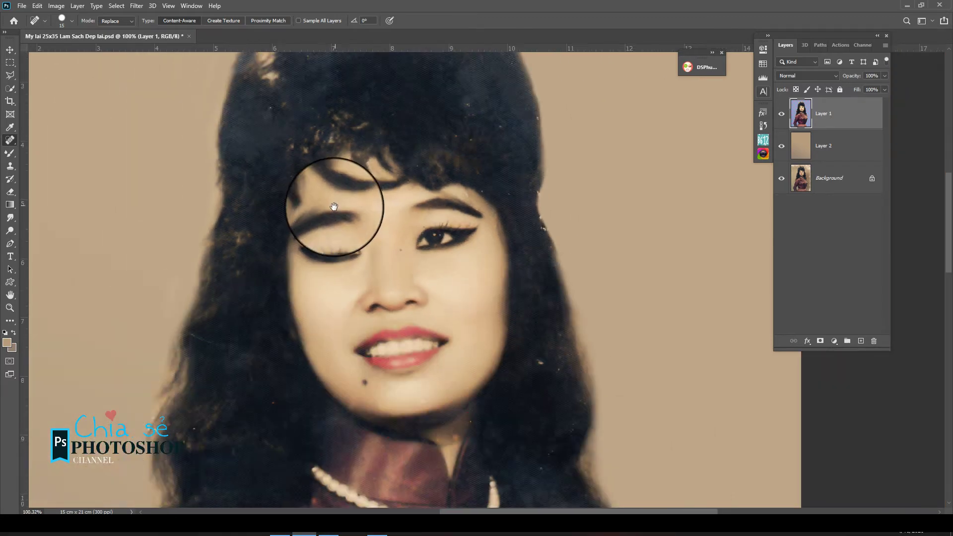
Step: Lasso the crown and left side of the hair with a 30 px feather and reapply the Camera Raw Filter
{"action": "key", "text": "l"}
{"action": "mouse_move", "coordinate": [221, 392]}
{"action": "left_mouse_down"}
{"action": "mouse_move", "coordinate": [298, 308]}
{"action": "mouse_move", "coordinate": [398, 149]}
{"action": "mouse_move", "coordinate": [194, 68]}
{"action": "mouse_move", "coordinate": [141, 7]}
{"action": "left_mouse_up"}
{"action": "left_click", "coordinate": [141, 6]}
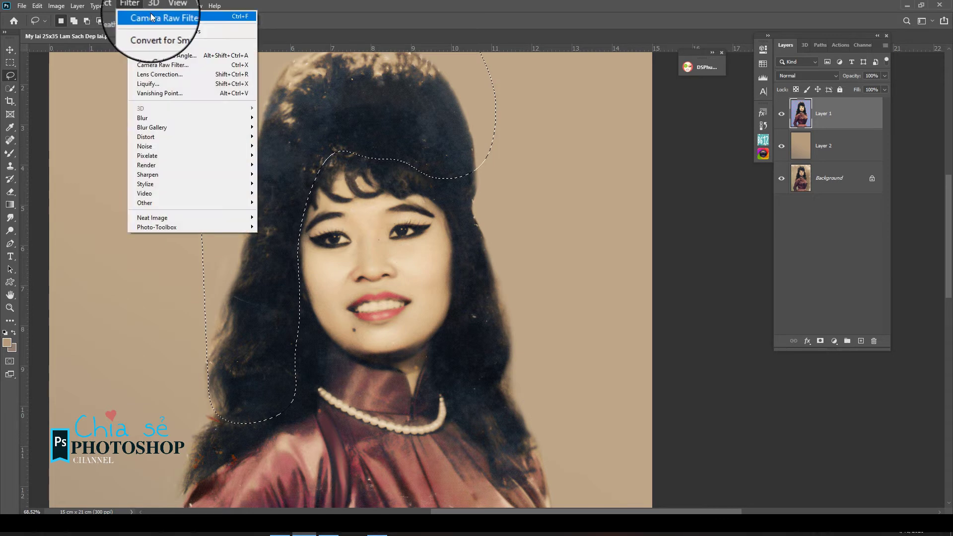
{"action": "left_click", "coordinate": [163, 15]}
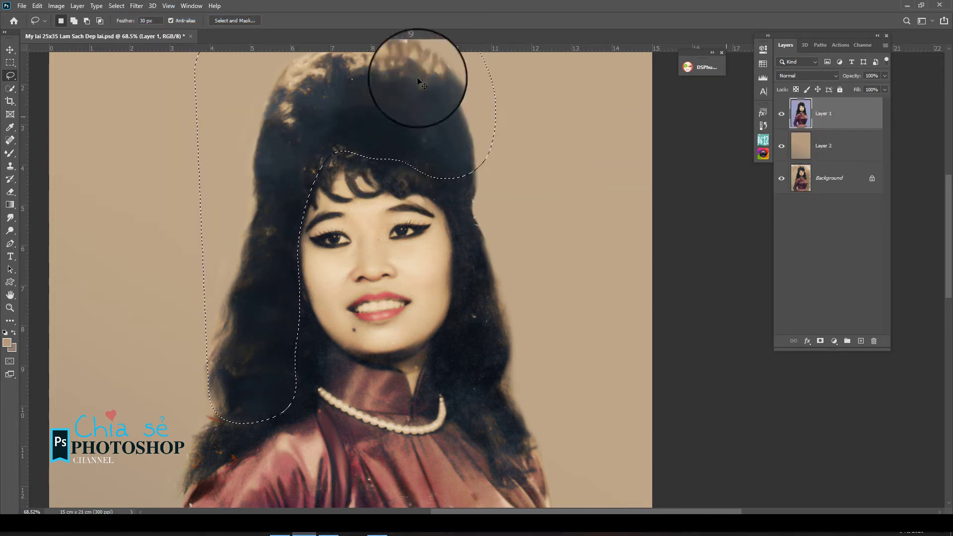
Step: Darken the selected hair with a Curves adjustment, pulling the midtone point at input 156 to output 142
{"action": "left_click", "coordinate": [57, 6]}
{"action": "mouse_move", "coordinate": [108, 27]}
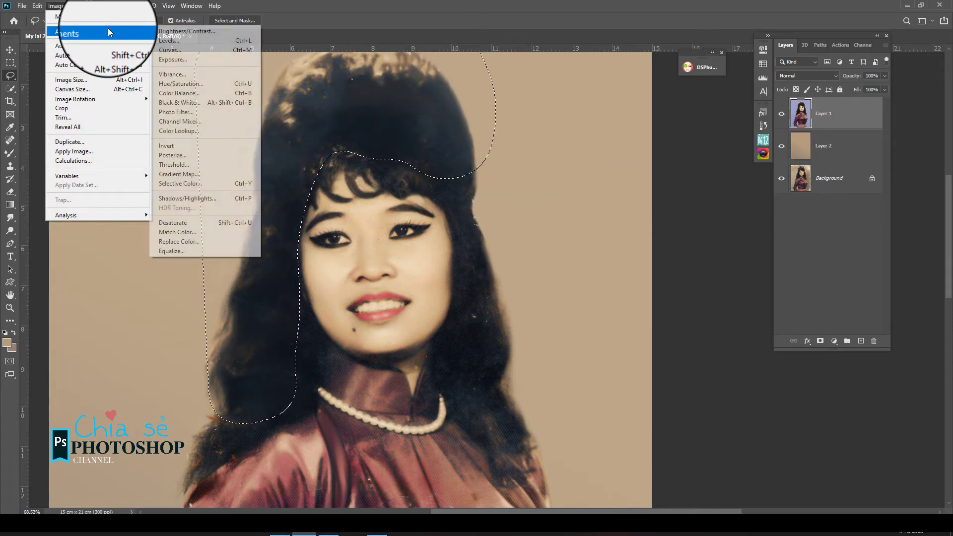
{"action": "left_click", "coordinate": [198, 45]}
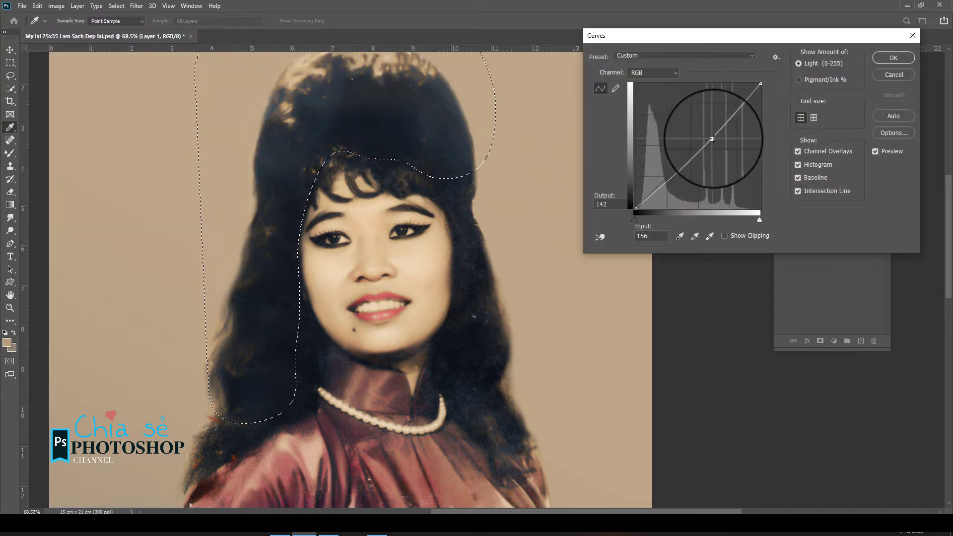
{"action": "left_click_drag", "start_coordinate": [714, 131], "coordinate": [714, 138]}
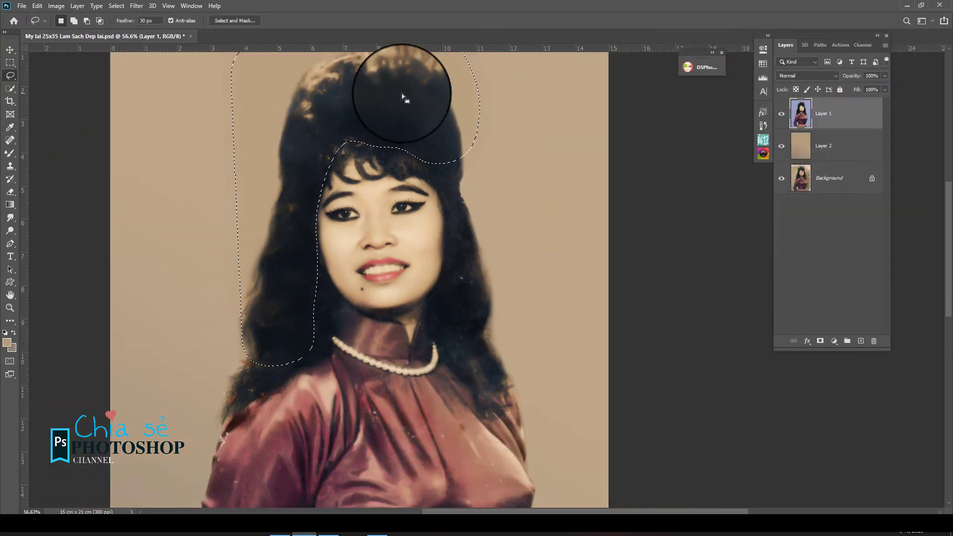
Step: Lasso the lower hair on both sides of the neck, exclude the upper left strands, and finish by deselecting and saving
{"action": "scroll", "coordinate": [405, 89], "scroll_direction": "down", "scroll_amount": 2}
{"action": "scroll", "coordinate": [393, 96], "scroll_direction": "up", "scroll_amount": 1}
{"action": "scroll", "coordinate": [358, 102], "scroll_direction": "down", "scroll_amount": 1}
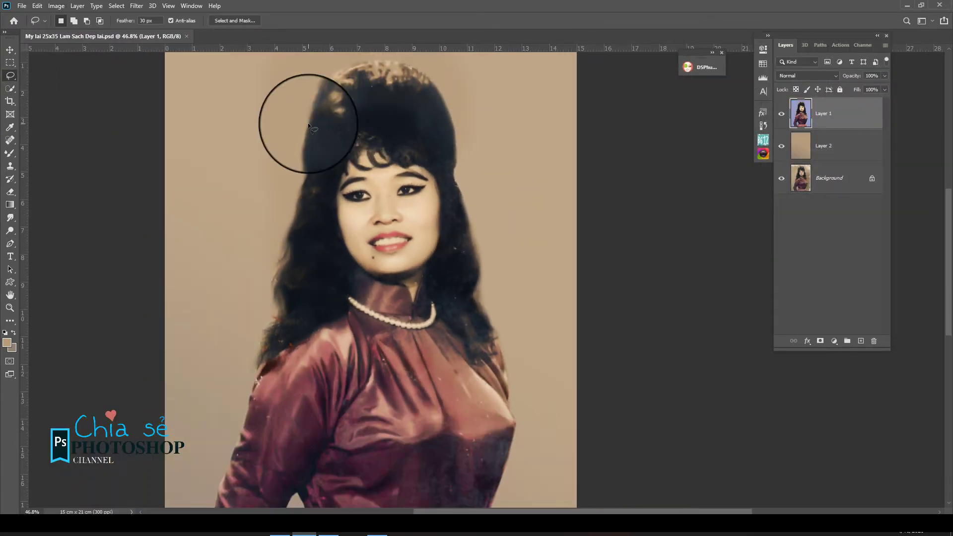
{"action": "scroll", "coordinate": [442, 328], "scroll_direction": "up", "scroll_amount": 2}
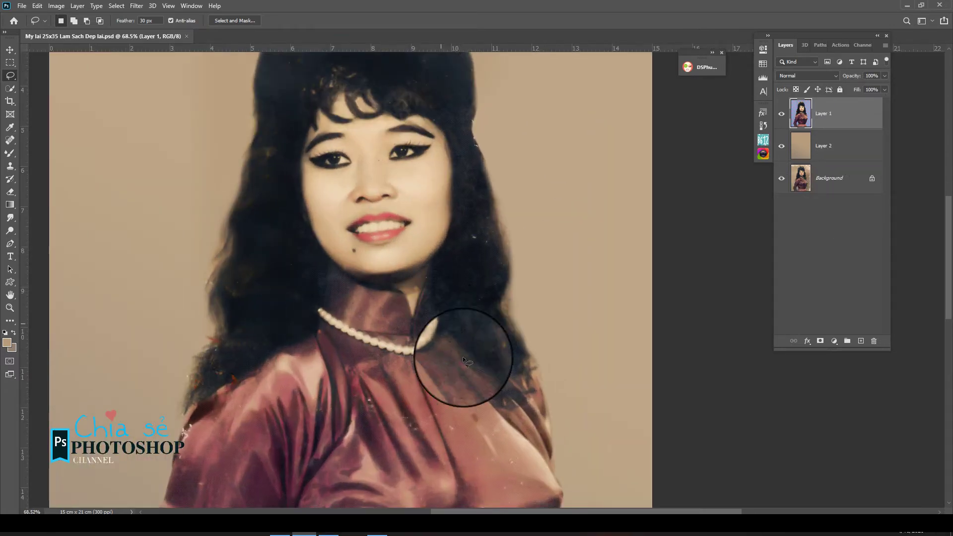
{"action": "mouse_move", "coordinate": [543, 413]}
{"action": "left_mouse_down"}
{"action": "mouse_move", "coordinate": [501, 207]}
{"action": "mouse_move", "coordinate": [447, 219]}
{"action": "mouse_move", "coordinate": [432, 281]}
{"action": "mouse_move", "coordinate": [510, 397]}
{"action": "left_mouse_up"}
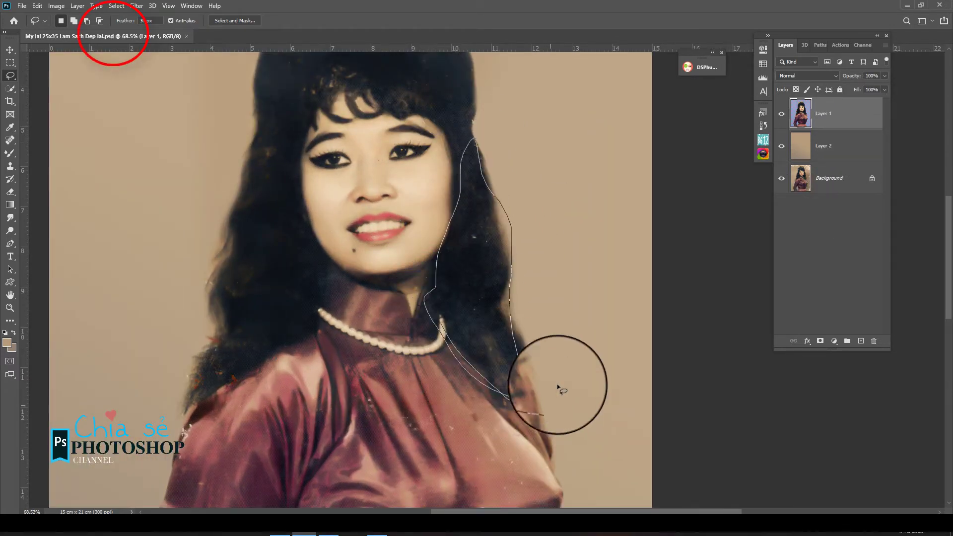
{"action": "mouse_move", "coordinate": [141, 234]}
{"action": "left_mouse_down"}
{"action": "mouse_move", "coordinate": [169, 374]}
{"action": "mouse_move", "coordinate": [318, 308]}
{"action": "mouse_move", "coordinate": [204, 182]}
{"action": "mouse_move", "coordinate": [175, 207]}
{"action": "left_mouse_up"}
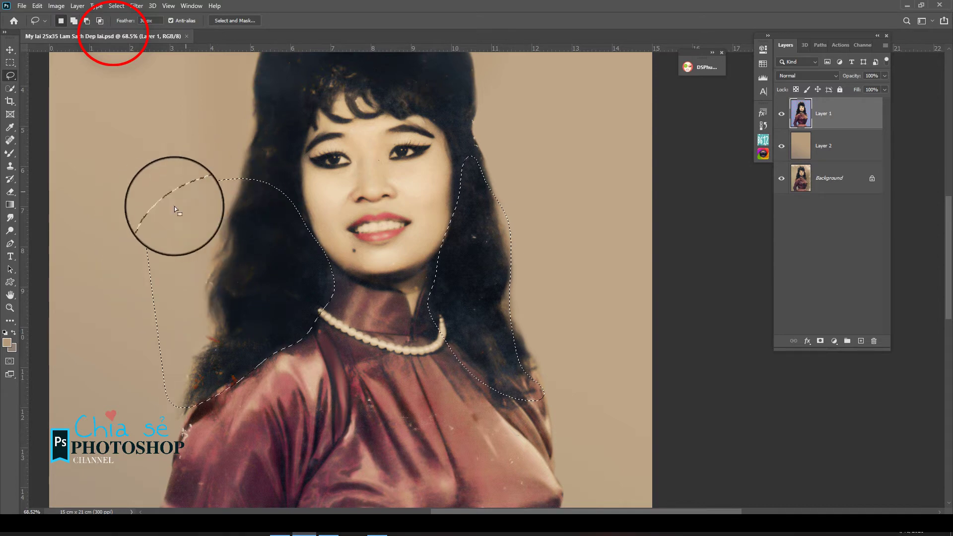
{"action": "mouse_move", "coordinate": [175, 273]}
{"action": "left_mouse_down"}
{"action": "mouse_move", "coordinate": [263, 138]}
{"action": "mouse_move", "coordinate": [211, 154]}
{"action": "left_mouse_up"}
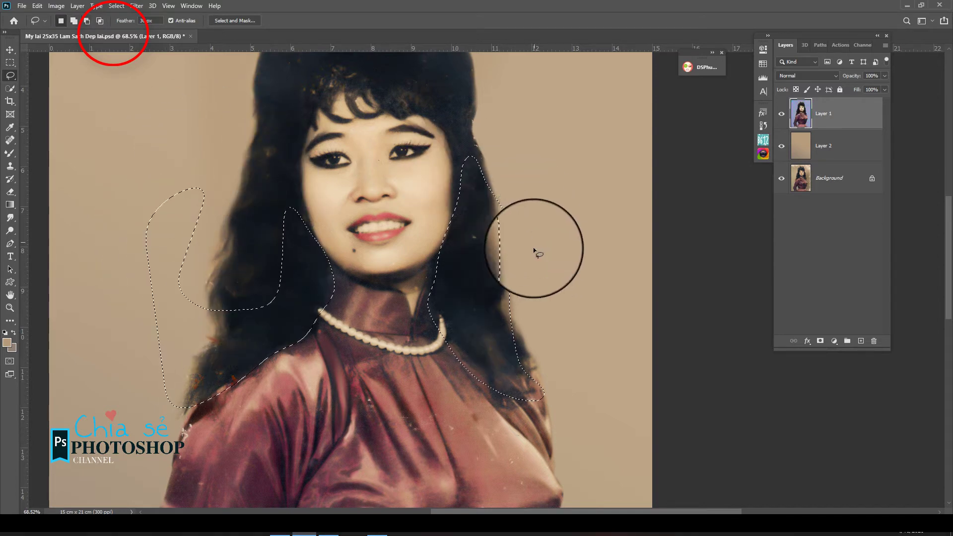
{"action": "key", "text": "ctrl+d"}
{"action": "key", "text": "ctrl+s"}
Step: Blend the skin grain on the cheek beside the mouth with a size 50 Mixer Brush
{"action": "scroll", "coordinate": [381, 185], "scroll_direction": "up", "scroll_amount": 6}
{"action": "key", "text": "b"}
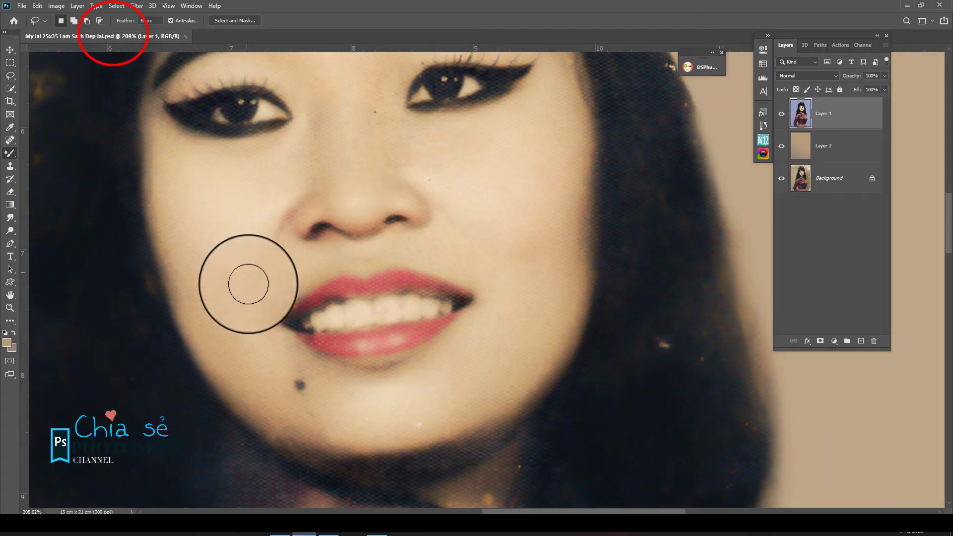
{"action": "mouse_move", "coordinate": [249, 284]}
{"action": "left_mouse_down"}
{"action": "mouse_move", "coordinate": [293, 407]}
{"action": "mouse_move", "coordinate": [199, 273]}
{"action": "mouse_move", "coordinate": [201, 290]}
{"action": "left_mouse_up"}
Step: Blend the rough strands and curl on the left of the fringe with a smaller Mixer Brush, starting at size 30
{"action": "left_click_drag", "start_coordinate": [218, 164], "coordinate": [258, 454]}
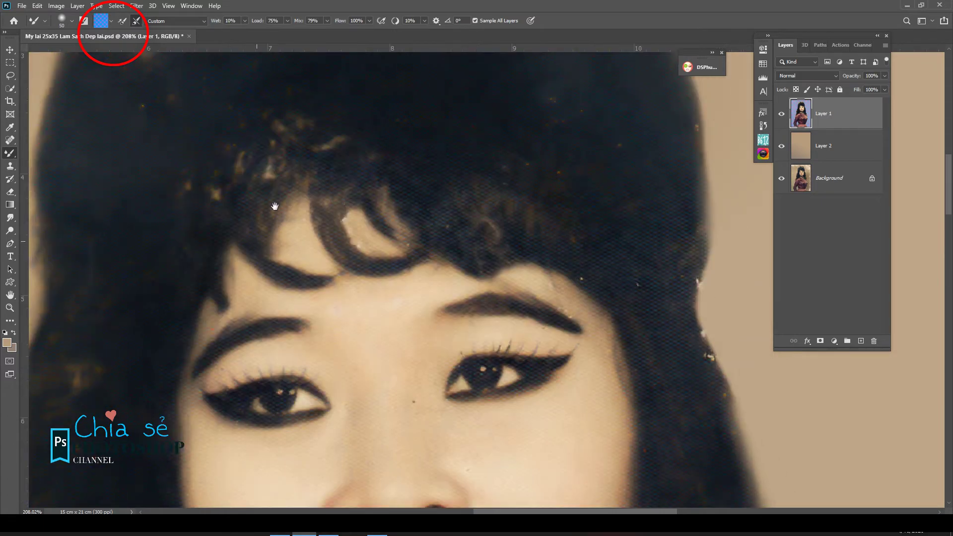
{"action": "key", "text": "bracketleft"}
{"action": "key", "text": "bracketleft"}
{"action": "key", "text": "bracketleft"}
{"action": "left_click_drag", "start_coordinate": [245, 147], "coordinate": [204, 212]}
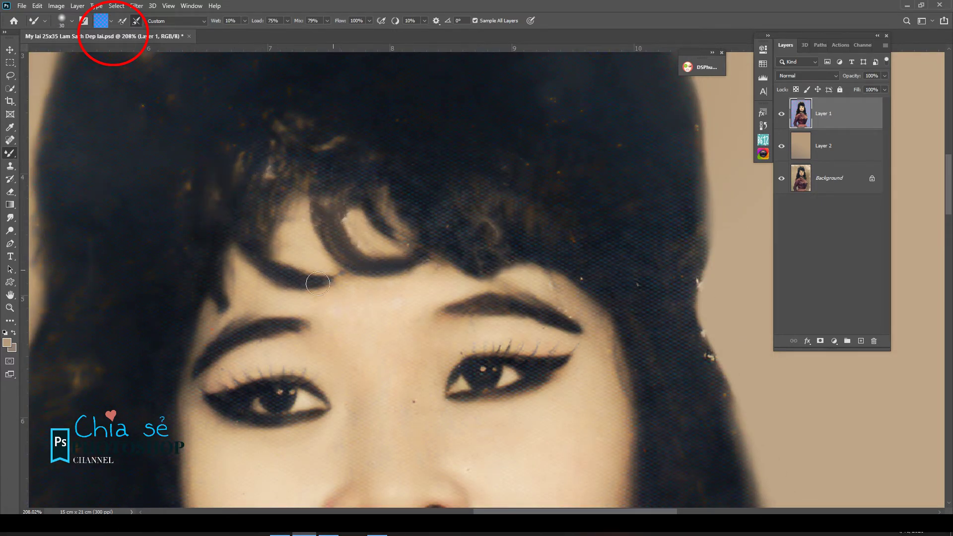
{"action": "left_click_drag", "start_coordinate": [317, 284], "coordinate": [247, 245]}
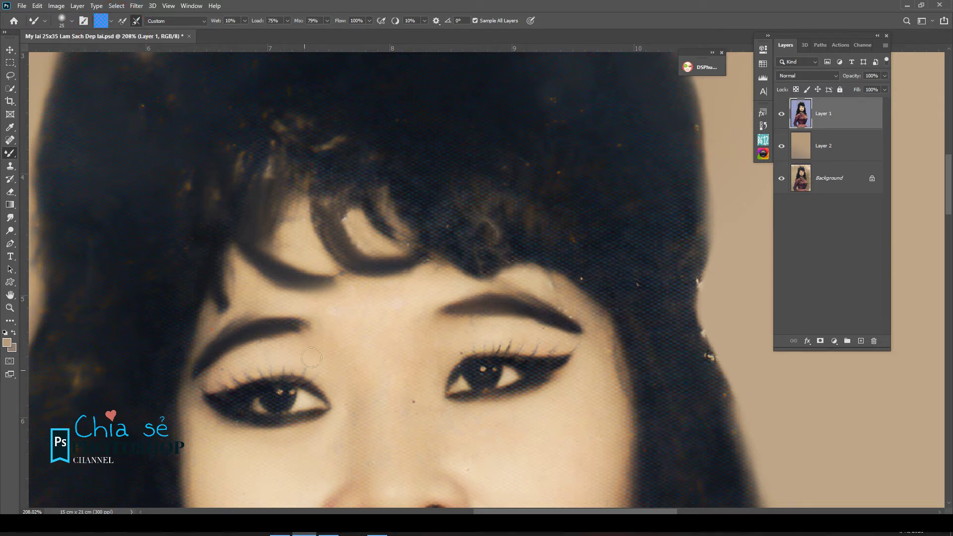
Step: Smooth the skin around the eyes, between the eyebrows and along the nose bridge with the Mixer Brush
{"action": "left_click_drag", "start_coordinate": [309, 357], "coordinate": [339, 305]}
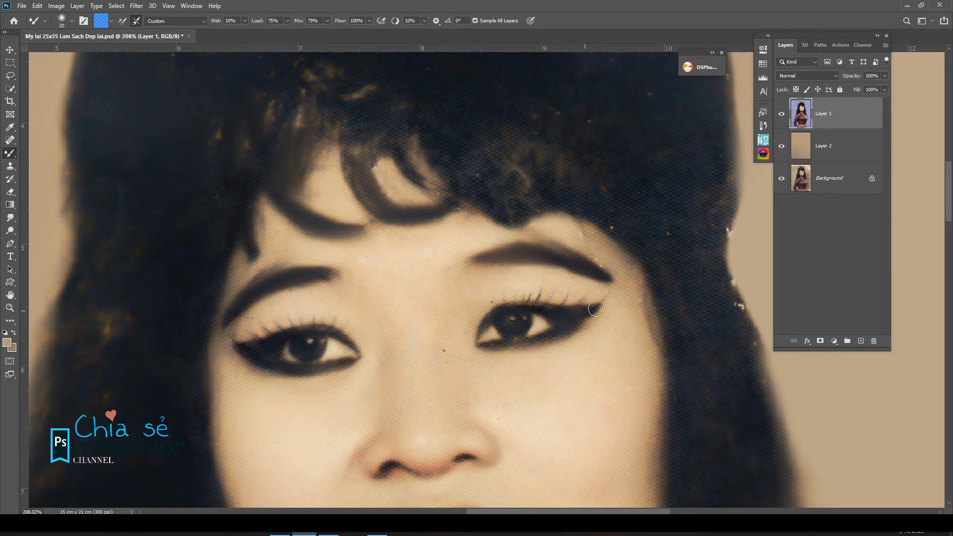
{"action": "scroll", "coordinate": [367, 428], "scroll_direction": "up", "scroll_amount": 3}
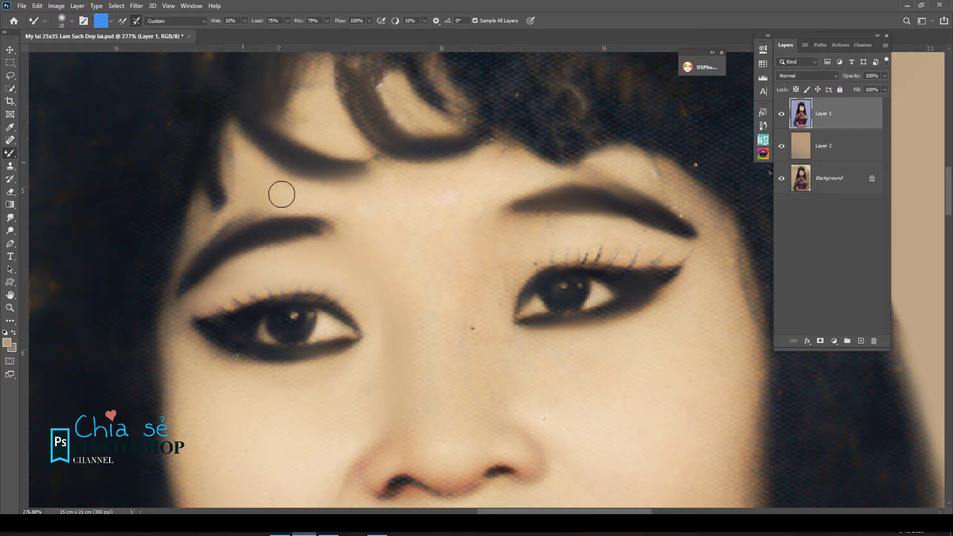
{"action": "key", "text": "]"}
{"action": "mouse_move", "coordinate": [368, 207]}
{"action": "left_mouse_down"}
{"action": "mouse_move", "coordinate": [408, 355]}
{"action": "mouse_move", "coordinate": [373, 222]}
{"action": "mouse_move", "coordinate": [328, 218]}
{"action": "mouse_move", "coordinate": [390, 298]}
{"action": "left_mouse_up"}
{"action": "left_click_drag", "start_coordinate": [385, 343], "coordinate": [430, 249]}
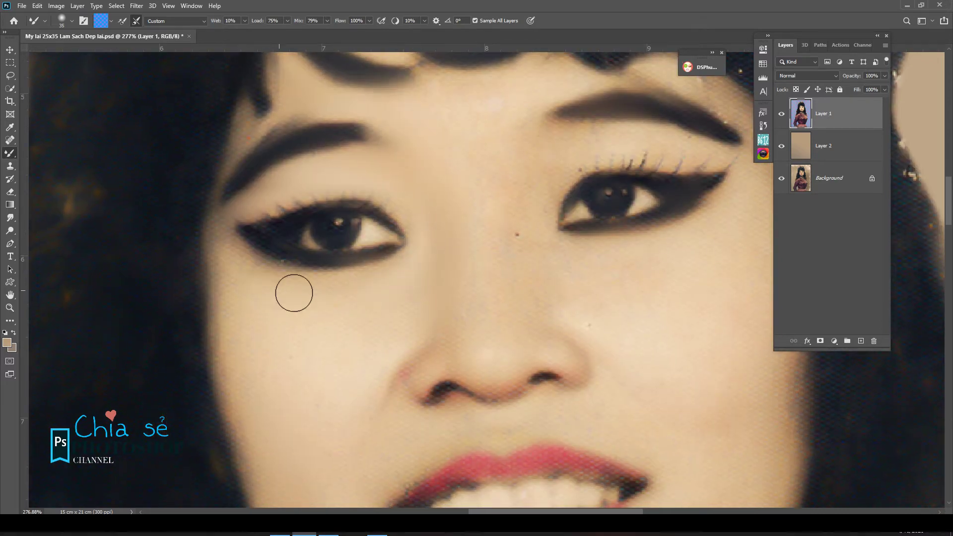
Step: Smooth the cheek on the left of the face, the lips and the nostril edges with the Mixer Brush, reducing it to size 15
{"action": "left_click_drag", "start_coordinate": [275, 415], "coordinate": [276, 370]}
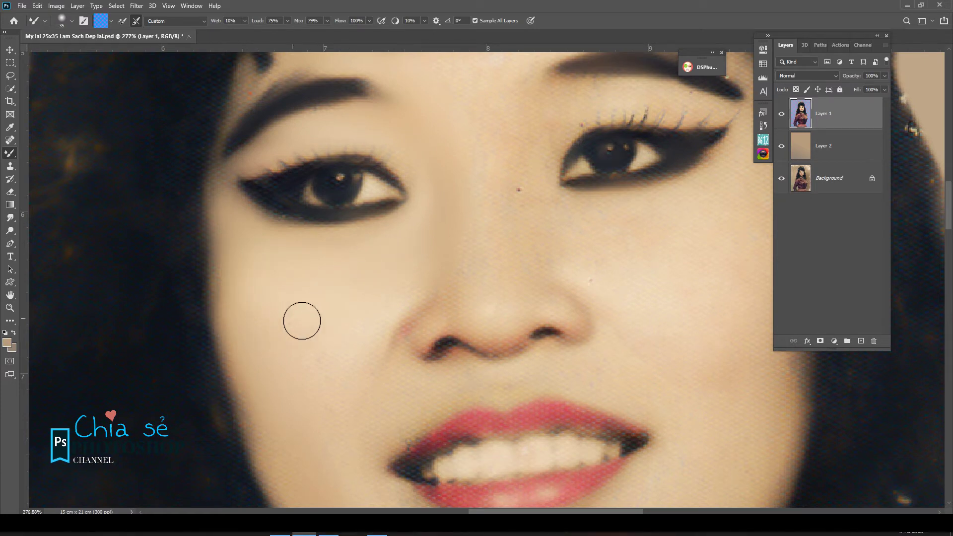
{"action": "scroll", "coordinate": [351, 276], "scroll_direction": "down", "scroll_amount": 3}
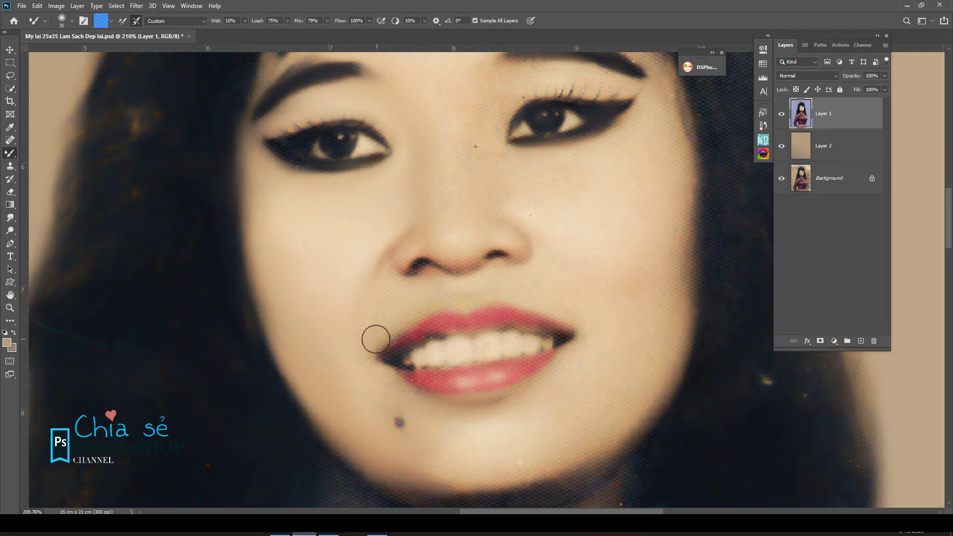
{"action": "scroll", "coordinate": [421, 285], "scroll_direction": "up", "scroll_amount": 2}
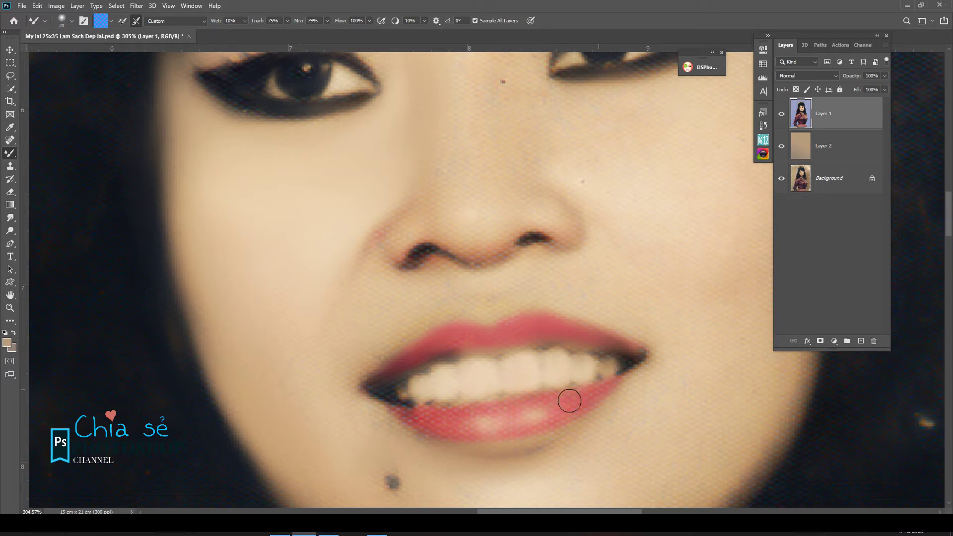
{"action": "key", "text": "bracketleft"}
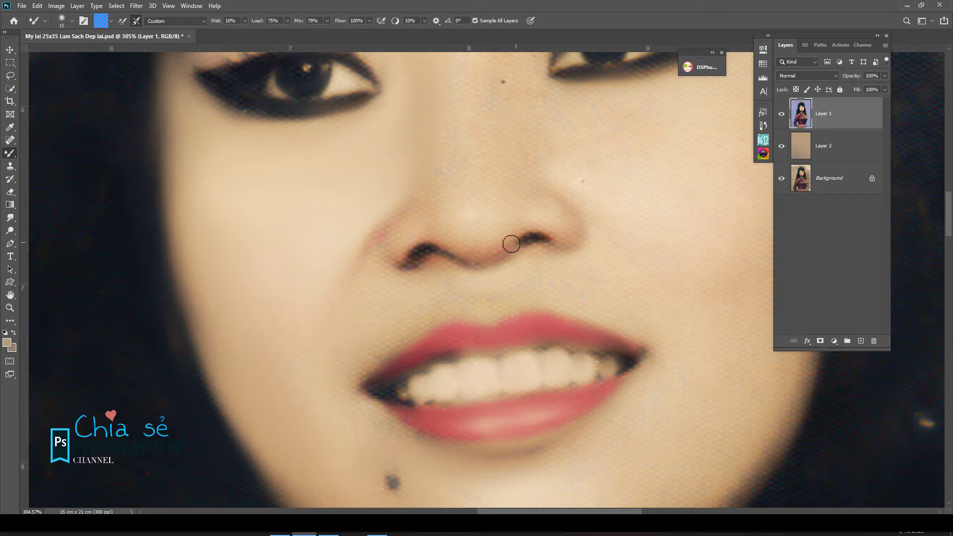
{"action": "left_click_drag", "start_coordinate": [513, 244], "coordinate": [559, 244]}
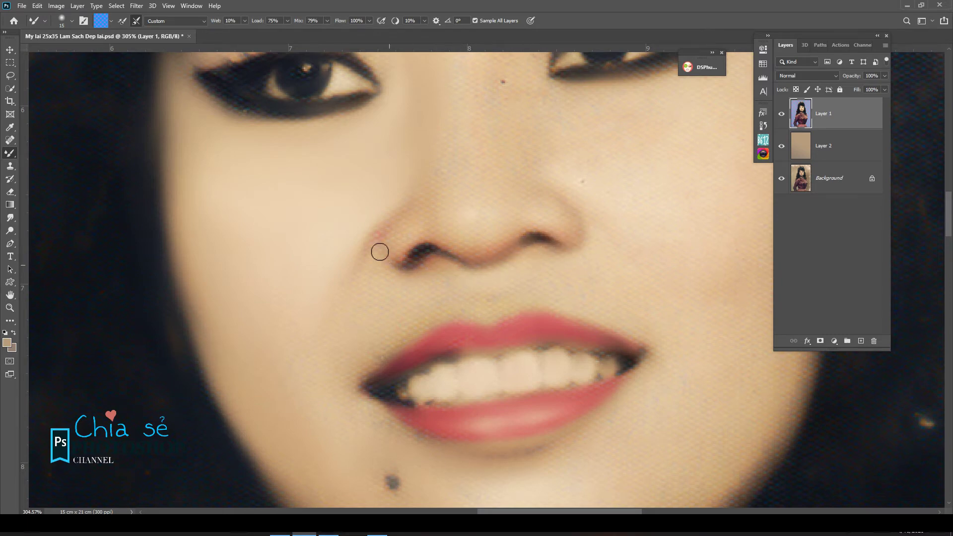
Step: Smooth the forehead, nose and skin around the eye on the right with the Mixer Brush enlarged to size 35
{"action": "scroll", "coordinate": [422, 185], "scroll_direction": "down", "scroll_amount": 2}
{"action": "key", "text": "bracketright"}
{"action": "key", "text": "bracketright"}
{"action": "key", "text": "bracketright"}
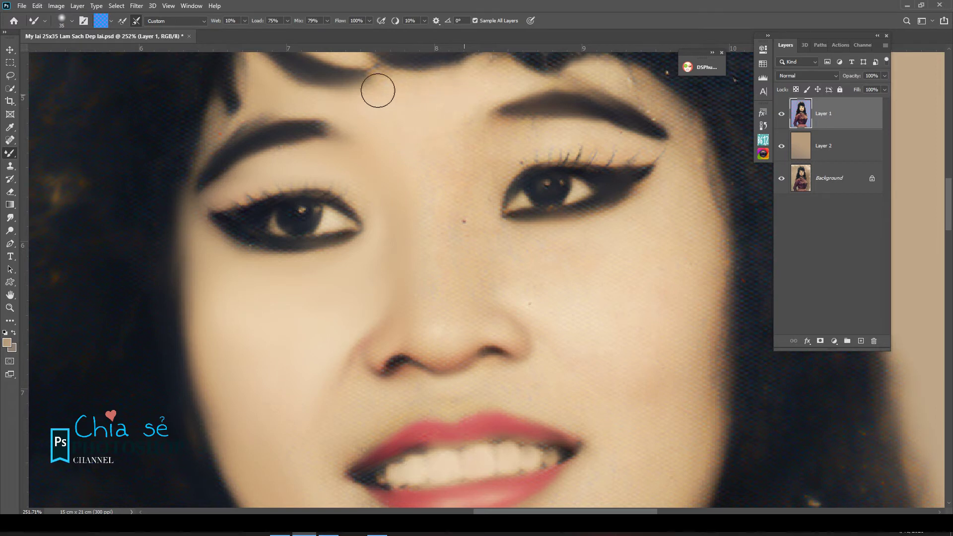
{"action": "key", "text": "bracketright"}
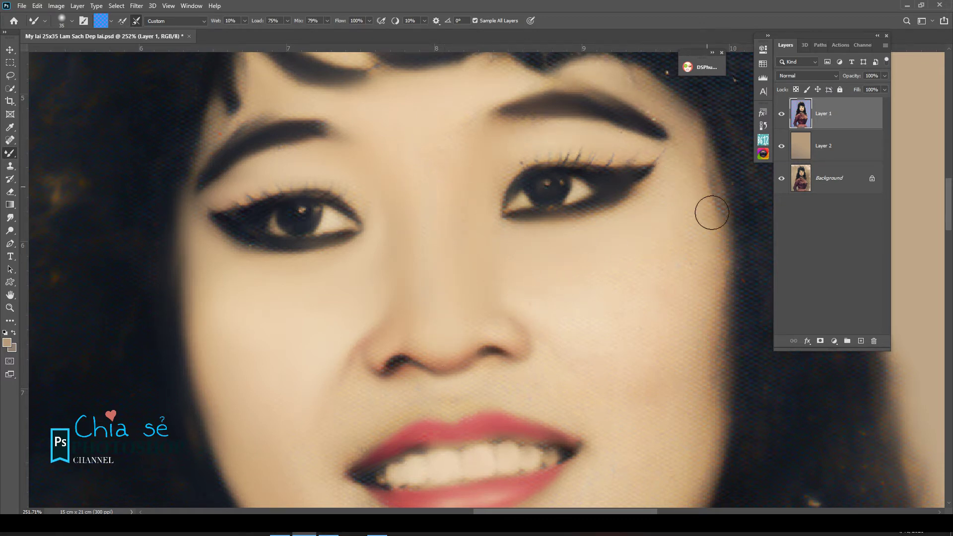
Step: Blend the skin grain on the right cheek and around the nose and mouth, finishing with a size 25 Mixer Brush
{"action": "scroll", "coordinate": [634, 317], "scroll_direction": "down", "scroll_amount": 3}
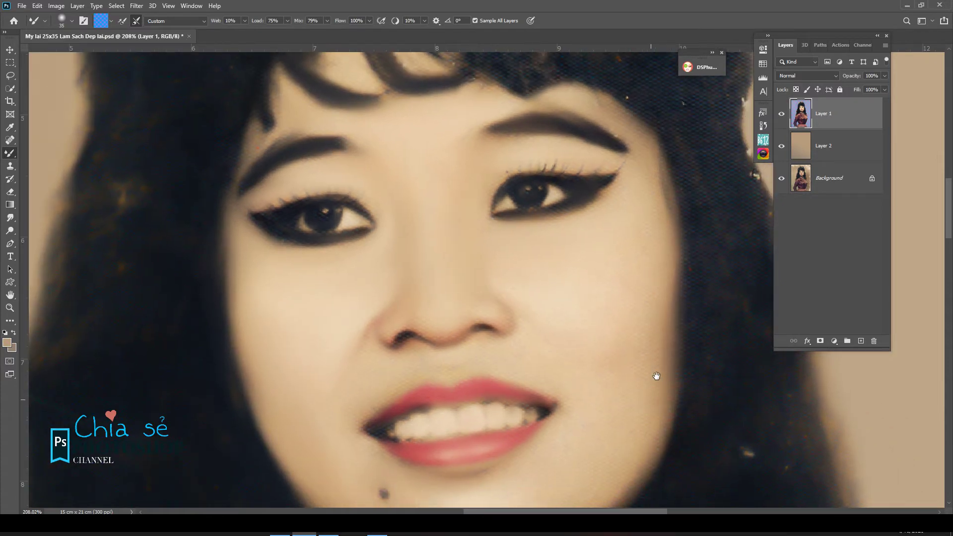
{"action": "left_click_drag", "start_coordinate": [656, 376], "coordinate": [649, 349]}
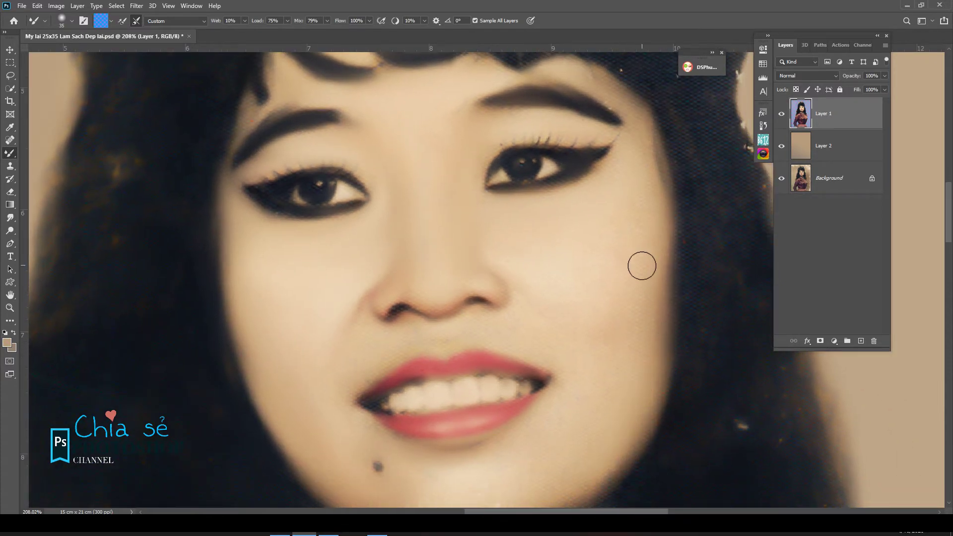
{"action": "key", "text": "bracketright"}
{"action": "key", "text": "bracketright"}
{"action": "key", "text": "bracketleft"}
{"action": "key", "text": "bracketleft"}
{"action": "left_click_drag", "start_coordinate": [366, 321], "coordinate": [390, 278]}
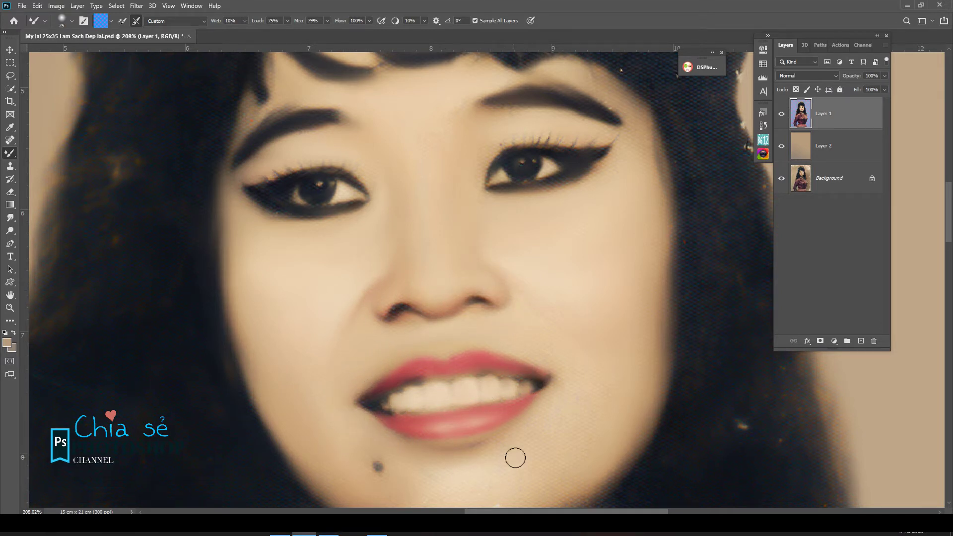
Step: Smooth the chin and jawline and blend the texture of the dress collar with a size 45 Mixer Brush
{"action": "left_click_drag", "start_coordinate": [603, 375], "coordinate": [564, 230]}
{"action": "key", "text": "bracketright"}
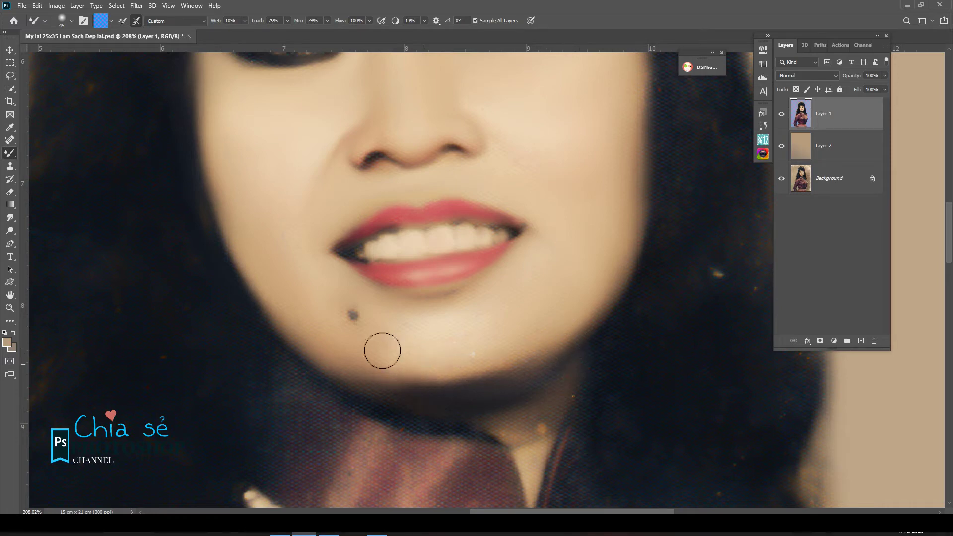
{"action": "scroll", "coordinate": [584, 315], "scroll_direction": "down", "scroll_amount": 4}
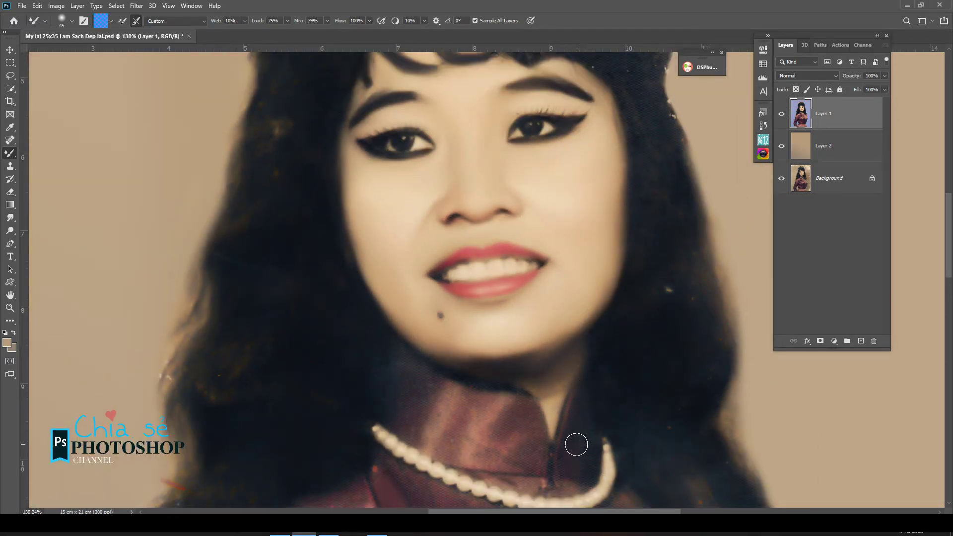
{"action": "mouse_move", "coordinate": [413, 370]}
{"action": "left_mouse_down"}
{"action": "mouse_move", "coordinate": [382, 419]}
{"action": "mouse_move", "coordinate": [401, 396]}
{"action": "mouse_move", "coordinate": [432, 385]}
{"action": "mouse_move", "coordinate": [434, 399]}
{"action": "mouse_move", "coordinate": [460, 398]}
{"action": "mouse_move", "coordinate": [450, 436]}
{"action": "mouse_move", "coordinate": [480, 407]}
{"action": "mouse_move", "coordinate": [534, 426]}
{"action": "mouse_move", "coordinate": [518, 460]}
{"action": "left_mouse_up"}
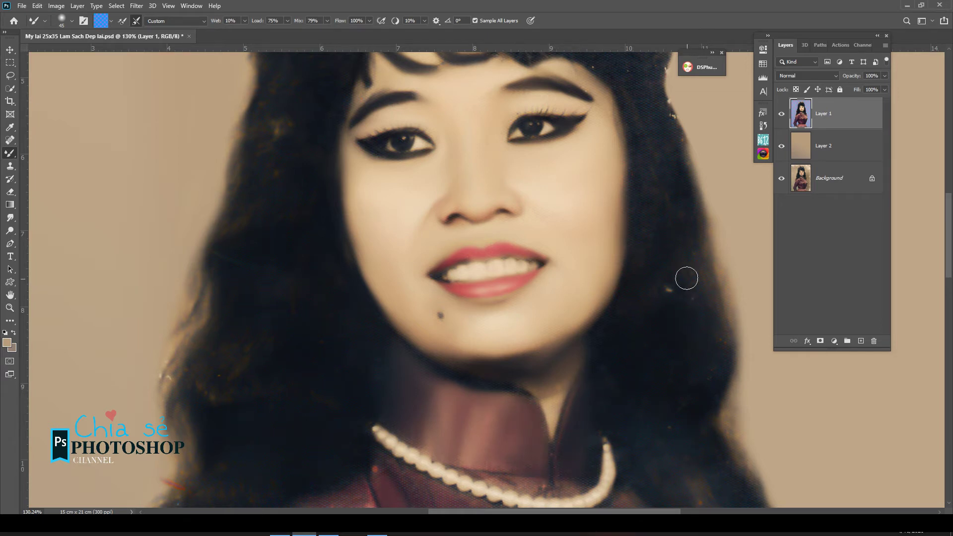
Step: Lock Layer 1's transparent pixels and blend the specks in the fringe, crown and side hair with a size 60 Mixer Brush
{"action": "mouse_move", "coordinate": [660, 100]}
{"action": "left_mouse_down"}
{"action": "mouse_move", "coordinate": [598, 279]}
{"action": "mouse_move", "coordinate": [607, 300]}
{"action": "left_mouse_up"}
{"action": "mouse_move", "coordinate": [590, 247]}
{"action": "left_mouse_down"}
{"action": "mouse_move", "coordinate": [596, 286]}
{"action": "mouse_move", "coordinate": [594, 158]}
{"action": "mouse_move", "coordinate": [594, 247]}
{"action": "mouse_move", "coordinate": [571, 271]}
{"action": "left_mouse_up"}
{"action": "mouse_move", "coordinate": [515, 219]}
{"action": "left_mouse_down"}
{"action": "mouse_move", "coordinate": [472, 225]}
{"action": "mouse_move", "coordinate": [450, 191]}
{"action": "left_mouse_up"}
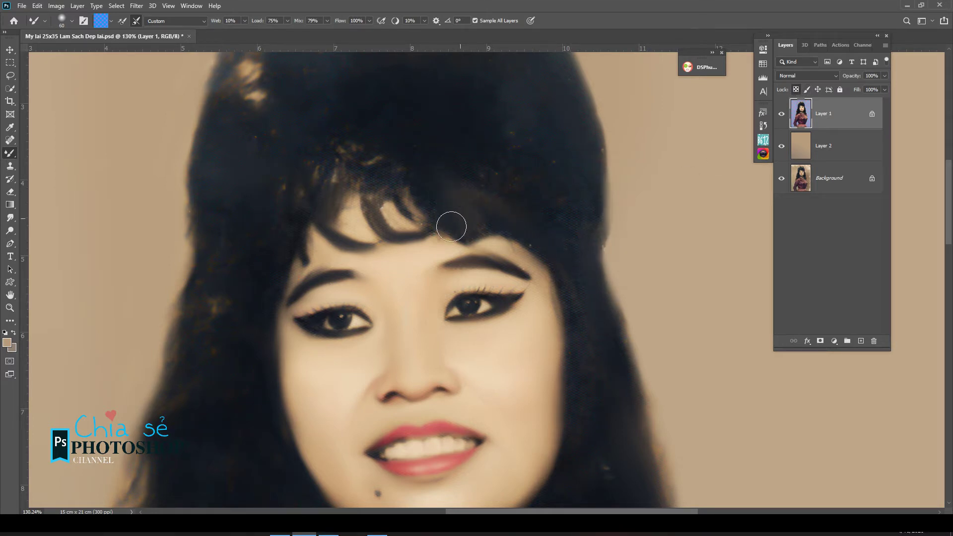
{"action": "left_click_drag", "start_coordinate": [452, 227], "coordinate": [516, 161]}
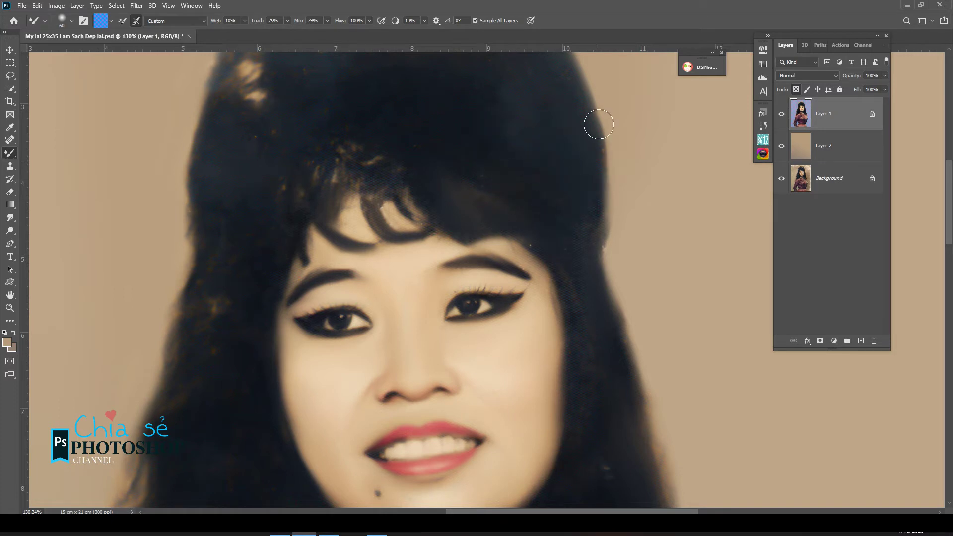
{"action": "mouse_move", "coordinate": [396, 148]}
{"action": "left_mouse_down"}
{"action": "mouse_move", "coordinate": [416, 204]}
{"action": "mouse_move", "coordinate": [346, 129]}
{"action": "mouse_move", "coordinate": [367, 170]}
{"action": "left_mouse_up"}
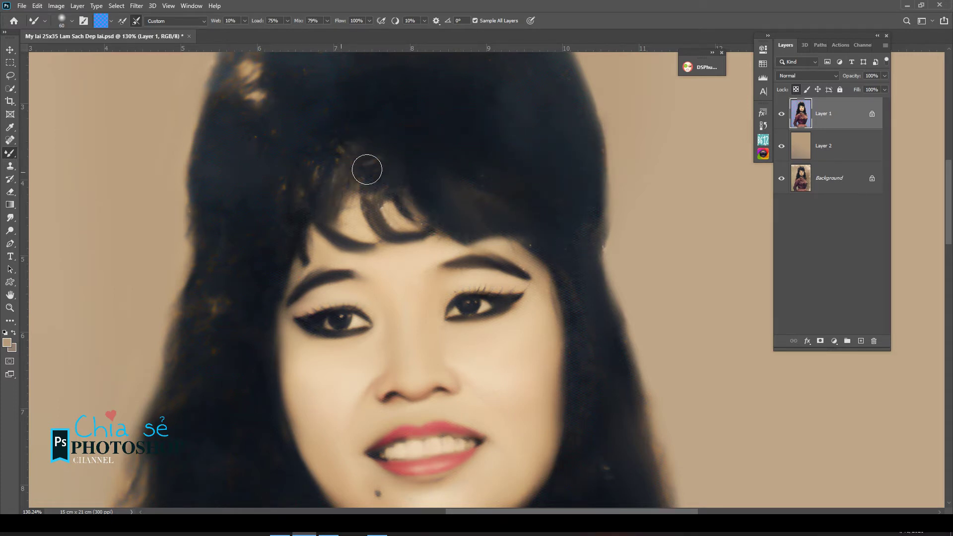
{"action": "left_click_drag", "start_coordinate": [203, 238], "coordinate": [183, 300]}
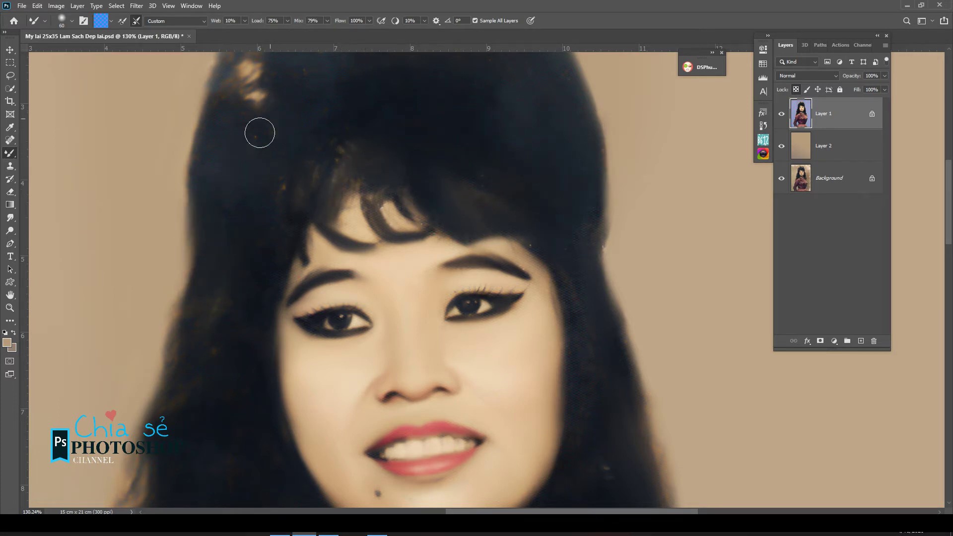
{"action": "mouse_move", "coordinate": [260, 133]}
{"action": "left_mouse_down"}
{"action": "mouse_move", "coordinate": [249, 204]}
{"action": "mouse_move", "coordinate": [244, 134]}
{"action": "mouse_move", "coordinate": [225, 160]}
{"action": "left_mouse_up"}
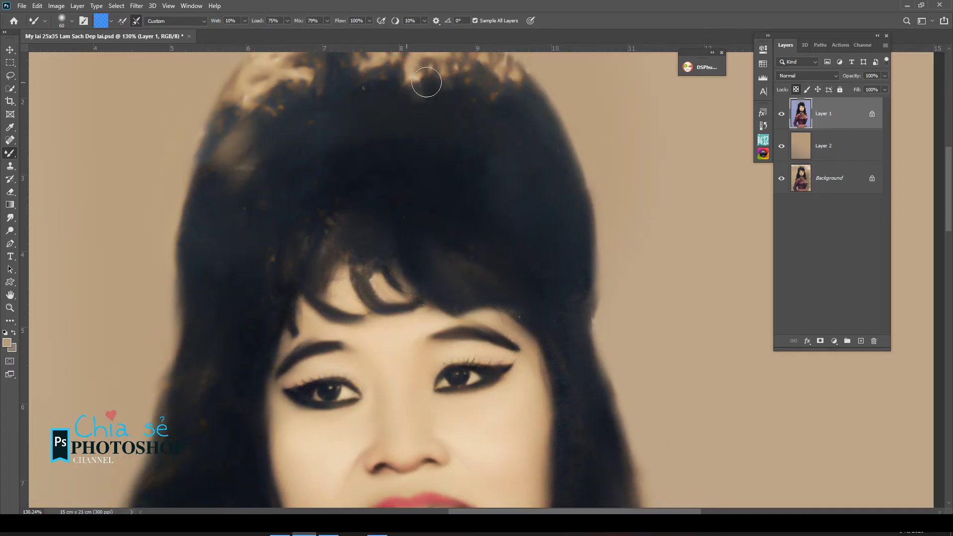
Step: Blend the lower hair on both sides of the face and the orange specks above the left shoulder
{"action": "scroll", "coordinate": [479, 160], "scroll_direction": "down", "scroll_amount": 3}
{"action": "left_click_drag", "start_coordinate": [518, 296], "coordinate": [509, 174]}
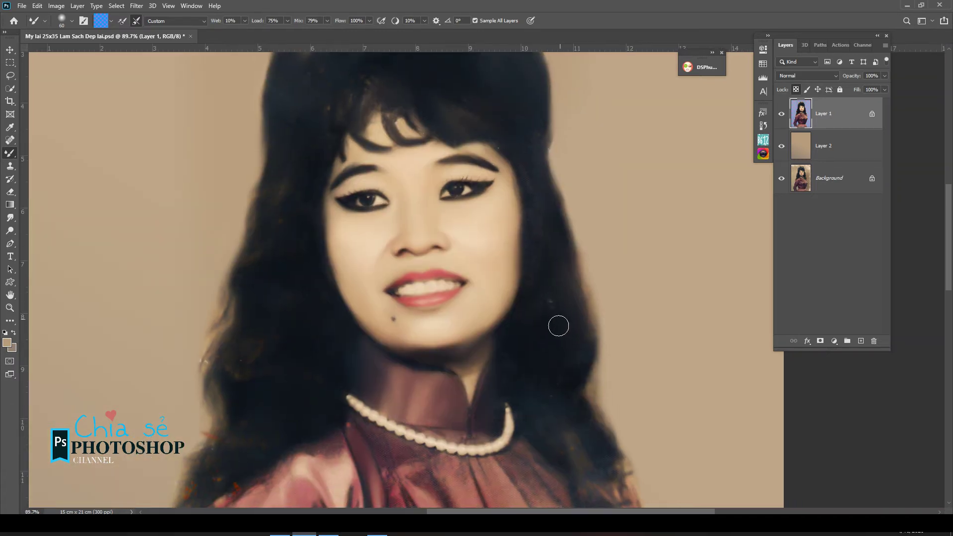
{"action": "left_click_drag", "start_coordinate": [300, 316], "coordinate": [331, 294]}
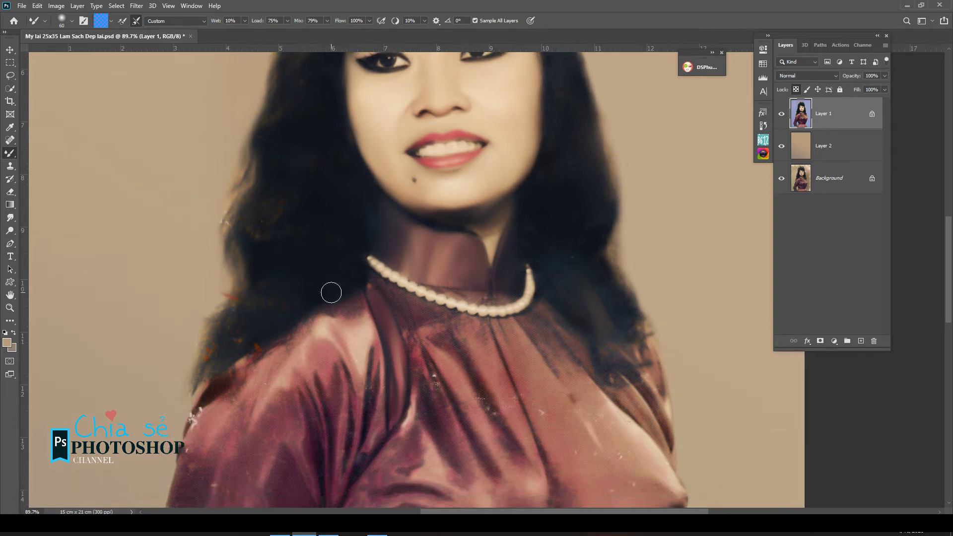
{"action": "scroll", "coordinate": [331, 293], "scroll_direction": "up", "scroll_amount": 3}
{"action": "left_click_drag", "start_coordinate": [197, 312], "coordinate": [197, 335]}
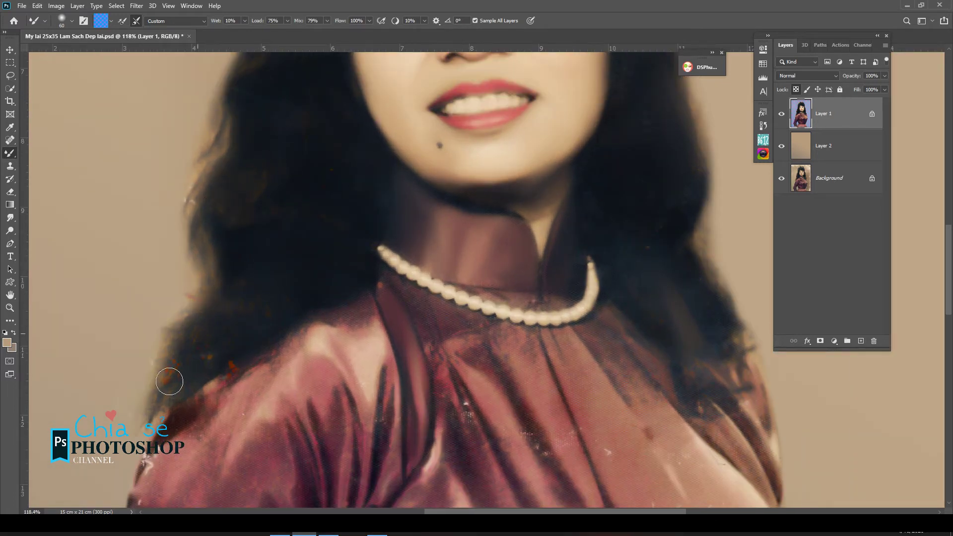
{"action": "left_click_drag", "start_coordinate": [223, 371], "coordinate": [248, 351]}
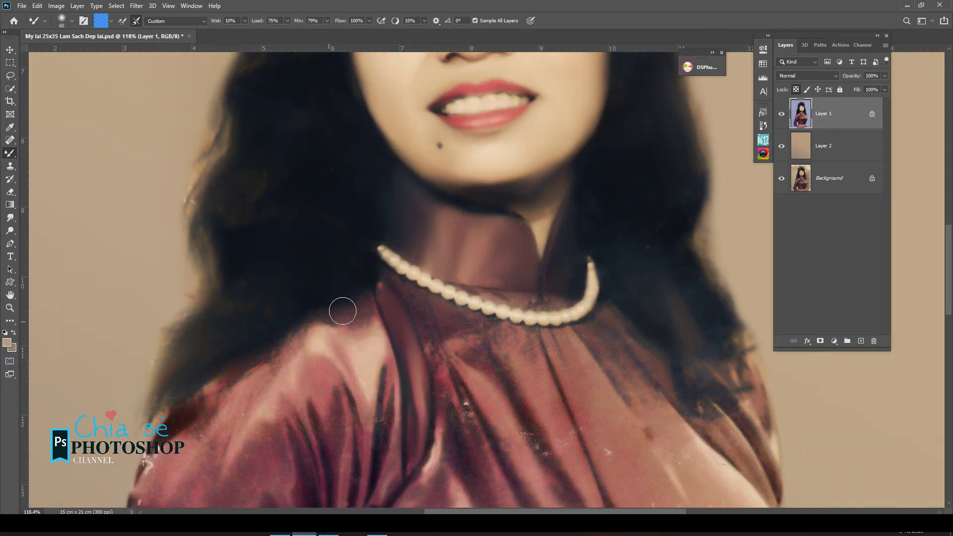
Step: Smooth the dress fabric at the left shoulder edge and below the pearl necklace, and blend the hair ends on the right
{"action": "left_click_drag", "start_coordinate": [343, 311], "coordinate": [362, 338]}
{"action": "mouse_move", "coordinate": [441, 350]}
{"action": "left_mouse_down"}
{"action": "mouse_move", "coordinate": [477, 439]}
{"action": "mouse_move", "coordinate": [460, 335]}
{"action": "mouse_move", "coordinate": [478, 359]}
{"action": "mouse_move", "coordinate": [433, 318]}
{"action": "mouse_move", "coordinate": [521, 380]}
{"action": "mouse_move", "coordinate": [432, 304]}
{"action": "mouse_move", "coordinate": [504, 349]}
{"action": "mouse_move", "coordinate": [571, 345]}
{"action": "mouse_move", "coordinate": [483, 343]}
{"action": "mouse_move", "coordinate": [427, 245]}
{"action": "mouse_move", "coordinate": [406, 232]}
{"action": "mouse_move", "coordinate": [460, 257]}
{"action": "mouse_move", "coordinate": [487, 294]}
{"action": "mouse_move", "coordinate": [505, 249]}
{"action": "mouse_move", "coordinate": [563, 341]}
{"action": "mouse_move", "coordinate": [512, 276]}
{"action": "mouse_move", "coordinate": [547, 354]}
{"action": "mouse_move", "coordinate": [540, 378]}
{"action": "mouse_move", "coordinate": [508, 333]}
{"action": "mouse_move", "coordinate": [541, 259]}
{"action": "left_mouse_up"}
{"action": "left_click_drag", "start_coordinate": [570, 318], "coordinate": [512, 229]}
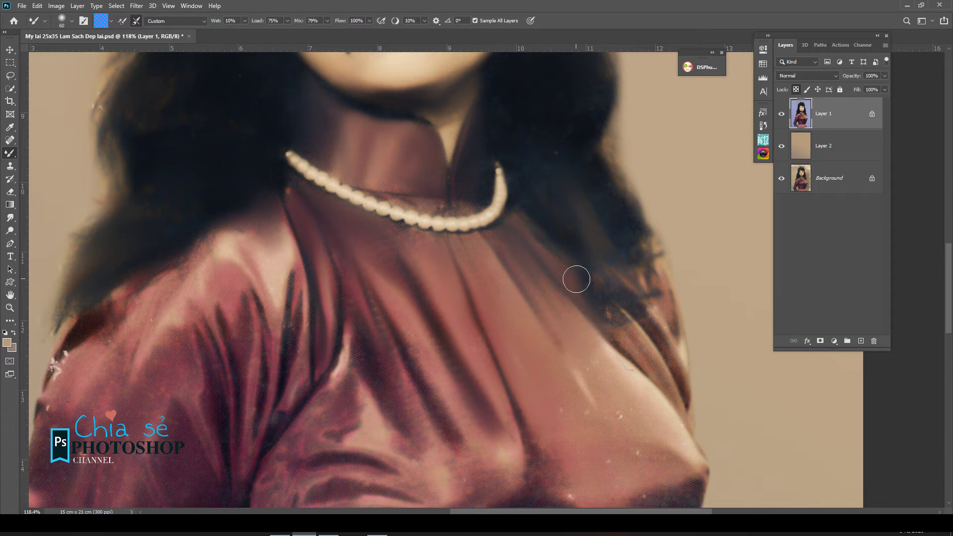
{"action": "mouse_move", "coordinate": [576, 280]}
{"action": "left_mouse_down"}
{"action": "mouse_move", "coordinate": [627, 303]}
{"action": "mouse_move", "coordinate": [677, 374]}
{"action": "mouse_move", "coordinate": [630, 294]}
{"action": "mouse_move", "coordinate": [648, 334]}
{"action": "mouse_move", "coordinate": [632, 279]}
{"action": "mouse_move", "coordinate": [662, 308]}
{"action": "mouse_move", "coordinate": [644, 259]}
{"action": "mouse_move", "coordinate": [612, 290]}
{"action": "mouse_move", "coordinate": [661, 391]}
{"action": "mouse_move", "coordinate": [613, 319]}
{"action": "left_mouse_up"}
{"action": "left_click_drag", "start_coordinate": [625, 383], "coordinate": [547, 227]}
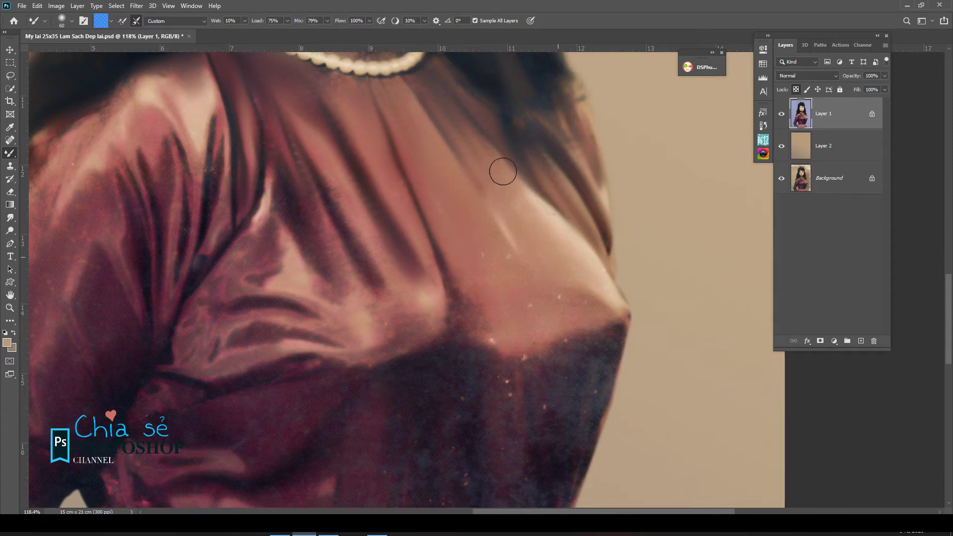
Step: Smooth the light fabric on the right of the chest and the dark right side edge of the bodice
{"action": "left_click_drag", "start_coordinate": [503, 171], "coordinate": [575, 237]}
{"action": "mouse_move", "coordinate": [502, 228]}
{"action": "left_mouse_down"}
{"action": "mouse_move", "coordinate": [521, 285]}
{"action": "mouse_move", "coordinate": [508, 262]}
{"action": "mouse_move", "coordinate": [565, 302]}
{"action": "mouse_move", "coordinate": [606, 313]}
{"action": "left_mouse_up"}
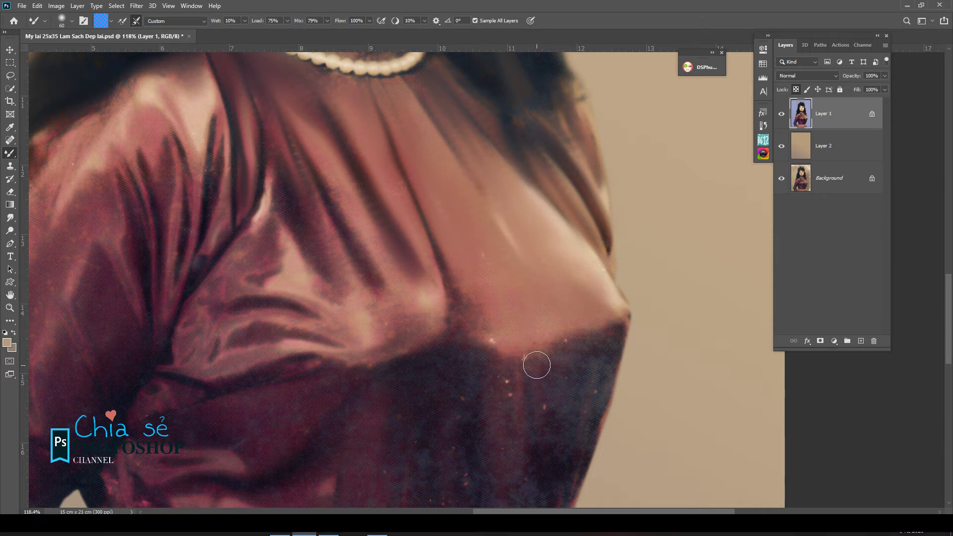
{"action": "mouse_move", "coordinate": [569, 347]}
{"action": "left_mouse_down"}
{"action": "mouse_move", "coordinate": [615, 329]}
{"action": "mouse_move", "coordinate": [591, 395]}
{"action": "left_mouse_up"}
{"action": "left_click_drag", "start_coordinate": [612, 314], "coordinate": [611, 249]}
{"action": "left_click_drag", "start_coordinate": [609, 297], "coordinate": [593, 390]}
{"action": "left_click_drag", "start_coordinate": [602, 267], "coordinate": [563, 412]}
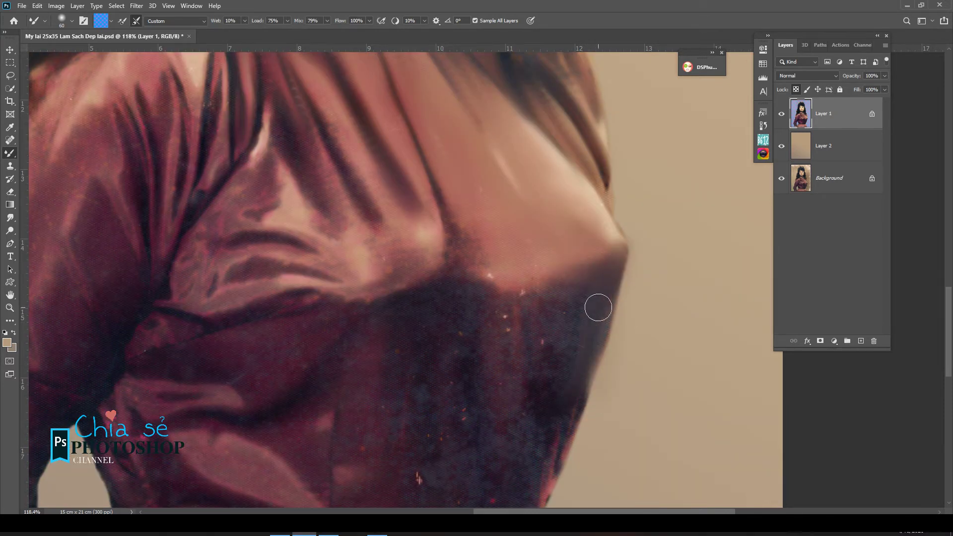
{"action": "left_click_drag", "start_coordinate": [599, 308], "coordinate": [591, 392]}
{"action": "left_click_drag", "start_coordinate": [605, 306], "coordinate": [571, 409]}
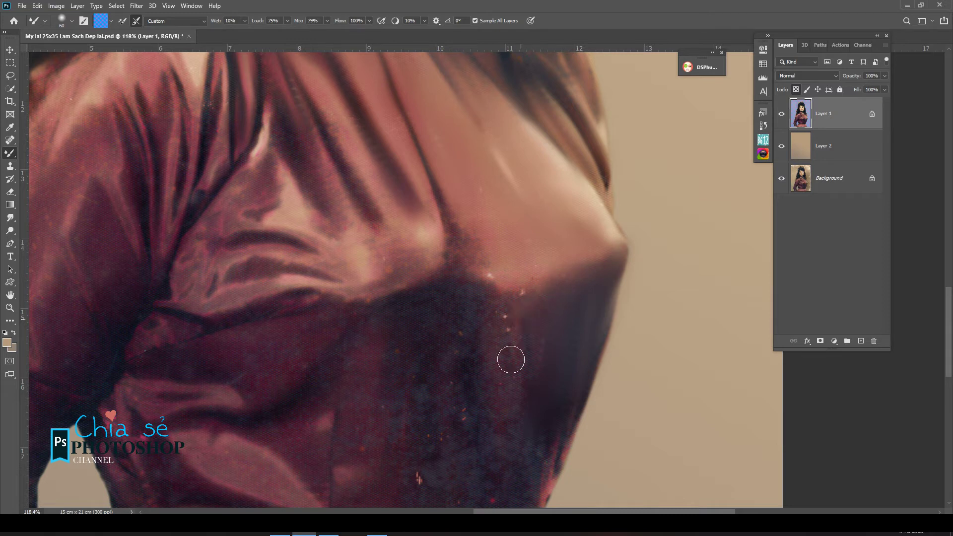
Step: Blend away the specks and seam on the dark front of the bodice down to the waist
{"action": "left_click_drag", "start_coordinate": [536, 368], "coordinate": [542, 275]}
{"action": "left_click_drag", "start_coordinate": [531, 399], "coordinate": [568, 323]}
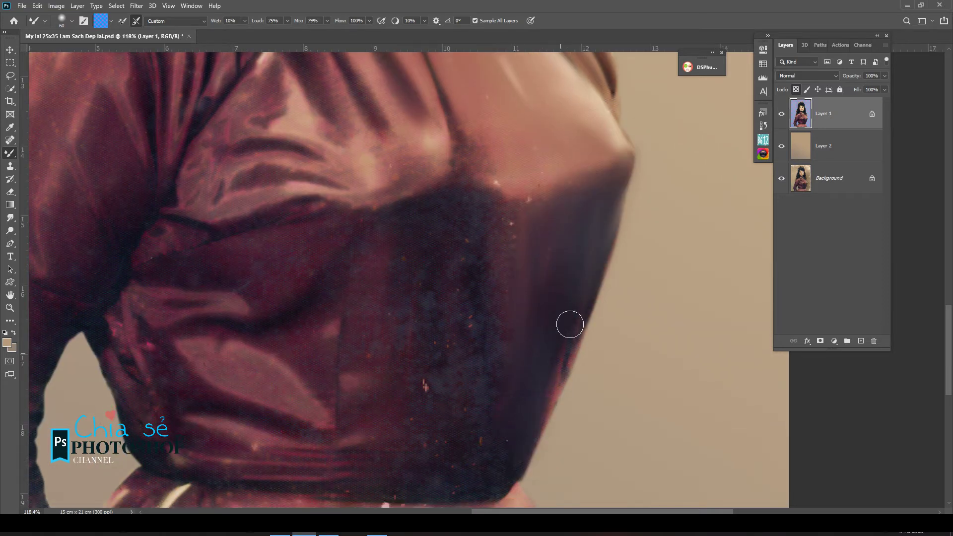
{"action": "mouse_move", "coordinate": [515, 241]}
{"action": "left_mouse_down"}
{"action": "mouse_move", "coordinate": [522, 196]}
{"action": "mouse_move", "coordinate": [545, 187]}
{"action": "mouse_move", "coordinate": [477, 217]}
{"action": "mouse_move", "coordinate": [493, 187]}
{"action": "left_mouse_up"}
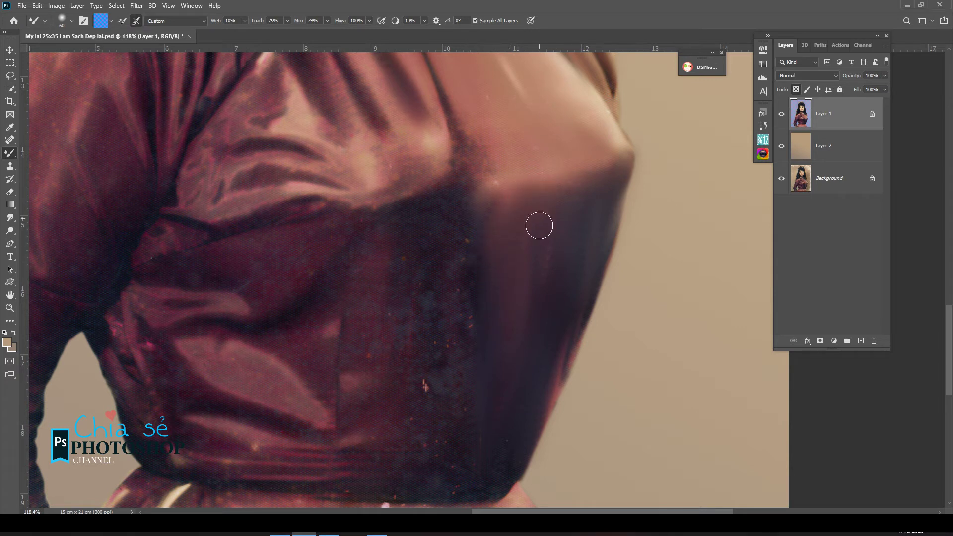
{"action": "mouse_move", "coordinate": [446, 114]}
{"action": "left_mouse_down"}
{"action": "mouse_move", "coordinate": [475, 181]}
{"action": "mouse_move", "coordinate": [490, 150]}
{"action": "mouse_move", "coordinate": [492, 207]}
{"action": "left_mouse_up"}
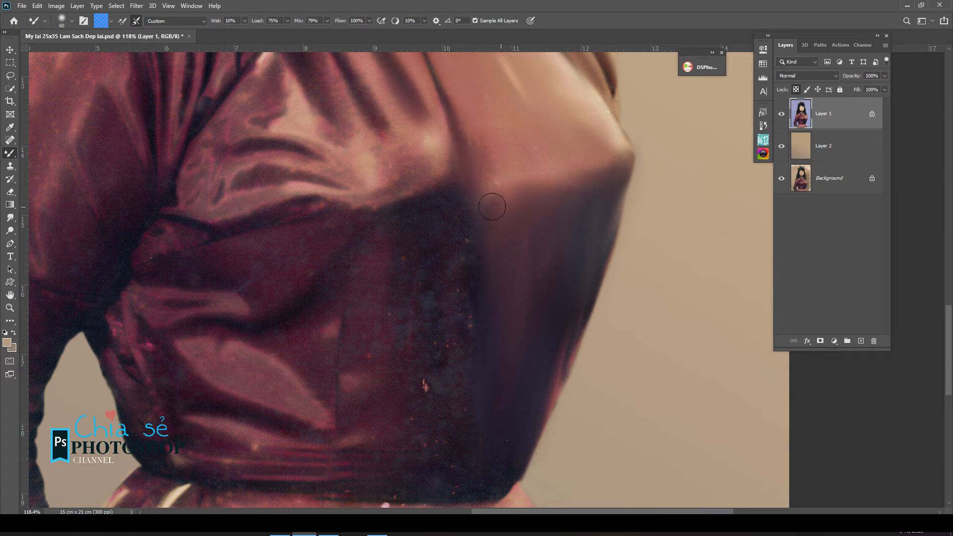
{"action": "mouse_move", "coordinate": [467, 415]}
{"action": "left_mouse_down"}
{"action": "mouse_move", "coordinate": [454, 477]}
{"action": "mouse_move", "coordinate": [424, 410]}
{"action": "left_mouse_up"}
{"action": "scroll", "coordinate": [471, 324], "scroll_direction": "down", "scroll_amount": 3}
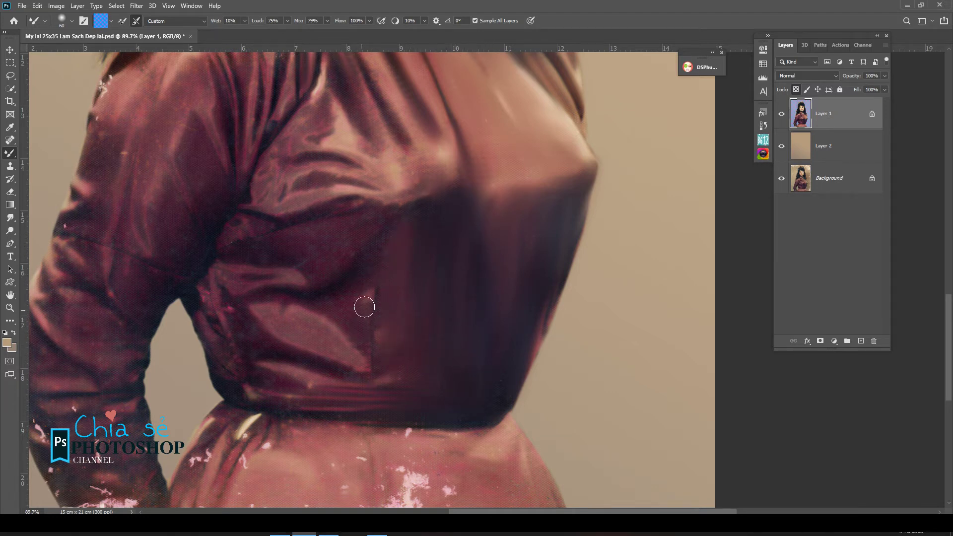
{"action": "mouse_move", "coordinate": [365, 307]}
{"action": "left_mouse_down"}
{"action": "mouse_move", "coordinate": [388, 232]}
{"action": "mouse_move", "coordinate": [372, 304]}
{"action": "mouse_move", "coordinate": [376, 341]}
{"action": "left_mouse_up"}
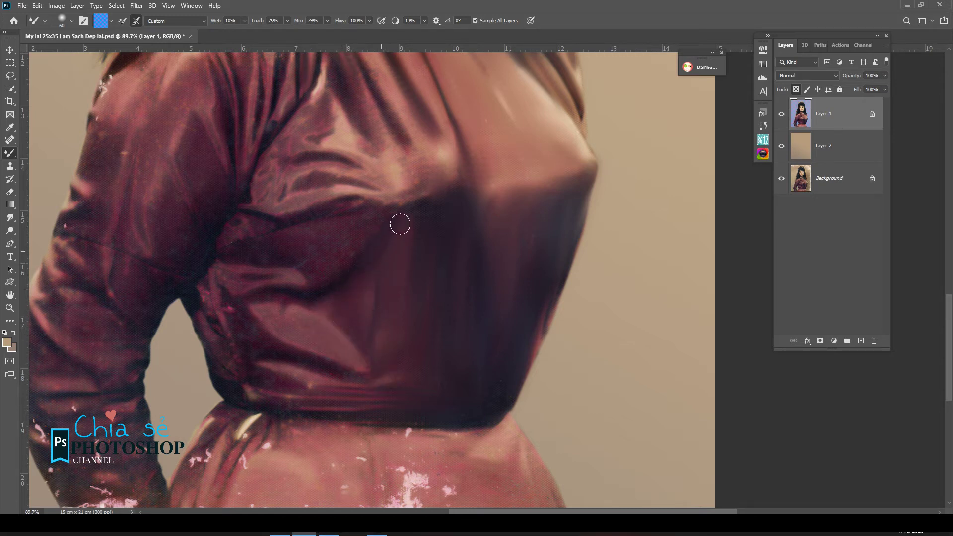
Step: Blend the dress folds running from below the pearl necklace to the centre of the chest
{"action": "scroll", "coordinate": [412, 206], "scroll_direction": "up", "scroll_amount": 2}
{"action": "scroll", "coordinate": [392, 236], "scroll_direction": "up", "scroll_amount": 1}
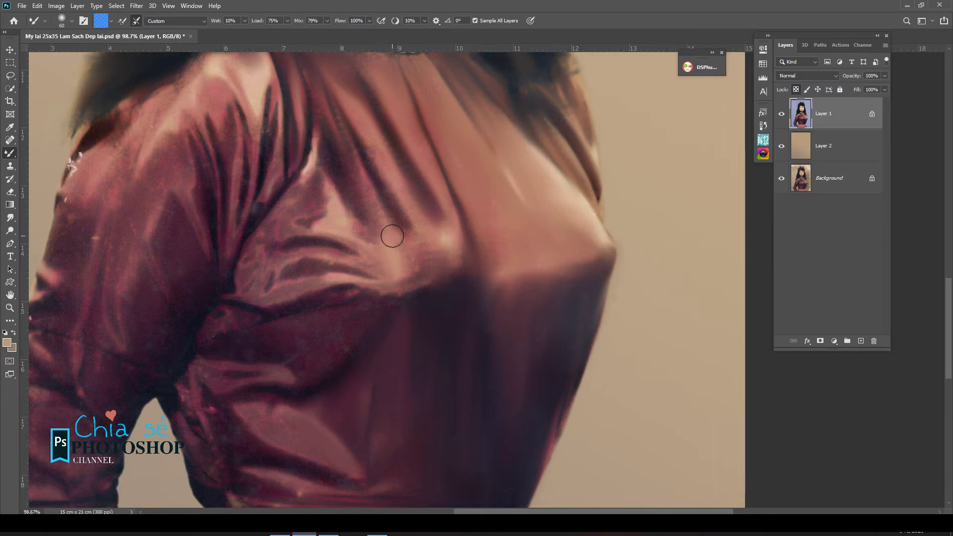
{"action": "left_click_drag", "start_coordinate": [409, 238], "coordinate": [418, 271]}
{"action": "left_click_drag", "start_coordinate": [442, 234], "coordinate": [456, 268]}
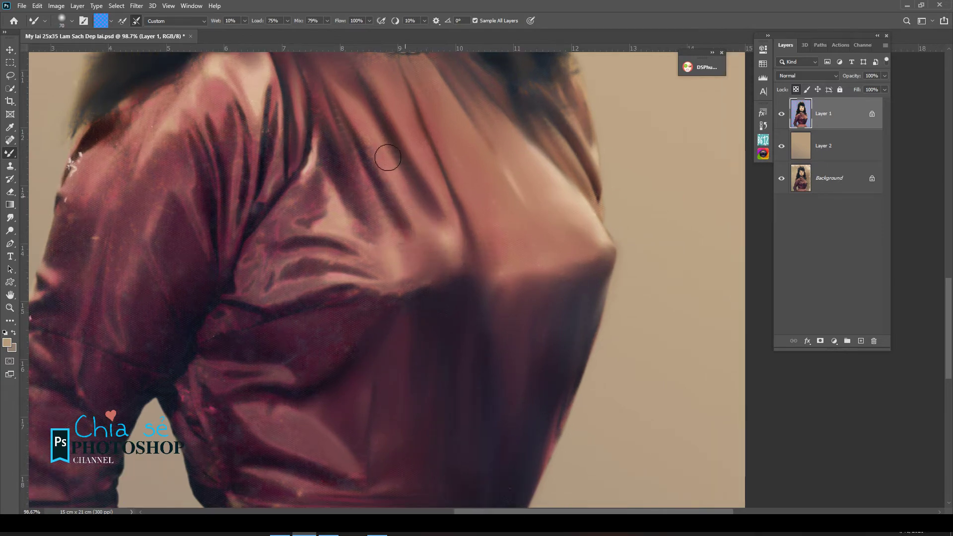
{"action": "mouse_move", "coordinate": [395, 205]}
{"action": "left_mouse_down"}
{"action": "mouse_move", "coordinate": [425, 286]}
{"action": "mouse_move", "coordinate": [383, 213]}
{"action": "mouse_move", "coordinate": [441, 280]}
{"action": "left_mouse_up"}
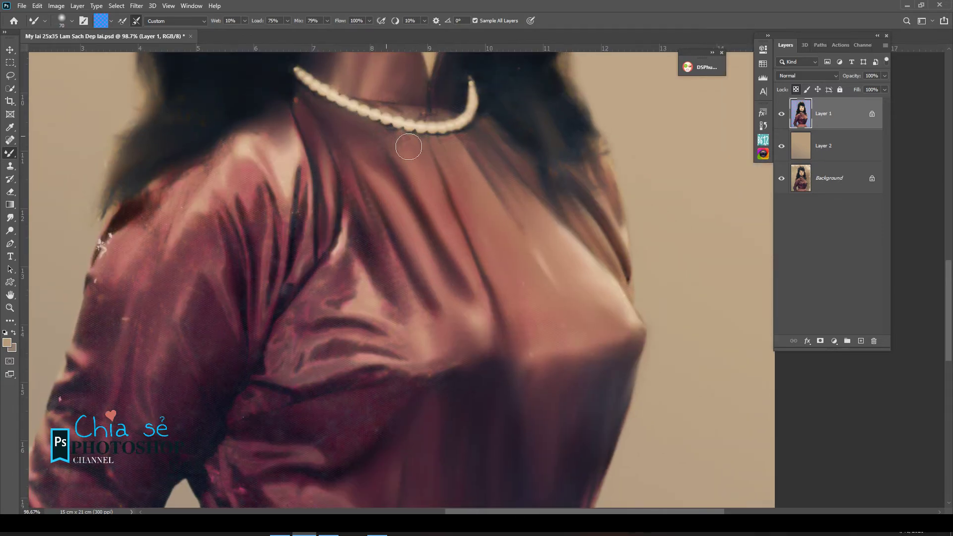
{"action": "mouse_move", "coordinate": [358, 168]}
{"action": "left_mouse_down"}
{"action": "mouse_move", "coordinate": [390, 290]}
{"action": "mouse_move", "coordinate": [367, 228]}
{"action": "mouse_move", "coordinate": [422, 323]}
{"action": "mouse_move", "coordinate": [353, 171]}
{"action": "left_mouse_up"}
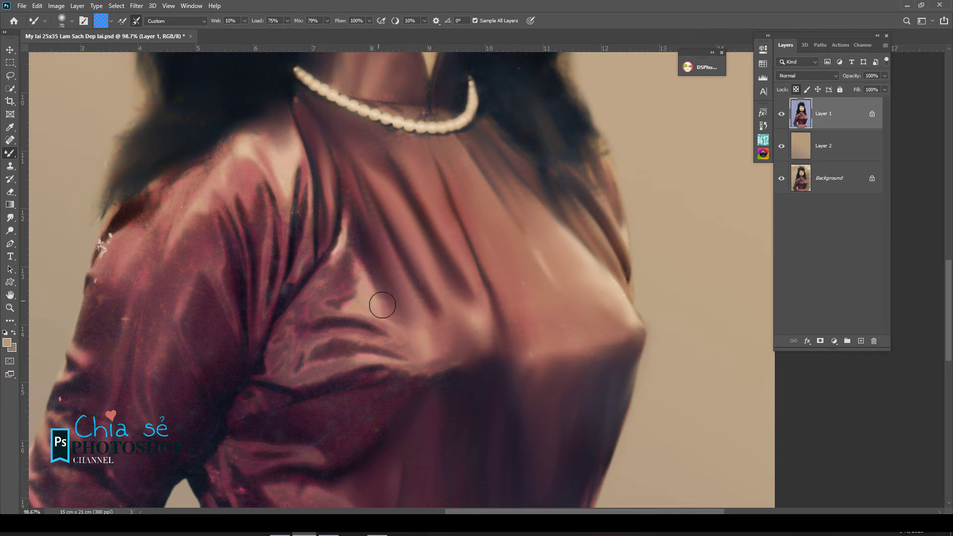
Step: Smooth the light folds and blotchy highlights on the left of the chest
{"action": "mouse_move", "coordinate": [382, 305]}
{"action": "left_mouse_down"}
{"action": "mouse_move", "coordinate": [326, 299]}
{"action": "mouse_move", "coordinate": [354, 302]}
{"action": "mouse_move", "coordinate": [346, 208]}
{"action": "mouse_move", "coordinate": [385, 305]}
{"action": "mouse_move", "coordinate": [372, 238]}
{"action": "left_mouse_up"}
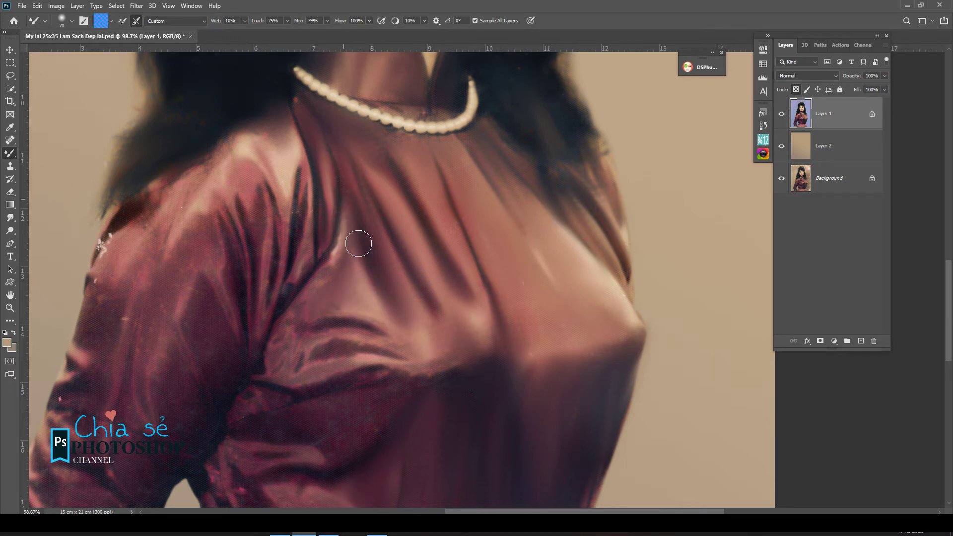
{"action": "mouse_move", "coordinate": [375, 344]}
{"action": "left_mouse_down"}
{"action": "mouse_move", "coordinate": [327, 348]}
{"action": "mouse_move", "coordinate": [416, 367]}
{"action": "mouse_move", "coordinate": [360, 319]}
{"action": "mouse_move", "coordinate": [314, 331]}
{"action": "mouse_move", "coordinate": [332, 338]}
{"action": "mouse_move", "coordinate": [295, 355]}
{"action": "mouse_move", "coordinate": [340, 273]}
{"action": "mouse_move", "coordinate": [331, 268]}
{"action": "mouse_move", "coordinate": [290, 341]}
{"action": "mouse_move", "coordinate": [347, 341]}
{"action": "left_mouse_up"}
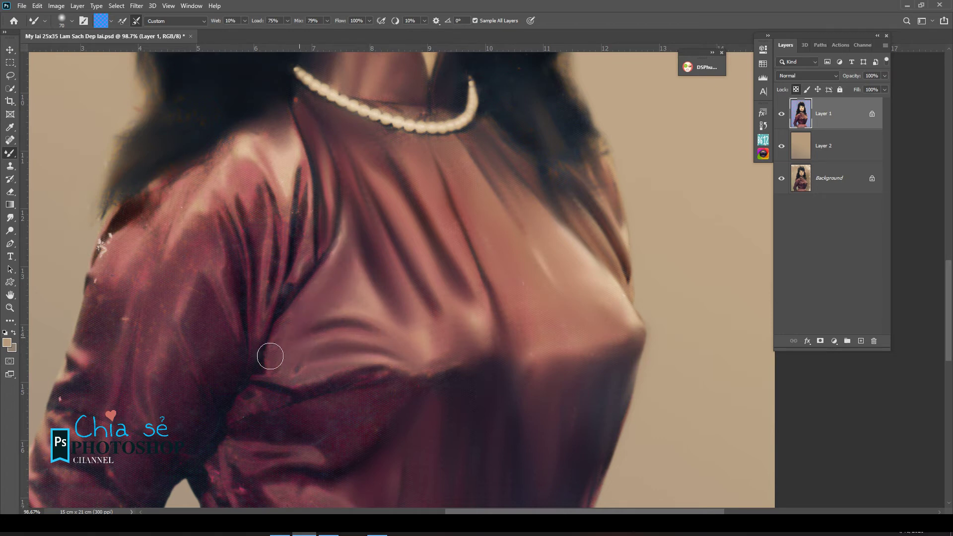
{"action": "mouse_move", "coordinate": [390, 380]}
{"action": "left_mouse_down"}
{"action": "mouse_move", "coordinate": [460, 360]}
{"action": "mouse_move", "coordinate": [375, 393]}
{"action": "mouse_move", "coordinate": [480, 382]}
{"action": "mouse_move", "coordinate": [415, 374]}
{"action": "mouse_move", "coordinate": [440, 304]}
{"action": "left_mouse_up"}
{"action": "left_click_drag", "start_coordinate": [385, 351], "coordinate": [446, 330]}
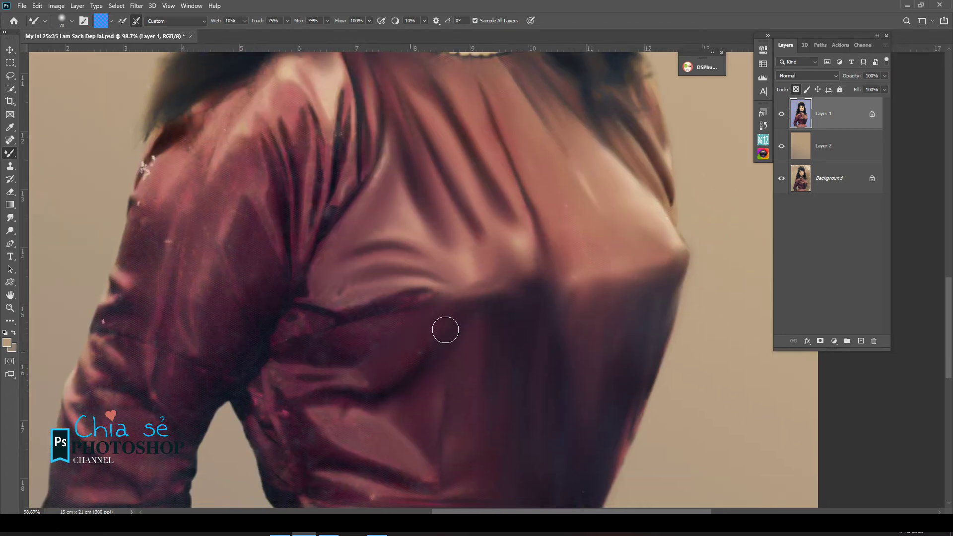
Step: Smooth the dark bodice fabric from the left underarm down to the waist, and the skirt's centre just below it
{"action": "mouse_move", "coordinate": [343, 322]}
{"action": "left_mouse_down"}
{"action": "mouse_move", "coordinate": [376, 274]}
{"action": "mouse_move", "coordinate": [314, 314]}
{"action": "mouse_move", "coordinate": [359, 290]}
{"action": "mouse_move", "coordinate": [315, 308]}
{"action": "mouse_move", "coordinate": [321, 265]}
{"action": "left_mouse_up"}
{"action": "mouse_move", "coordinate": [347, 329]}
{"action": "left_mouse_down"}
{"action": "mouse_move", "coordinate": [303, 316]}
{"action": "mouse_move", "coordinate": [336, 287]}
{"action": "mouse_move", "coordinate": [319, 282]}
{"action": "mouse_move", "coordinate": [301, 316]}
{"action": "mouse_move", "coordinate": [381, 322]}
{"action": "mouse_move", "coordinate": [372, 359]}
{"action": "mouse_move", "coordinate": [283, 349]}
{"action": "mouse_move", "coordinate": [432, 320]}
{"action": "mouse_move", "coordinate": [404, 283]}
{"action": "mouse_move", "coordinate": [372, 304]}
{"action": "mouse_move", "coordinate": [371, 330]}
{"action": "left_mouse_up"}
{"action": "scroll", "coordinate": [417, 303], "scroll_direction": "down", "scroll_amount": 3}
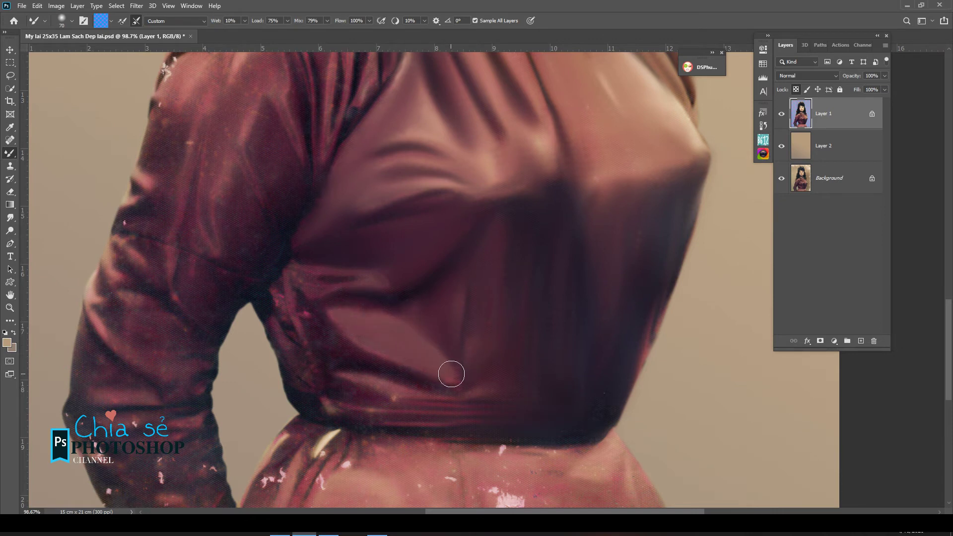
{"action": "mouse_move", "coordinate": [452, 374]}
{"action": "left_mouse_down"}
{"action": "mouse_move", "coordinate": [372, 373]}
{"action": "mouse_move", "coordinate": [400, 409]}
{"action": "mouse_move", "coordinate": [334, 397]}
{"action": "mouse_move", "coordinate": [393, 408]}
{"action": "mouse_move", "coordinate": [404, 434]}
{"action": "mouse_move", "coordinate": [434, 434]}
{"action": "mouse_move", "coordinate": [364, 420]}
{"action": "mouse_move", "coordinate": [327, 442]}
{"action": "left_mouse_up"}
{"action": "left_click_drag", "start_coordinate": [350, 385], "coordinate": [325, 288]}
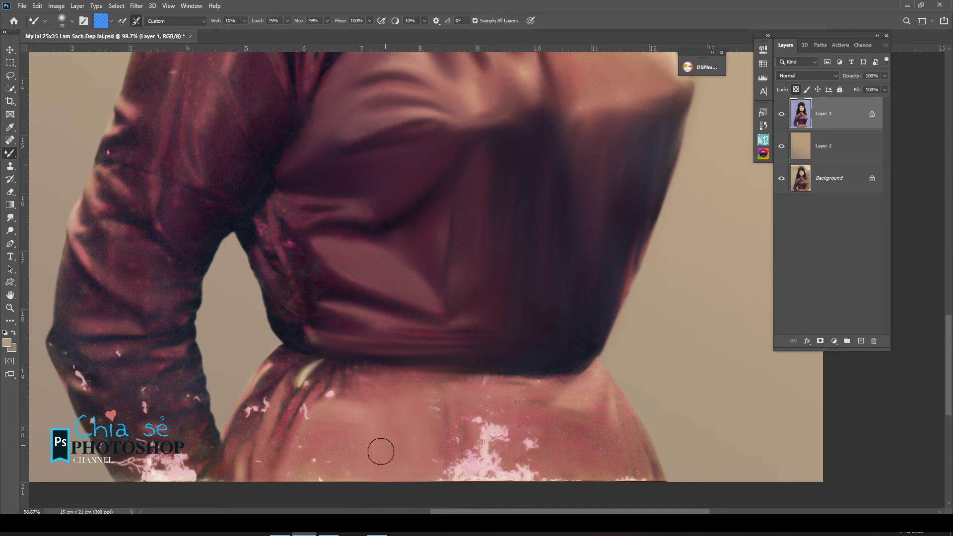
{"action": "mouse_move", "coordinate": [358, 428]}
{"action": "left_mouse_down"}
{"action": "mouse_move", "coordinate": [418, 404]}
{"action": "mouse_move", "coordinate": [394, 378]}
{"action": "mouse_move", "coordinate": [420, 388]}
{"action": "left_mouse_up"}
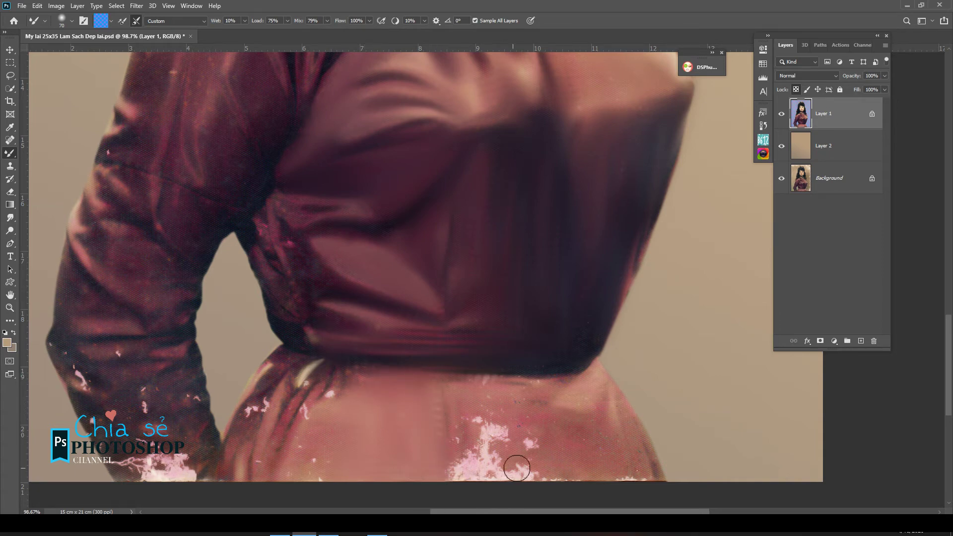
Step: Clone clean fabric at 100% opacity over the large white damage patch in the middle of the skirt
{"action": "key", "text": "s"}
{"action": "scroll", "coordinate": [528, 438], "scroll_direction": "up", "scroll_amount": 3}
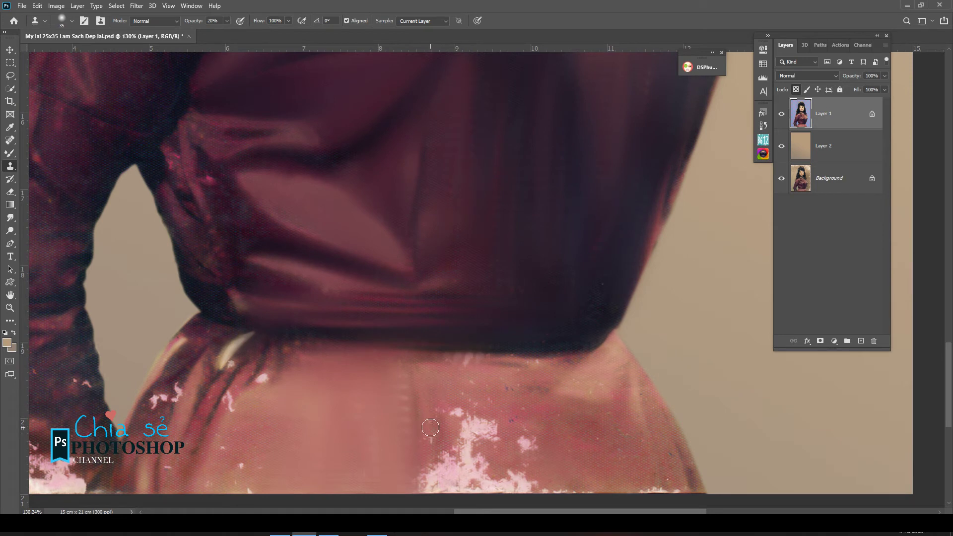
{"action": "key", "text": "bracketright"}
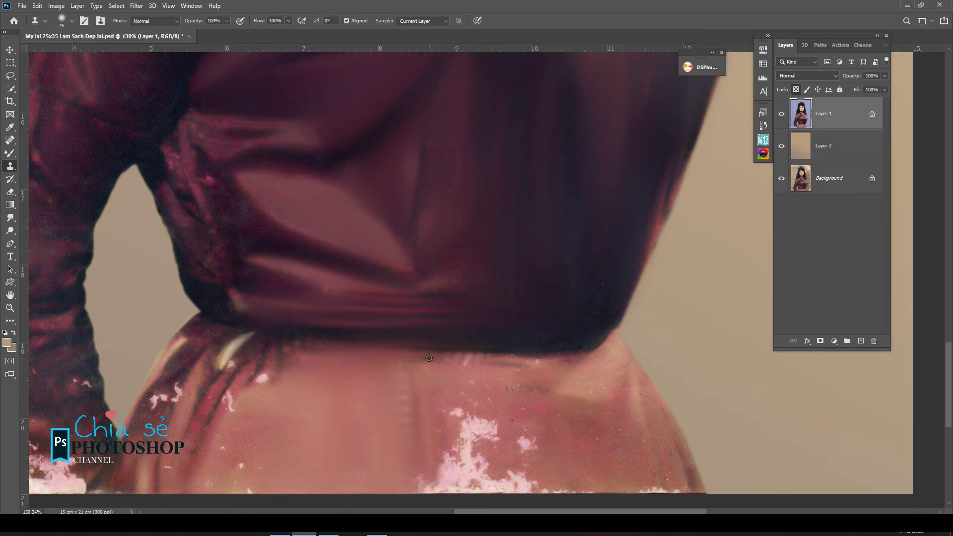
{"action": "left_click", "coordinate": [429, 358], "text": "alt"}
{"action": "left_click", "coordinate": [448, 394], "text": "alt"}
{"action": "left_click_drag", "start_coordinate": [456, 411], "coordinate": [448, 487]}
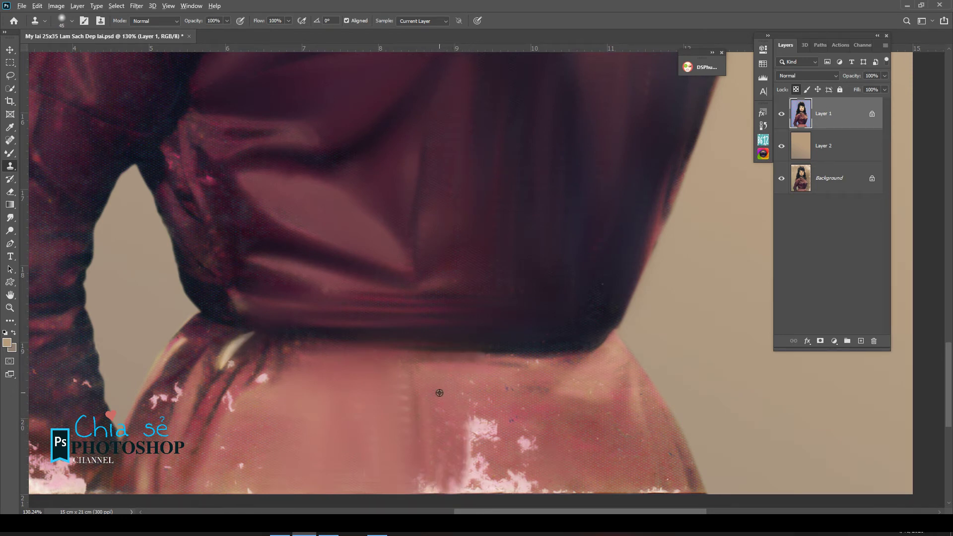
{"action": "left_click", "coordinate": [440, 394], "text": "alt"}
{"action": "left_click_drag", "start_coordinate": [435, 453], "coordinate": [434, 477]}
{"action": "left_click", "coordinate": [452, 397], "text": "alt"}
{"action": "mouse_move", "coordinate": [472, 428]}
{"action": "left_mouse_down"}
{"action": "mouse_move", "coordinate": [470, 490]}
{"action": "mouse_move", "coordinate": [489, 464]}
{"action": "mouse_move", "coordinate": [491, 487]}
{"action": "left_mouse_up"}
Step: Clone clean fabric over the remaining white spots on the right of the skirt and along its lower edge
{"action": "left_click", "coordinate": [468, 400], "text": "alt"}
{"action": "left_click", "coordinate": [500, 427], "text": "alt"}
{"action": "mouse_move", "coordinate": [523, 427]}
{"action": "left_mouse_down"}
{"action": "mouse_move", "coordinate": [524, 454]}
{"action": "mouse_move", "coordinate": [509, 485]}
{"action": "mouse_move", "coordinate": [537, 485]}
{"action": "mouse_move", "coordinate": [506, 495]}
{"action": "mouse_move", "coordinate": [597, 498]}
{"action": "left_mouse_up"}
{"action": "left_click", "coordinate": [642, 473], "text": "alt"}
{"action": "left_click_drag", "start_coordinate": [672, 493], "coordinate": [639, 492]}
Step: Clone over the white flecks among the folds on the left side of the skirt
{"action": "left_click", "coordinate": [165, 419], "text": "alt"}
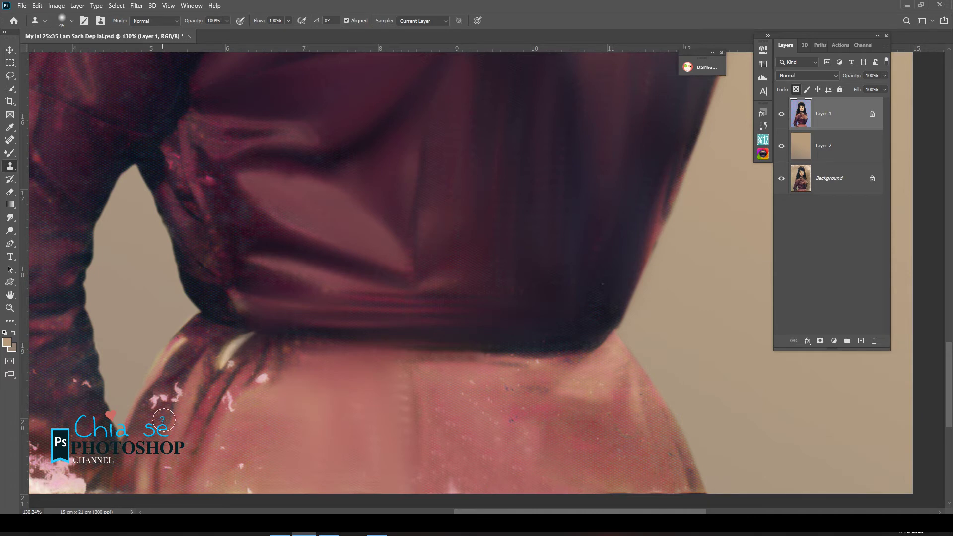
{"action": "left_click_drag", "start_coordinate": [177, 392], "coordinate": [155, 399]}
{"action": "left_click", "coordinate": [171, 373], "text": "alt"}
{"action": "left_click", "coordinate": [256, 391], "text": "alt"}
{"action": "mouse_move", "coordinate": [262, 380]}
{"action": "left_mouse_down"}
{"action": "mouse_move", "coordinate": [227, 399]}
{"action": "mouse_move", "coordinate": [230, 368]}
{"action": "left_mouse_up"}
{"action": "left_click", "coordinate": [237, 385], "text": "alt"}
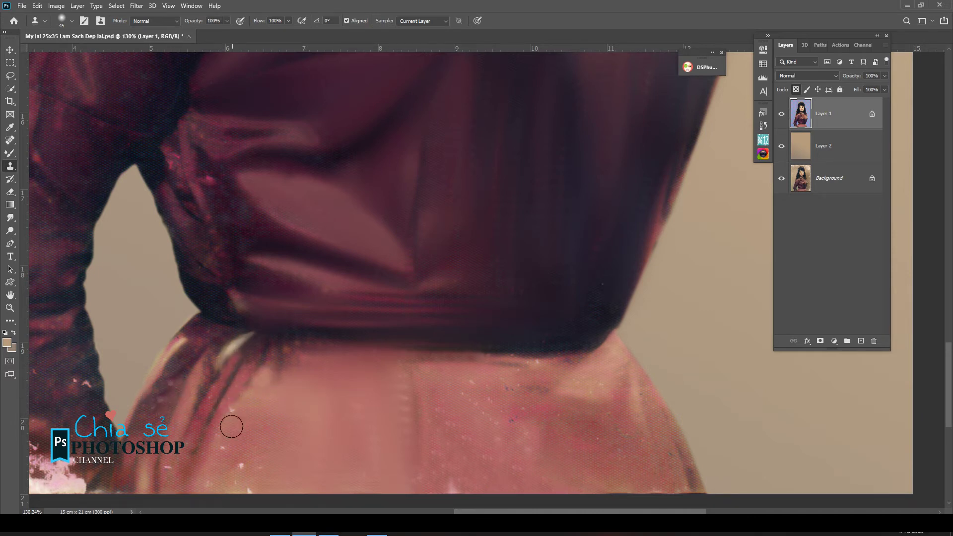
{"action": "left_click_drag", "start_coordinate": [239, 469], "coordinate": [247, 491]}
Step: Clone dark fabric over the white damage patches on the lower left sleeve
{"action": "left_click_drag", "start_coordinate": [169, 473], "coordinate": [277, 464]}
{"action": "mouse_move", "coordinate": [63, 330]}
{"action": "left_mouse_down"}
{"action": "mouse_move", "coordinate": [44, 350]}
{"action": "mouse_move", "coordinate": [39, 343]}
{"action": "left_mouse_up"}
{"action": "left_click", "coordinate": [132, 393], "text": "alt"}
{"action": "mouse_move", "coordinate": [149, 445]}
{"action": "left_mouse_down"}
{"action": "mouse_move", "coordinate": [154, 460]}
{"action": "mouse_move", "coordinate": [123, 485]}
{"action": "left_mouse_up"}
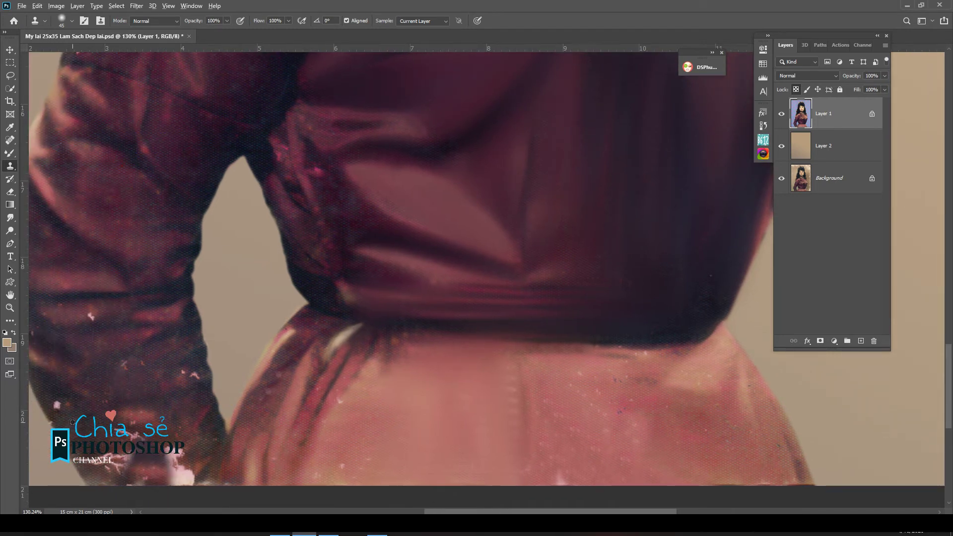
{"action": "left_click_drag", "start_coordinate": [88, 445], "coordinate": [123, 463]}
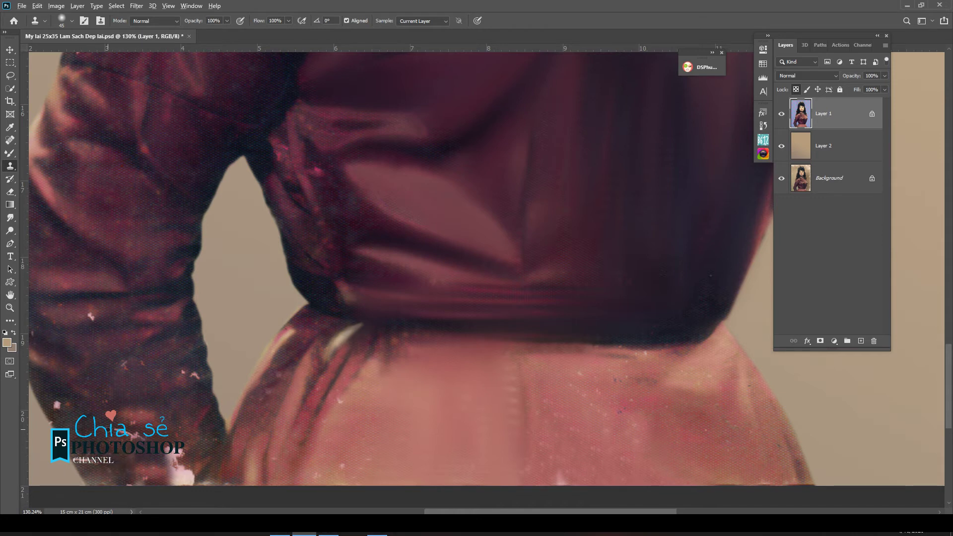
{"action": "left_click", "coordinate": [190, 428], "text": "alt"}
{"action": "mouse_move", "coordinate": [181, 455]}
{"action": "left_mouse_down"}
{"action": "mouse_move", "coordinate": [165, 491]}
{"action": "mouse_move", "coordinate": [204, 483]}
{"action": "left_mouse_up"}
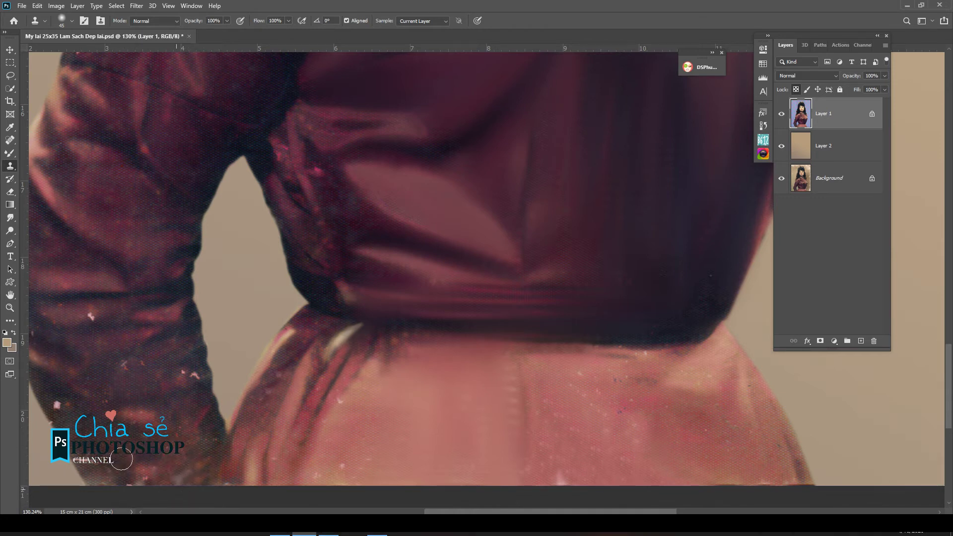
{"action": "left_click", "coordinate": [59, 403]}
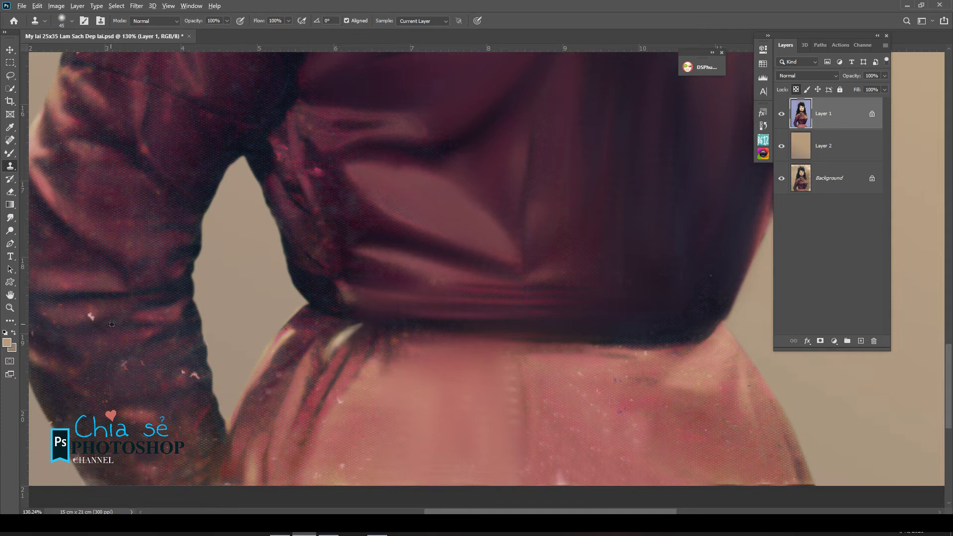
{"action": "left_click", "coordinate": [87, 316]}
Step: Smooth the whole skirt below the waist with the Mixer Brush, including the folds on its left
{"action": "key", "text": "b"}
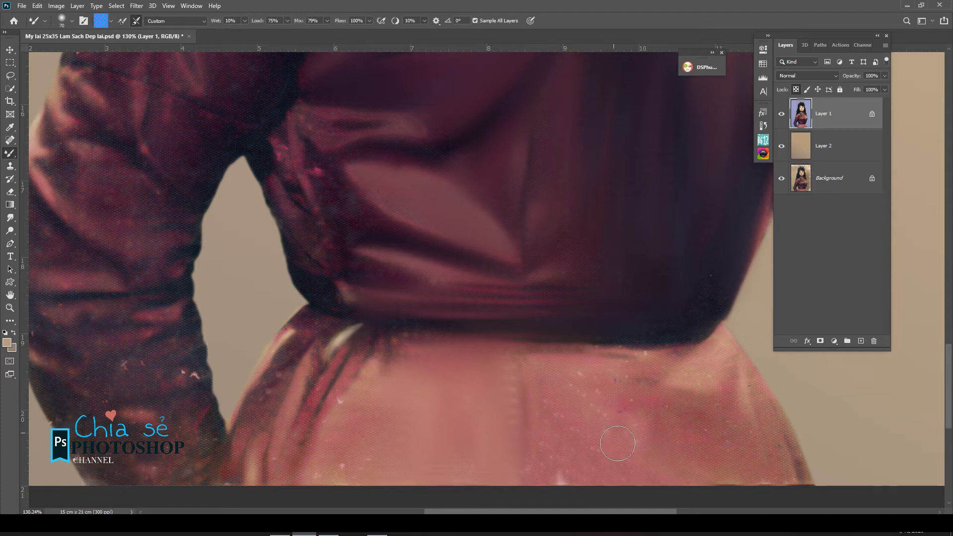
{"action": "mouse_move", "coordinate": [627, 370]}
{"action": "left_mouse_down"}
{"action": "mouse_move", "coordinate": [577, 370]}
{"action": "mouse_move", "coordinate": [551, 485]}
{"action": "mouse_move", "coordinate": [508, 354]}
{"action": "mouse_move", "coordinate": [523, 378]}
{"action": "mouse_move", "coordinate": [527, 355]}
{"action": "mouse_move", "coordinate": [619, 494]}
{"action": "mouse_move", "coordinate": [633, 467]}
{"action": "mouse_move", "coordinate": [783, 464]}
{"action": "mouse_move", "coordinate": [738, 393]}
{"action": "mouse_move", "coordinate": [713, 453]}
{"action": "mouse_move", "coordinate": [731, 364]}
{"action": "mouse_move", "coordinate": [761, 497]}
{"action": "left_mouse_up"}
{"action": "mouse_move", "coordinate": [420, 402]}
{"action": "left_mouse_down"}
{"action": "mouse_move", "coordinate": [348, 468]}
{"action": "mouse_move", "coordinate": [318, 457]}
{"action": "mouse_move", "coordinate": [361, 385]}
{"action": "mouse_move", "coordinate": [330, 340]}
{"action": "mouse_move", "coordinate": [253, 491]}
{"action": "mouse_move", "coordinate": [325, 386]}
{"action": "mouse_move", "coordinate": [313, 367]}
{"action": "mouse_move", "coordinate": [320, 319]}
{"action": "mouse_move", "coordinate": [256, 408]}
{"action": "mouse_move", "coordinate": [322, 285]}
{"action": "left_mouse_up"}
Step: Blend the speckled red fabric along the left side edge of the bodice with a size 50 brush
{"action": "key", "text": "bracketleft"}
{"action": "key", "text": "bracketleft"}
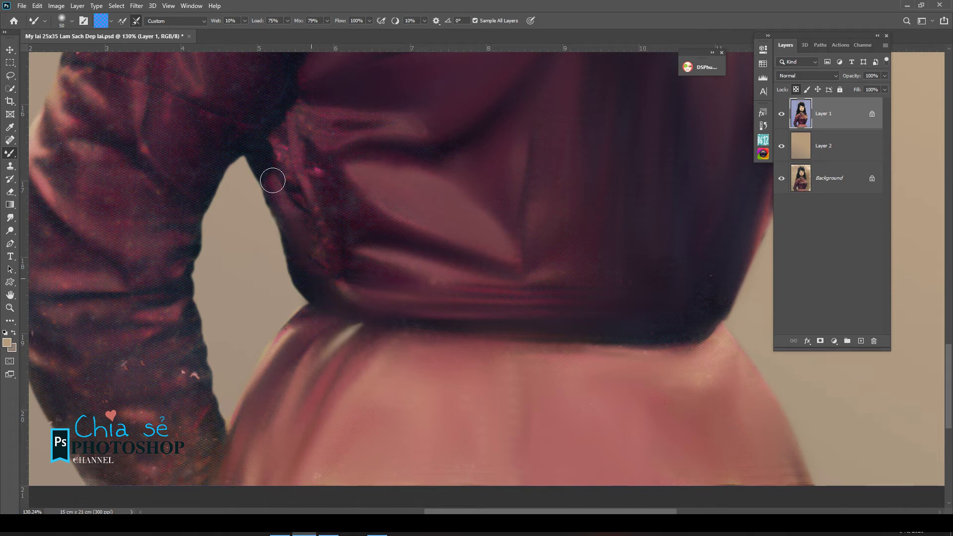
{"action": "mouse_move", "coordinate": [273, 181]}
{"action": "left_mouse_down"}
{"action": "mouse_move", "coordinate": [307, 328]}
{"action": "mouse_move", "coordinate": [342, 378]}
{"action": "mouse_move", "coordinate": [351, 304]}
{"action": "mouse_move", "coordinate": [357, 317]}
{"action": "left_mouse_up"}
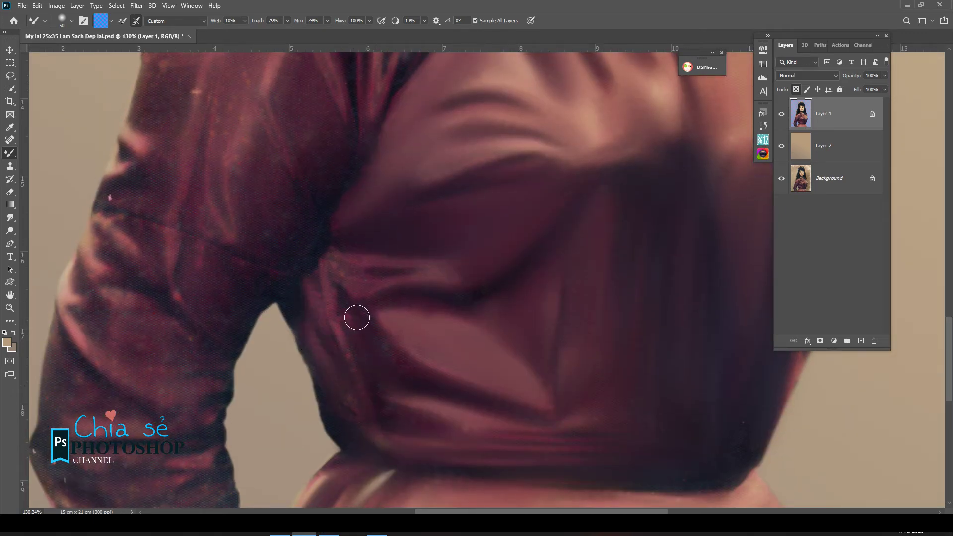
Step: Smooth the lower left sleeve from its end up to the elbow, blending away the remaining white specks
{"action": "scroll", "coordinate": [338, 298], "scroll_direction": "down", "scroll_amount": 3}
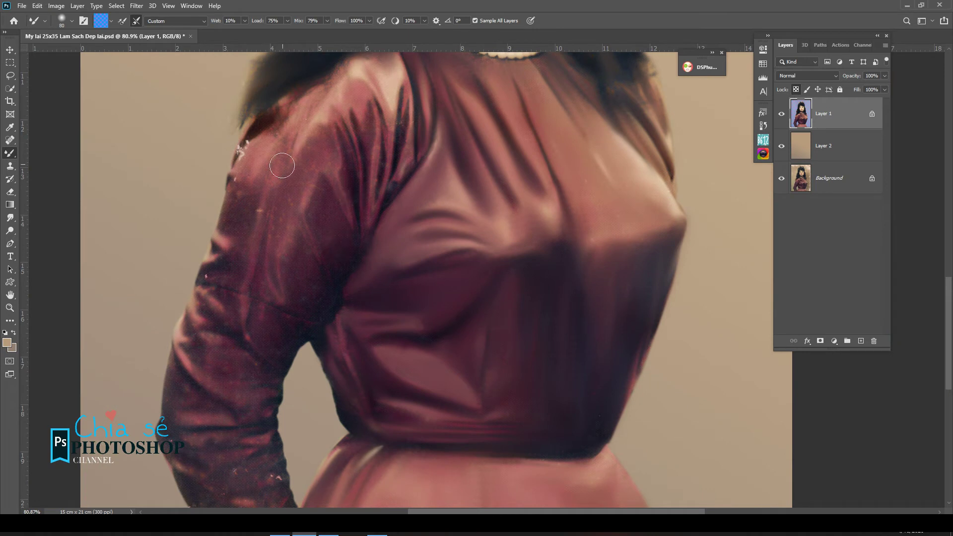
{"action": "scroll", "coordinate": [305, 362], "scroll_direction": "up", "scroll_amount": 2}
{"action": "scroll", "coordinate": [318, 398], "scroll_direction": "up", "scroll_amount": 2}
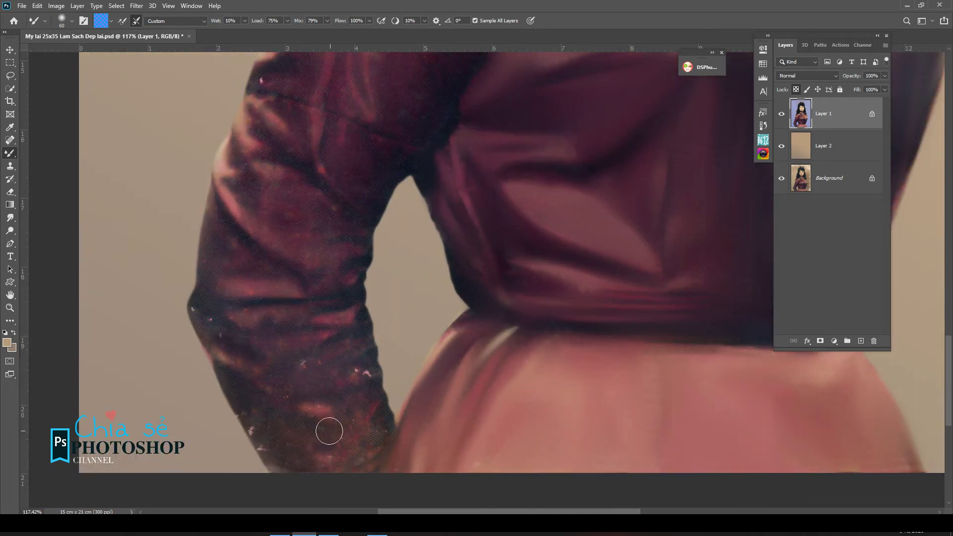
{"action": "mouse_move", "coordinate": [376, 418]}
{"action": "left_mouse_down"}
{"action": "mouse_move", "coordinate": [372, 470]}
{"action": "mouse_move", "coordinate": [259, 440]}
{"action": "mouse_move", "coordinate": [231, 397]}
{"action": "mouse_move", "coordinate": [292, 403]}
{"action": "mouse_move", "coordinate": [245, 385]}
{"action": "mouse_move", "coordinate": [273, 364]}
{"action": "mouse_move", "coordinate": [370, 362]}
{"action": "mouse_move", "coordinate": [362, 341]}
{"action": "left_mouse_up"}
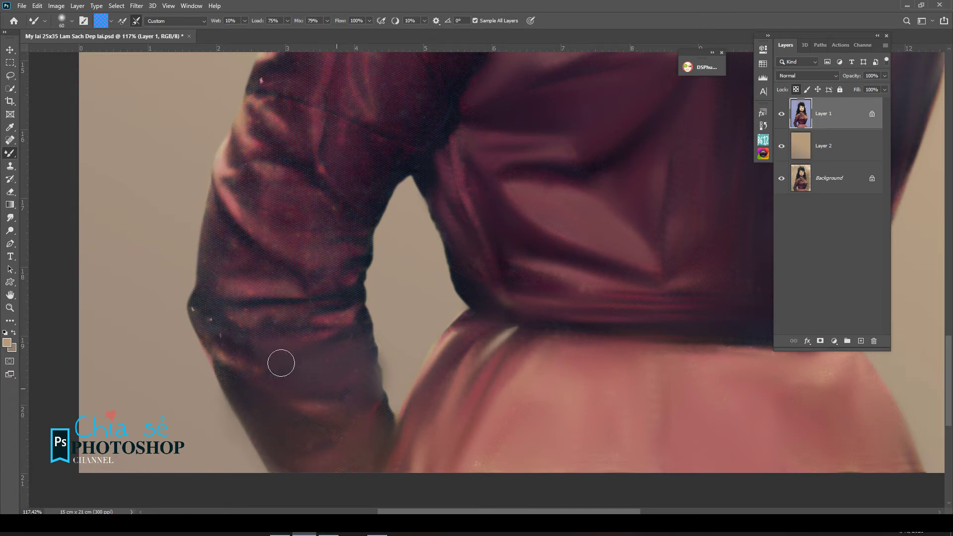
{"action": "mouse_move", "coordinate": [215, 318]}
{"action": "left_mouse_down"}
{"action": "mouse_move", "coordinate": [202, 300]}
{"action": "mouse_move", "coordinate": [329, 321]}
{"action": "left_mouse_up"}
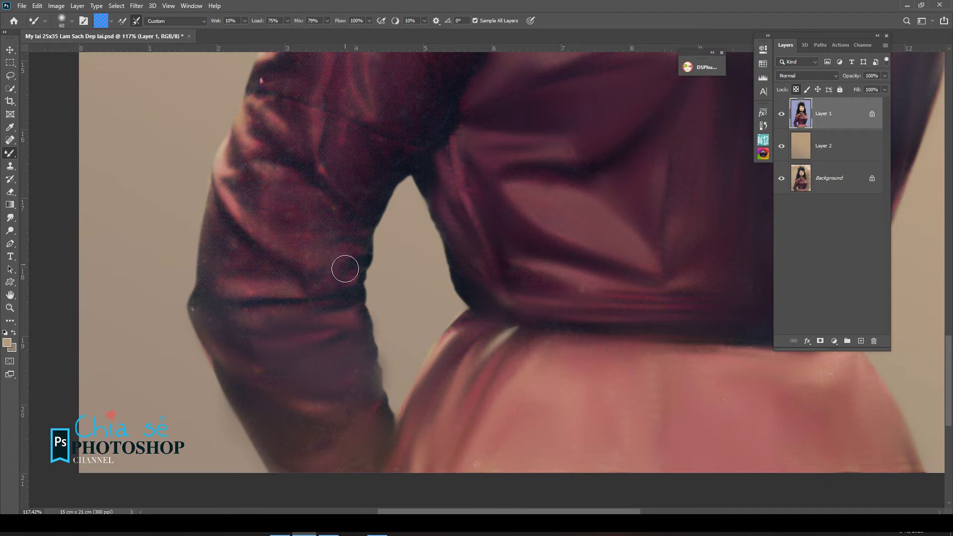
{"action": "left_click_drag", "start_coordinate": [251, 268], "coordinate": [246, 364]}
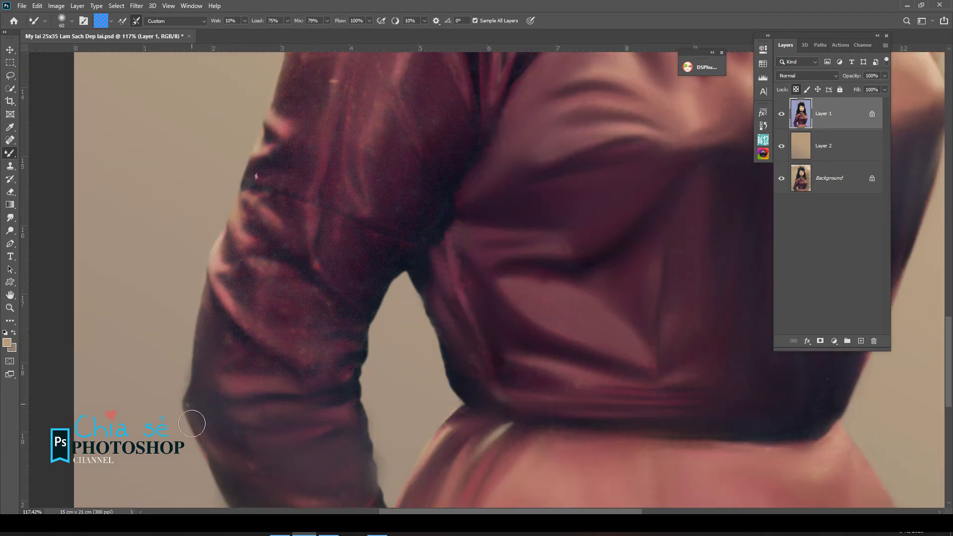
{"action": "left_click_drag", "start_coordinate": [196, 432], "coordinate": [217, 439]}
Step: Undo the stray stroke at the inner elbow and smooth the outer sleeve fabric above the elbow
{"action": "left_click_drag", "start_coordinate": [365, 382], "coordinate": [359, 359]}
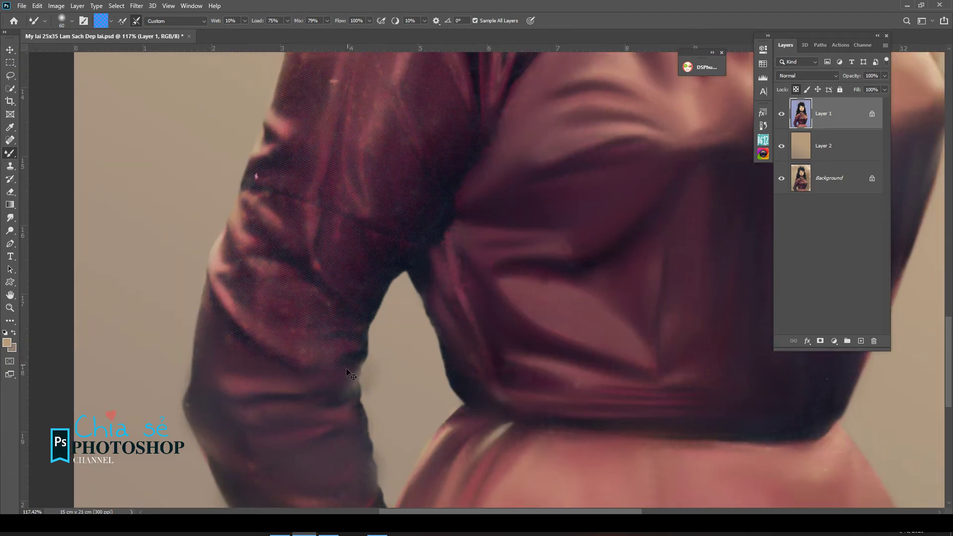
{"action": "key", "text": "ctrl+z"}
{"action": "left_click_drag", "start_coordinate": [221, 351], "coordinate": [253, 360]}
{"action": "left_click_drag", "start_coordinate": [245, 305], "coordinate": [236, 303]}
{"action": "left_click_drag", "start_coordinate": [213, 337], "coordinate": [210, 286]}
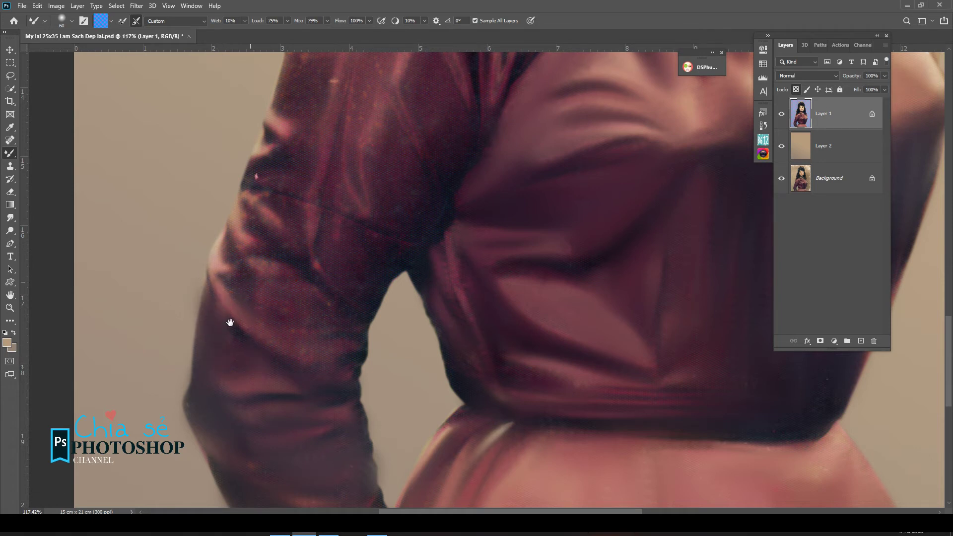
Step: Smooth the middle of the left sleeve and blend away the seam crossing toward the underarm
{"action": "left_click_drag", "start_coordinate": [230, 323], "coordinate": [194, 401]}
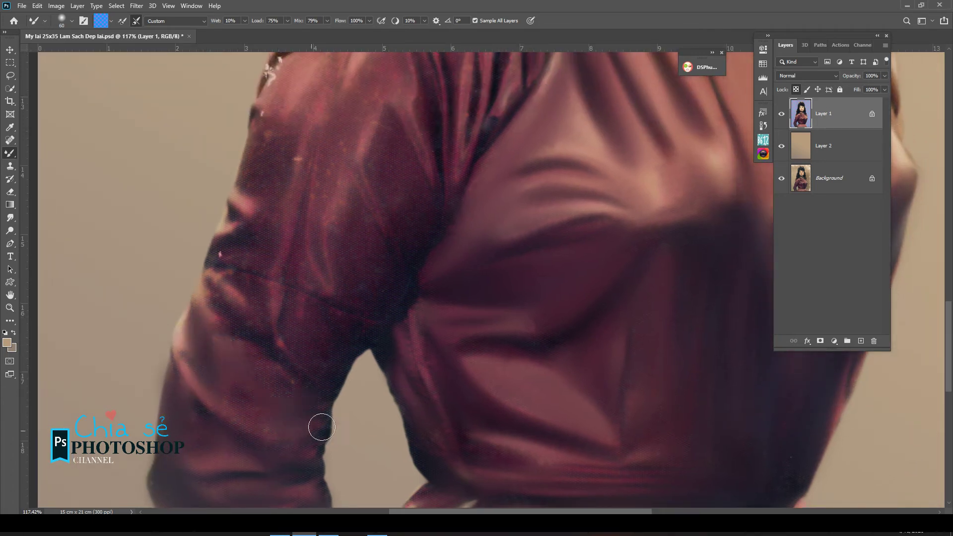
{"action": "left_click_drag", "start_coordinate": [228, 315], "coordinate": [217, 290]}
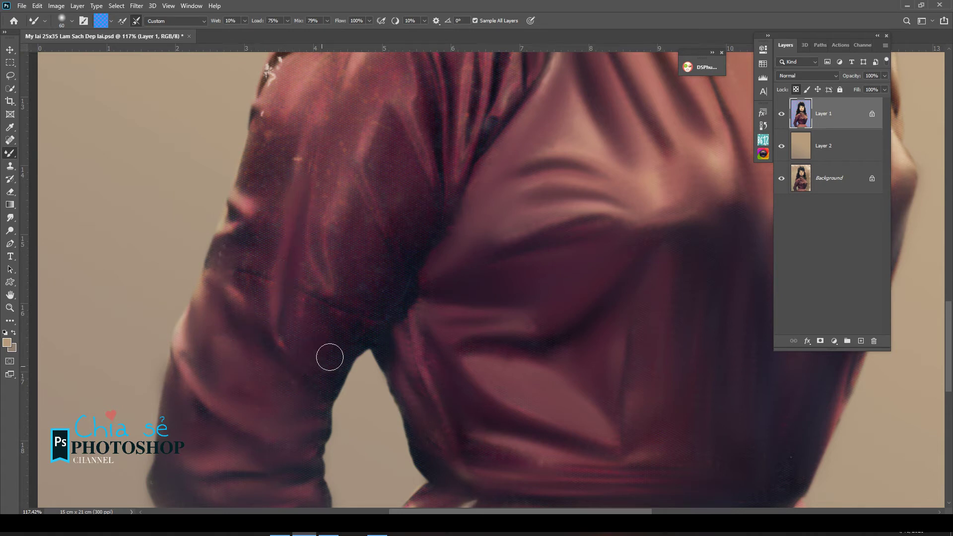
{"action": "scroll", "coordinate": [386, 258], "scroll_direction": "up", "scroll_amount": 2}
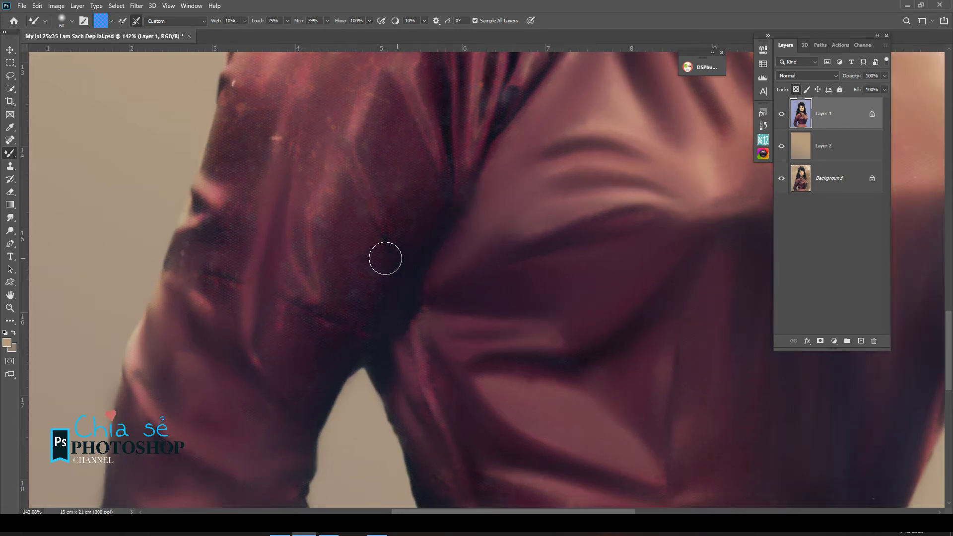
{"action": "mouse_move", "coordinate": [290, 304]}
{"action": "left_mouse_down"}
{"action": "mouse_move", "coordinate": [372, 332]}
{"action": "mouse_move", "coordinate": [353, 360]}
{"action": "mouse_move", "coordinate": [202, 283]}
{"action": "mouse_move", "coordinate": [238, 183]}
{"action": "mouse_move", "coordinate": [207, 317]}
{"action": "mouse_move", "coordinate": [277, 334]}
{"action": "mouse_move", "coordinate": [323, 389]}
{"action": "mouse_move", "coordinate": [233, 406]}
{"action": "left_mouse_up"}
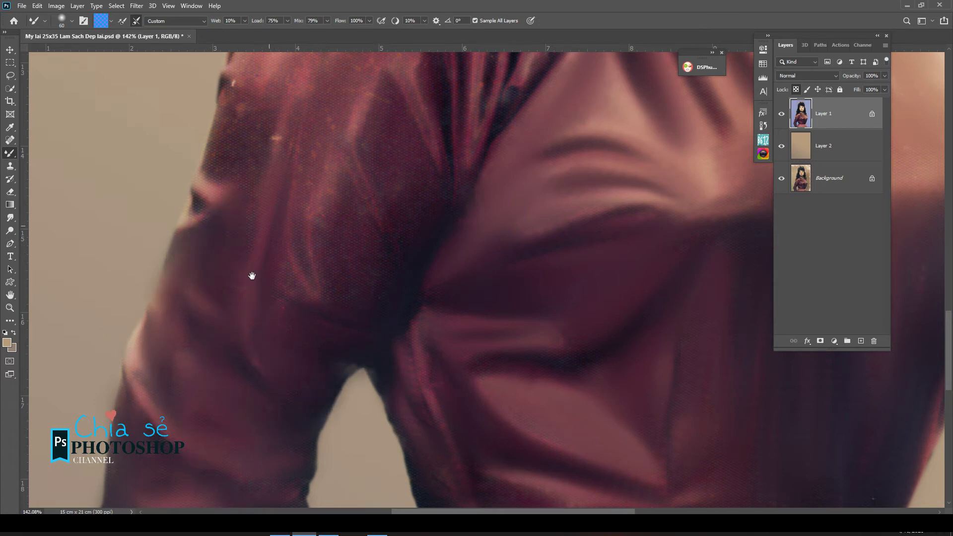
Step: Smooth the upper left sleeve and shoulder folds, blending away the white flecks at the outer edge
{"action": "left_click_drag", "start_coordinate": [251, 276], "coordinate": [204, 391]}
{"action": "mouse_move", "coordinate": [231, 264]}
{"action": "left_mouse_down"}
{"action": "mouse_move", "coordinate": [196, 259]}
{"action": "mouse_move", "coordinate": [168, 305]}
{"action": "left_mouse_up"}
{"action": "mouse_move", "coordinate": [239, 211]}
{"action": "left_mouse_down"}
{"action": "mouse_move", "coordinate": [206, 351]}
{"action": "mouse_move", "coordinate": [215, 327]}
{"action": "mouse_move", "coordinate": [172, 292]}
{"action": "mouse_move", "coordinate": [210, 214]}
{"action": "mouse_move", "coordinate": [245, 219]}
{"action": "mouse_move", "coordinate": [344, 143]}
{"action": "mouse_move", "coordinate": [234, 202]}
{"action": "mouse_move", "coordinate": [368, 128]}
{"action": "mouse_move", "coordinate": [251, 343]}
{"action": "mouse_move", "coordinate": [238, 241]}
{"action": "mouse_move", "coordinate": [227, 320]}
{"action": "mouse_move", "coordinate": [227, 311]}
{"action": "left_mouse_up"}
{"action": "mouse_move", "coordinate": [258, 340]}
{"action": "left_mouse_down"}
{"action": "mouse_move", "coordinate": [244, 275]}
{"action": "mouse_move", "coordinate": [210, 362]}
{"action": "mouse_move", "coordinate": [259, 339]}
{"action": "mouse_move", "coordinate": [314, 279]}
{"action": "mouse_move", "coordinate": [325, 319]}
{"action": "mouse_move", "coordinate": [362, 319]}
{"action": "mouse_move", "coordinate": [321, 206]}
{"action": "mouse_move", "coordinate": [375, 145]}
{"action": "mouse_move", "coordinate": [372, 151]}
{"action": "mouse_move", "coordinate": [409, 144]}
{"action": "mouse_move", "coordinate": [416, 194]}
{"action": "mouse_move", "coordinate": [462, 89]}
{"action": "mouse_move", "coordinate": [486, 186]}
{"action": "left_mouse_up"}
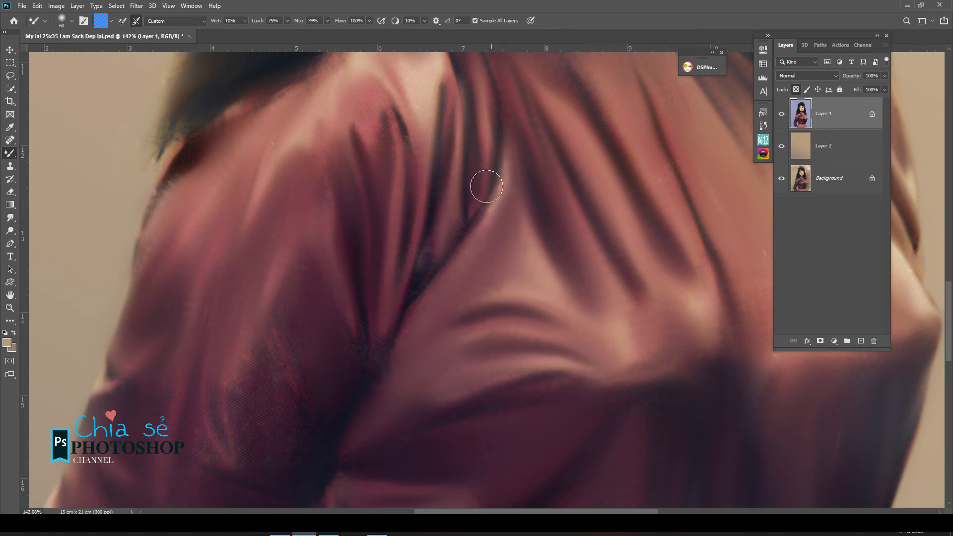
{"action": "left_click_drag", "start_coordinate": [286, 346], "coordinate": [314, 239]}
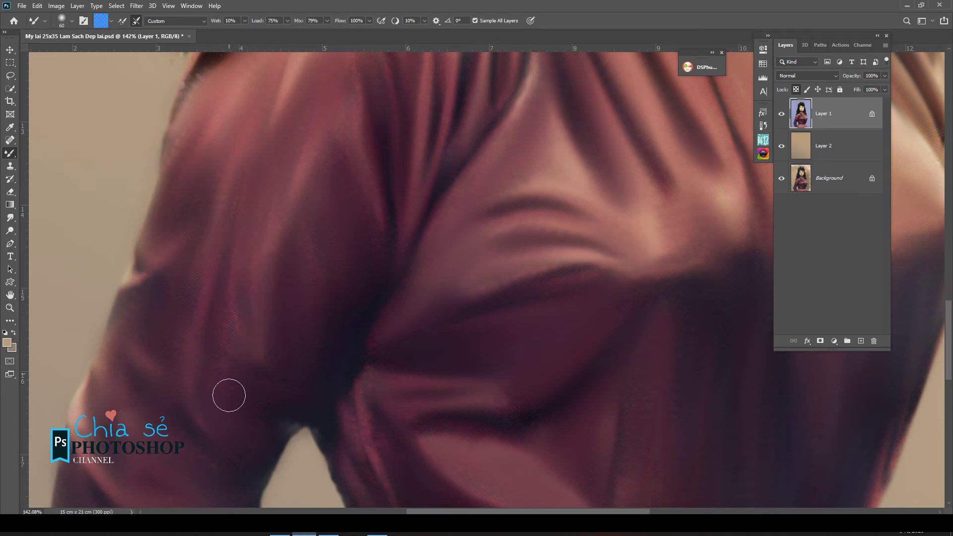
Step: Inspect the smoothed sleeve, bodice, neckline, face and hair up close for remaining flaws
{"action": "scroll", "coordinate": [301, 308], "scroll_direction": "down", "scroll_amount": 2}
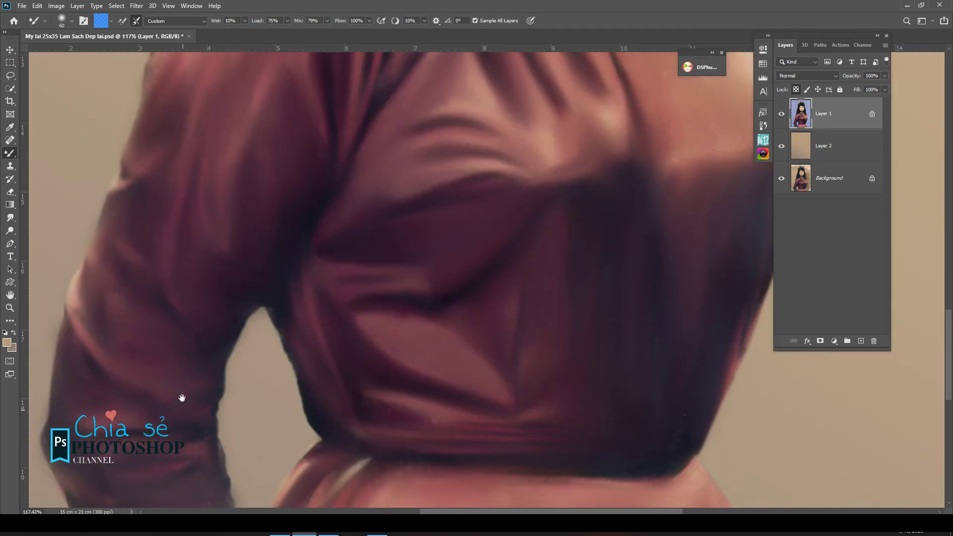
{"action": "left_click_drag", "start_coordinate": [181, 459], "coordinate": [220, 338]}
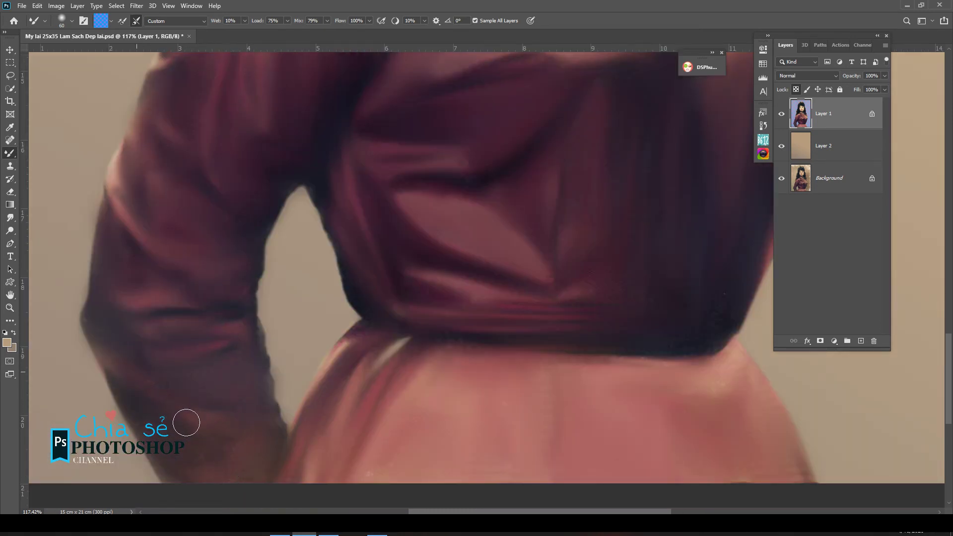
{"action": "left_click_drag", "start_coordinate": [253, 275], "coordinate": [128, 392]}
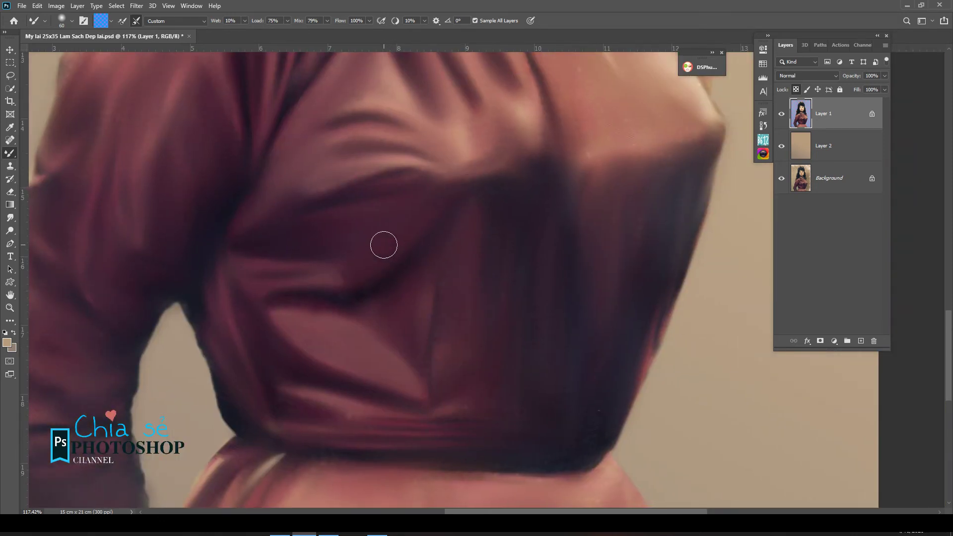
{"action": "scroll", "coordinate": [382, 304], "scroll_direction": "up", "scroll_amount": 1}
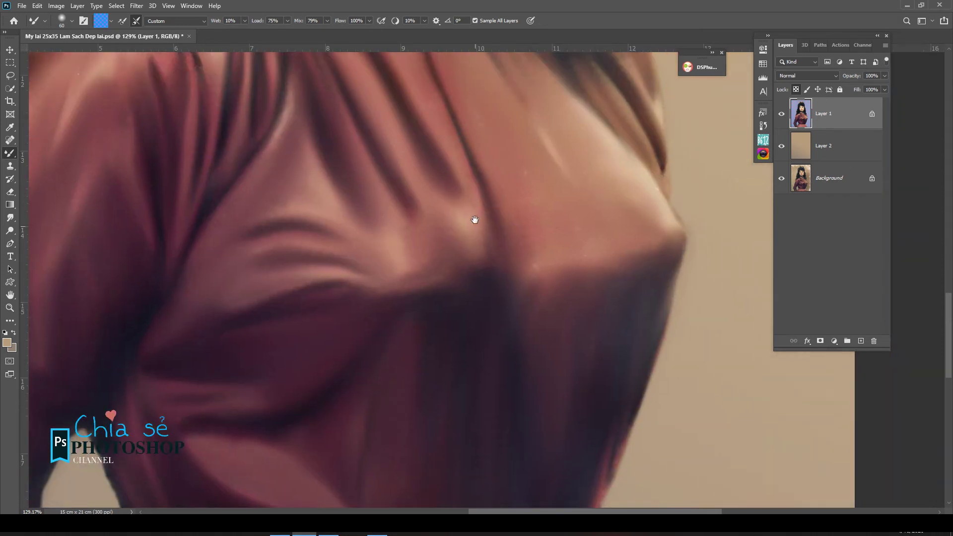
{"action": "left_click_drag", "start_coordinate": [530, 189], "coordinate": [446, 312]}
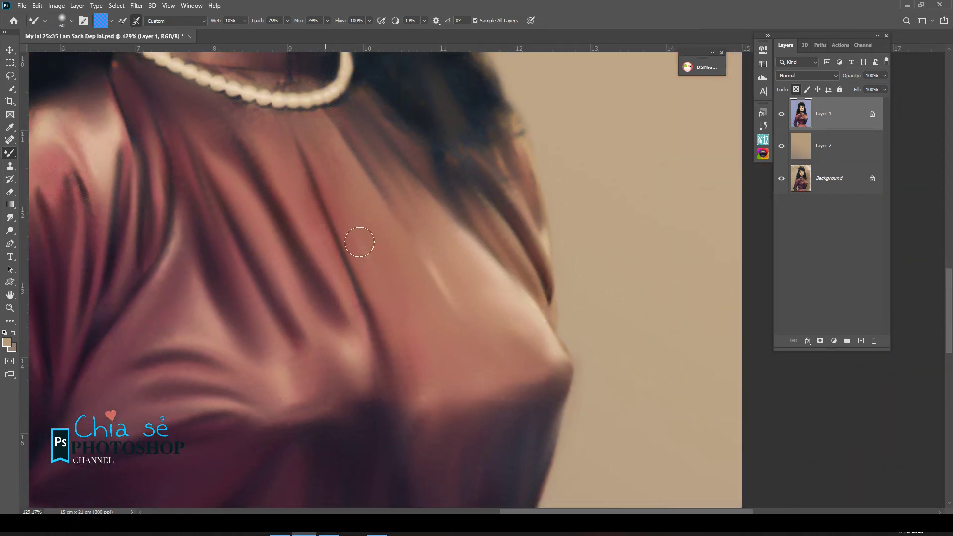
{"action": "left_click_drag", "start_coordinate": [422, 248], "coordinate": [412, 343]}
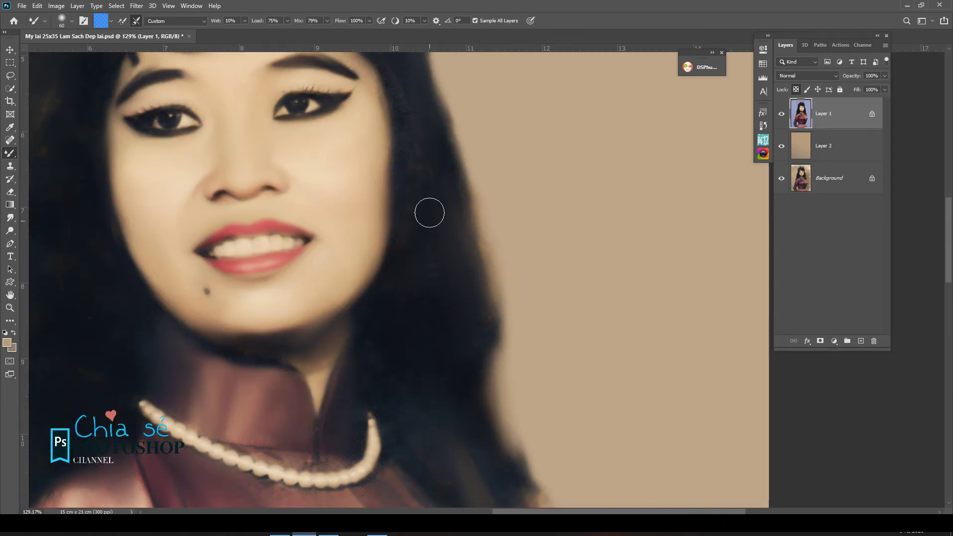
{"action": "left_click_drag", "start_coordinate": [418, 91], "coordinate": [451, 260]}
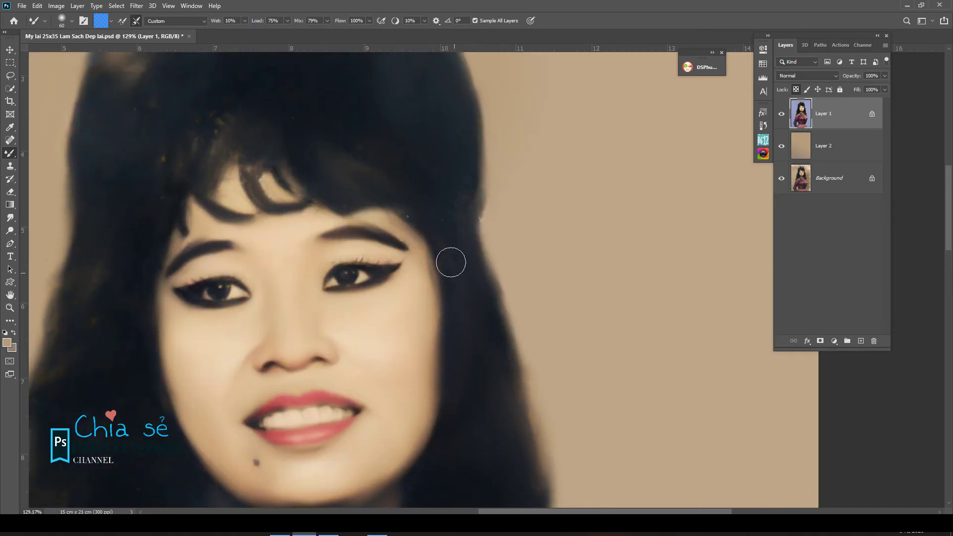
{"action": "left_click_drag", "start_coordinate": [354, 152], "coordinate": [419, 259]}
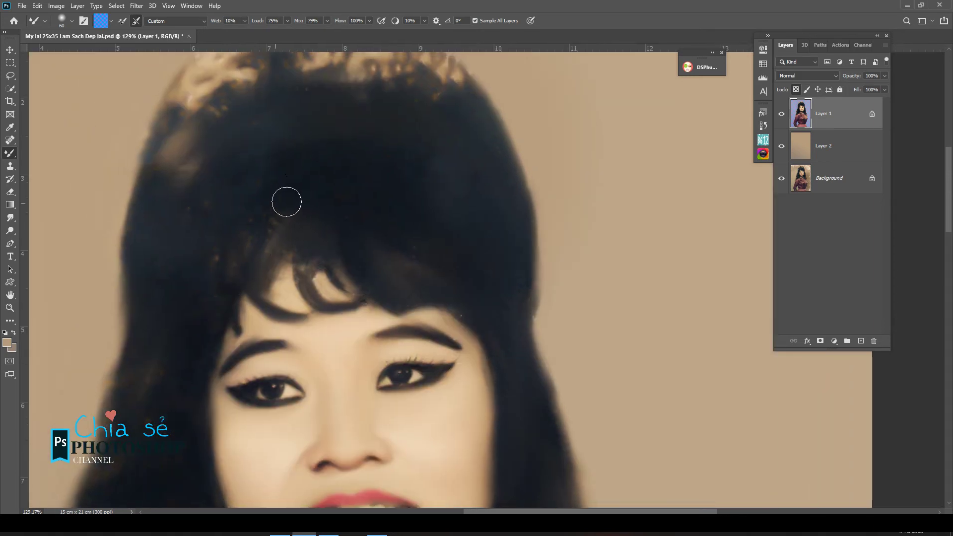
Step: Smooth the fringe strands over the forehead and the hairline beside the left eyebrow with a 25 px Mixer Brush
{"action": "scroll", "coordinate": [301, 253], "scroll_direction": "up", "scroll_amount": 2}
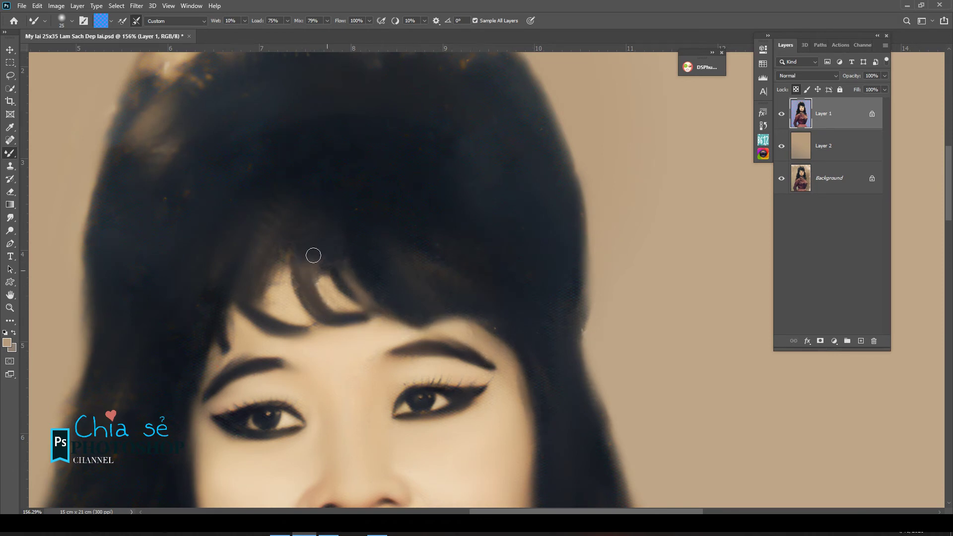
{"action": "mouse_move", "coordinate": [317, 278]}
{"action": "left_mouse_down"}
{"action": "mouse_move", "coordinate": [338, 313]}
{"action": "mouse_move", "coordinate": [355, 307]}
{"action": "left_mouse_up"}
{"action": "mouse_move", "coordinate": [288, 251]}
{"action": "left_mouse_down"}
{"action": "mouse_move", "coordinate": [305, 319]}
{"action": "mouse_move", "coordinate": [327, 323]}
{"action": "left_mouse_up"}
{"action": "left_click_drag", "start_coordinate": [273, 281], "coordinate": [287, 320]}
{"action": "mouse_move", "coordinate": [232, 298]}
{"action": "left_mouse_down"}
{"action": "mouse_move", "coordinate": [234, 342]}
{"action": "mouse_move", "coordinate": [220, 342]}
{"action": "mouse_move", "coordinate": [215, 374]}
{"action": "mouse_move", "coordinate": [259, 354]}
{"action": "mouse_move", "coordinate": [197, 383]}
{"action": "left_mouse_up"}
{"action": "left_click_drag", "start_coordinate": [213, 325], "coordinate": [193, 389]}
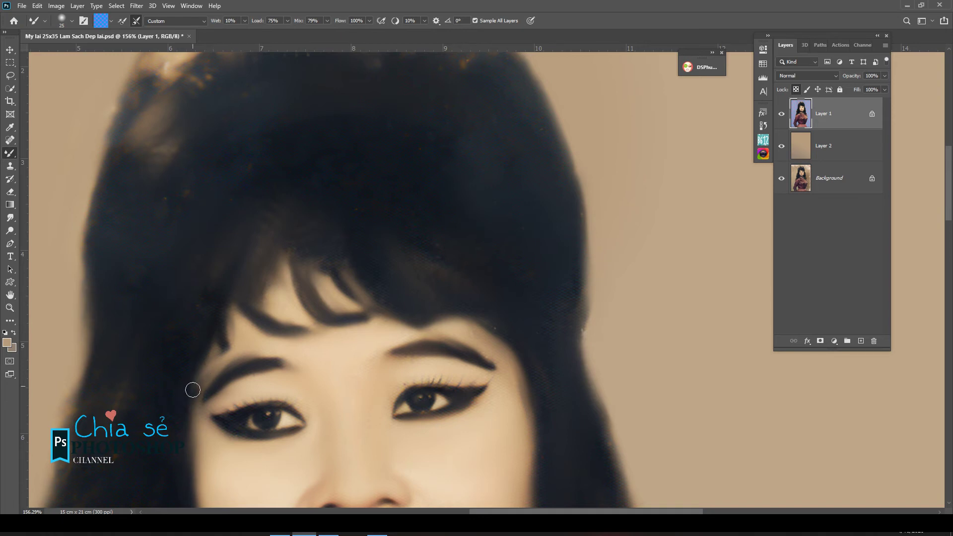
Step: Try to blend the spot in the iris of the eye on the left with a very small Mixer Brush
{"action": "scroll", "coordinate": [266, 422], "scroll_direction": "up", "scroll_amount": 2}
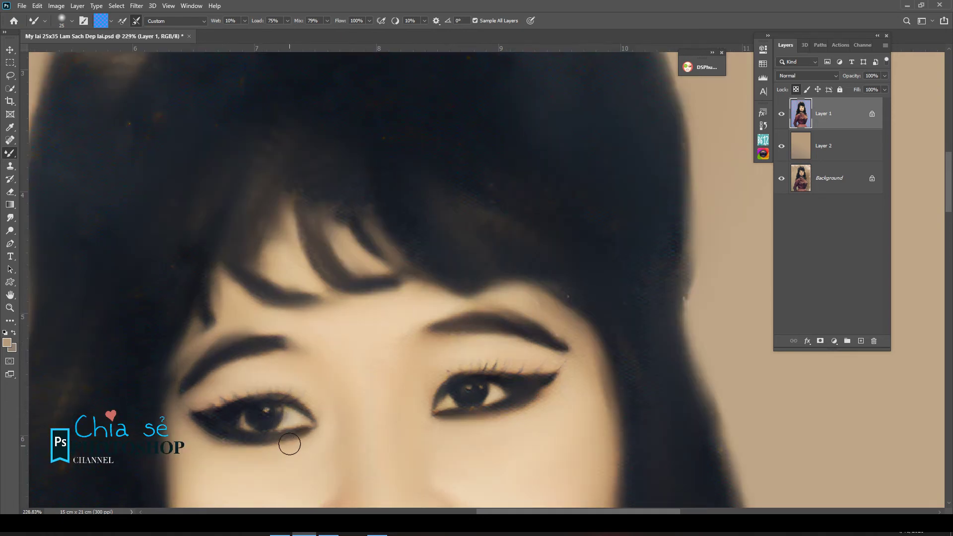
{"action": "scroll", "coordinate": [289, 444], "scroll_direction": "up", "scroll_amount": 2}
{"action": "key", "text": "bracketleft"}
{"action": "key", "text": "bracketleft"}
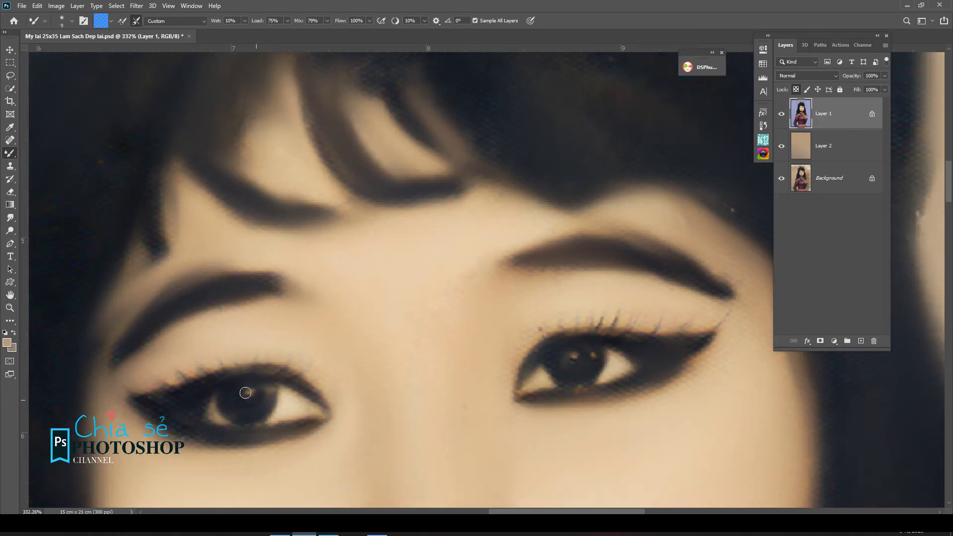
{"action": "left_click_drag", "start_coordinate": [245, 392], "coordinate": [230, 395]}
{"action": "key", "text": "bracketright"}
{"action": "key", "text": "ctrl+z"}
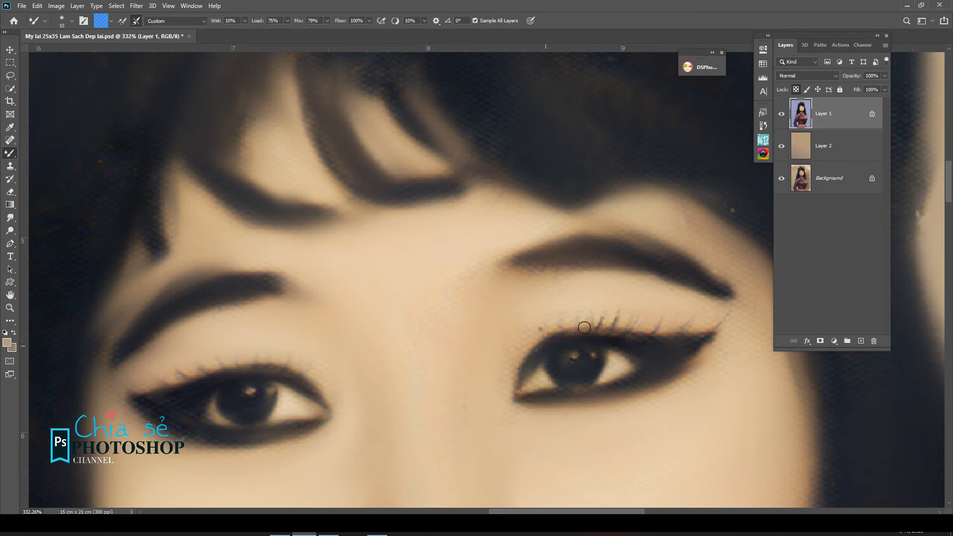
Step: Duplicate the Background layer and move the copy to the top of the layer stack
{"action": "scroll", "coordinate": [487, 258], "scroll_direction": "down", "scroll_amount": 6}
{"action": "scroll", "coordinate": [286, 238], "scroll_direction": "down", "scroll_amount": 2}
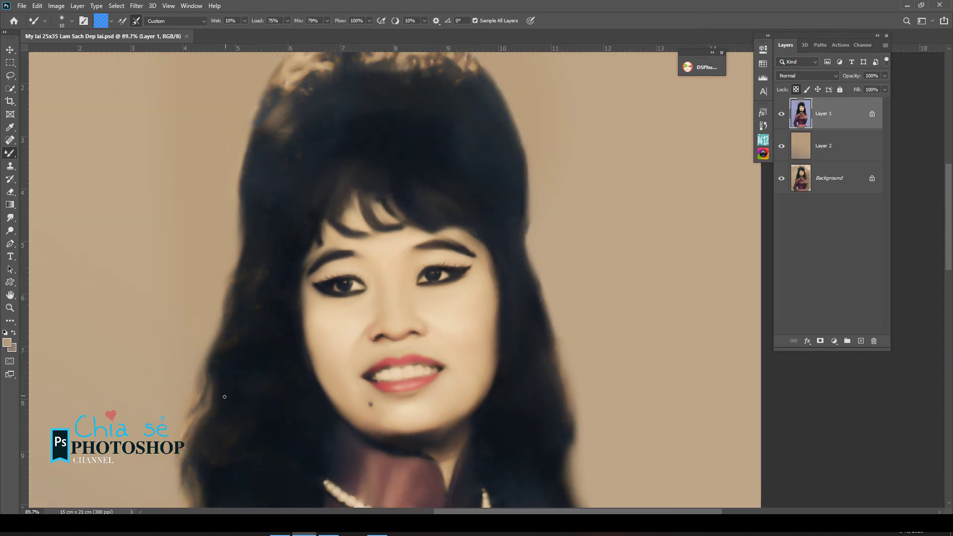
{"action": "left_click_drag", "start_coordinate": [220, 403], "coordinate": [266, 332]}
{"action": "scroll", "coordinate": [263, 321], "scroll_direction": "down", "scroll_amount": 4}
{"action": "scroll", "coordinate": [447, 90], "scroll_direction": "up", "scroll_amount": 3}
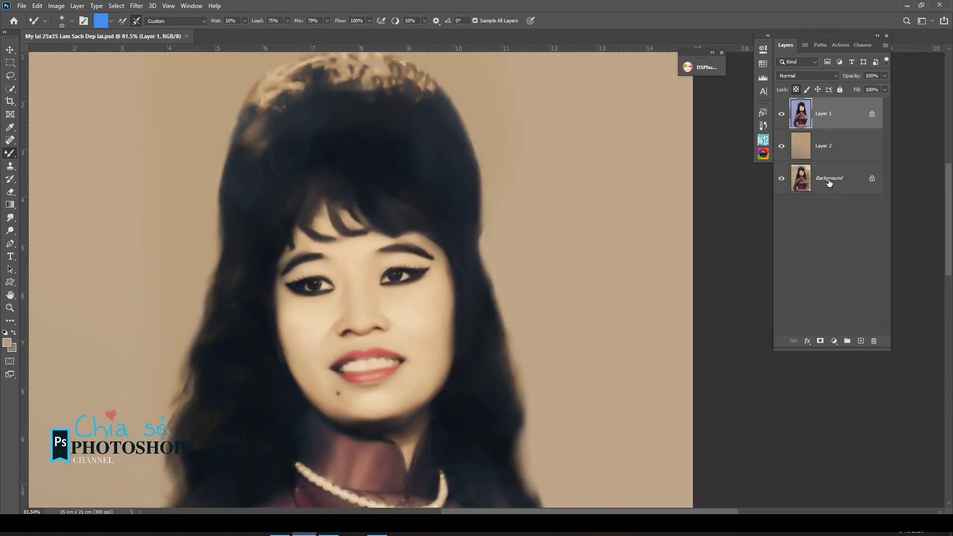
{"action": "key", "text": "ctrl+j"}
{"action": "left_click_drag", "start_coordinate": [829, 179], "coordinate": [777, 119]}
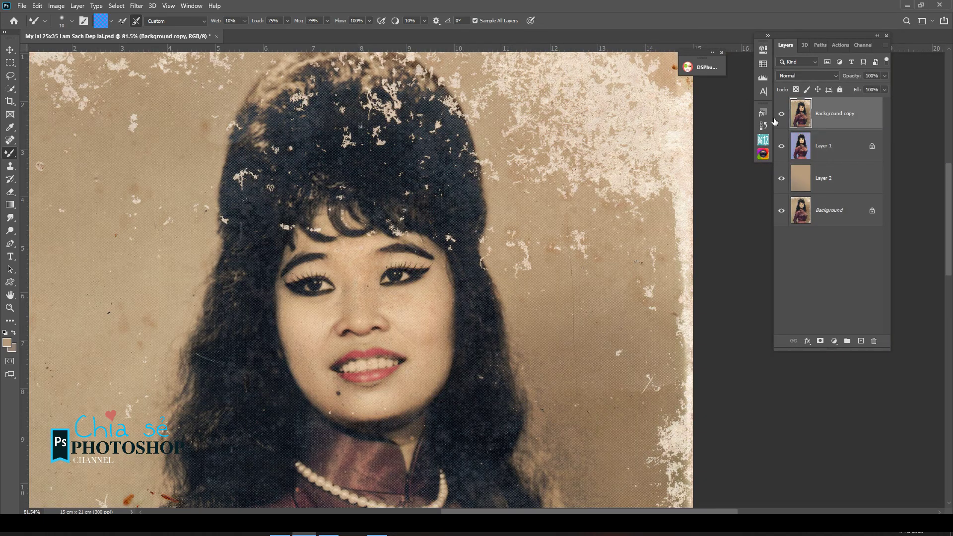
Step: Compare the original and the restored portrait by repeatedly hiding and showing the Background copy layer
{"action": "left_click", "coordinate": [781, 115]}
{"action": "left_click", "coordinate": [780, 114]}
{"action": "left_click", "coordinate": [780, 114]}
{"action": "left_click", "coordinate": [780, 116]}
{"action": "left_click", "coordinate": [780, 116]}
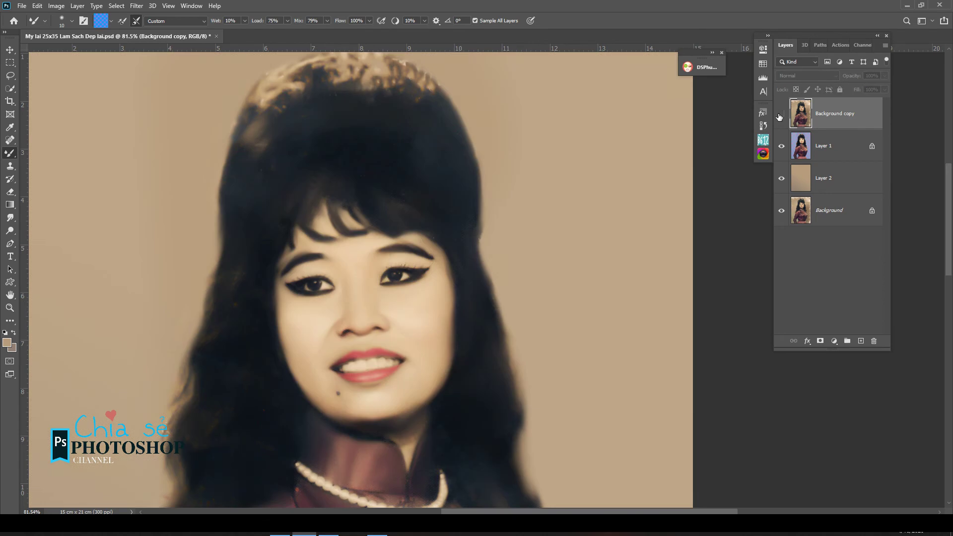
{"action": "left_click", "coordinate": [780, 116]}
{"action": "left_click", "coordinate": [780, 116]}
{"action": "left_click", "coordinate": [780, 116]}
{"action": "left_click", "coordinate": [780, 116]}
{"action": "left_click_drag", "start_coordinate": [313, 202], "coordinate": [264, 112]}
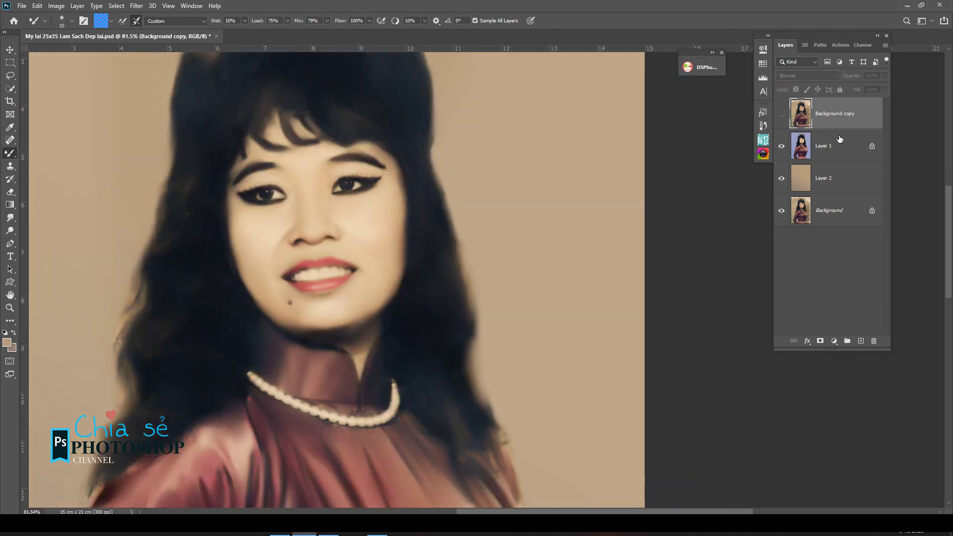
Step: Show Background copy, outline the long hair beside the face on the right with the Polygonal Lasso, and feather the selection by 5 pixels
{"action": "left_click", "coordinate": [780, 116]}
{"action": "key", "text": "l"}
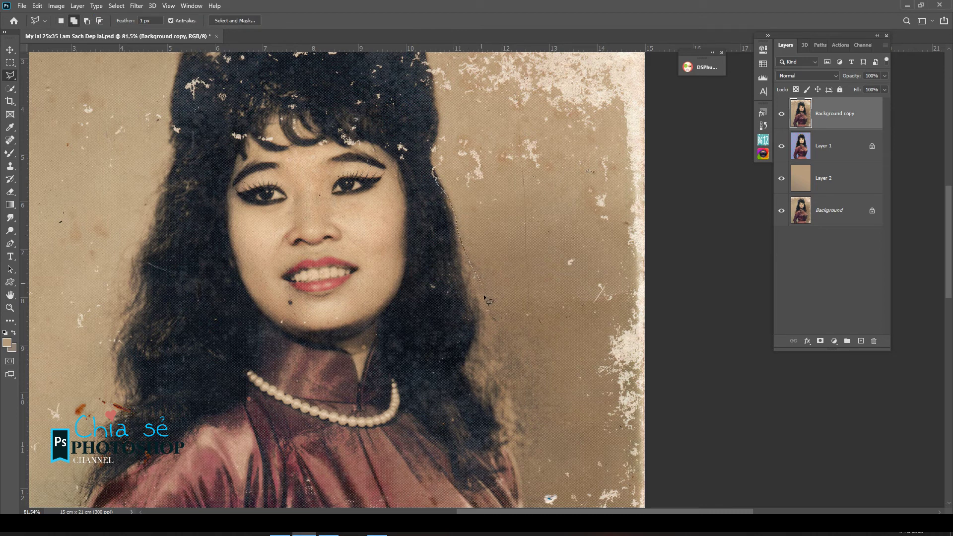
{"action": "left_click", "coordinate": [506, 465]}
{"action": "left_click", "coordinate": [448, 444]}
{"action": "double_click", "coordinate": [406, 216]}
{"action": "key", "text": "shift+F6"}
{"action": "type", "text": "5"}
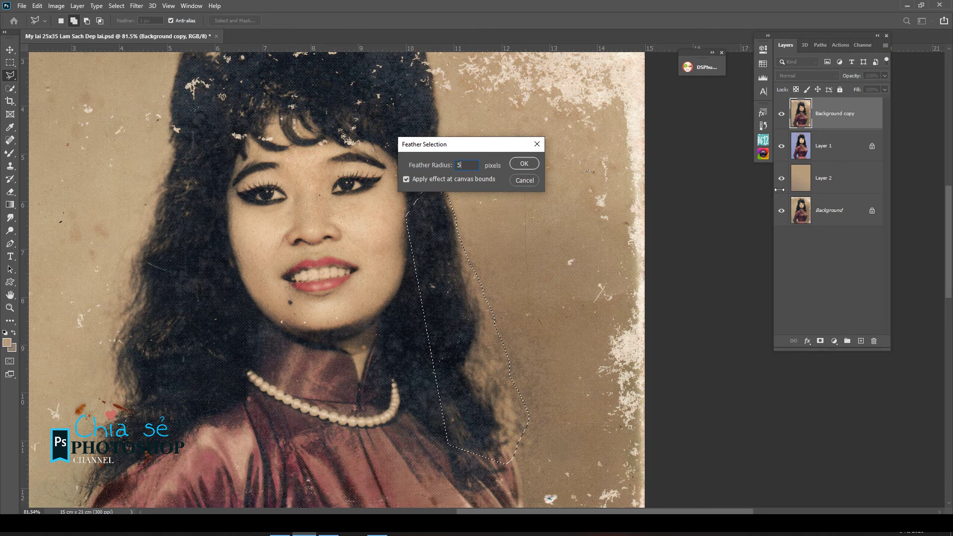
{"action": "key", "text": "Return"}
Step: Copy the selected hair from the Background layer to a new layer, place it directly above Layer 1, and hide Background copy
{"action": "left_click", "coordinate": [821, 216]}
{"action": "key", "text": "ctrl+j"}
{"action": "left_click_drag", "start_coordinate": [821, 212], "coordinate": [825, 168]}
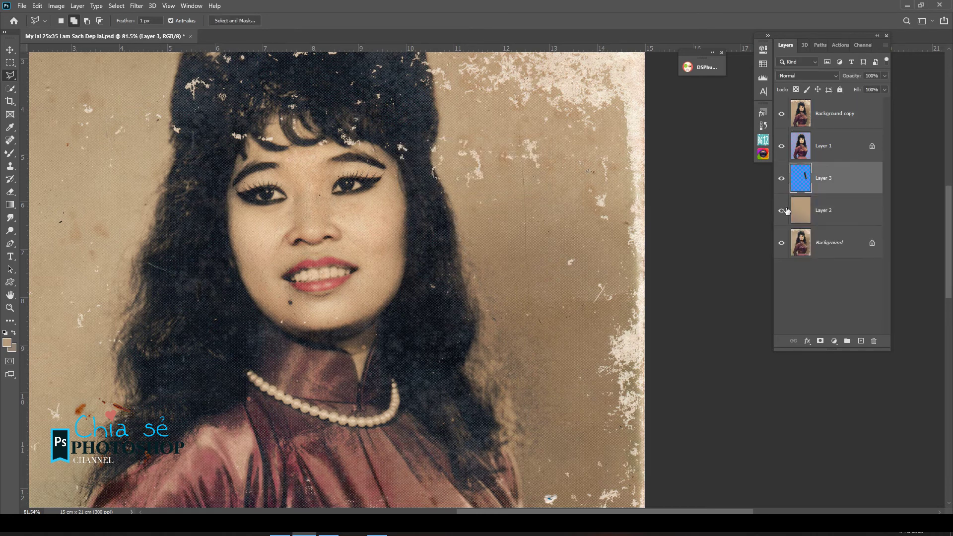
{"action": "left_click", "coordinate": [781, 114]}
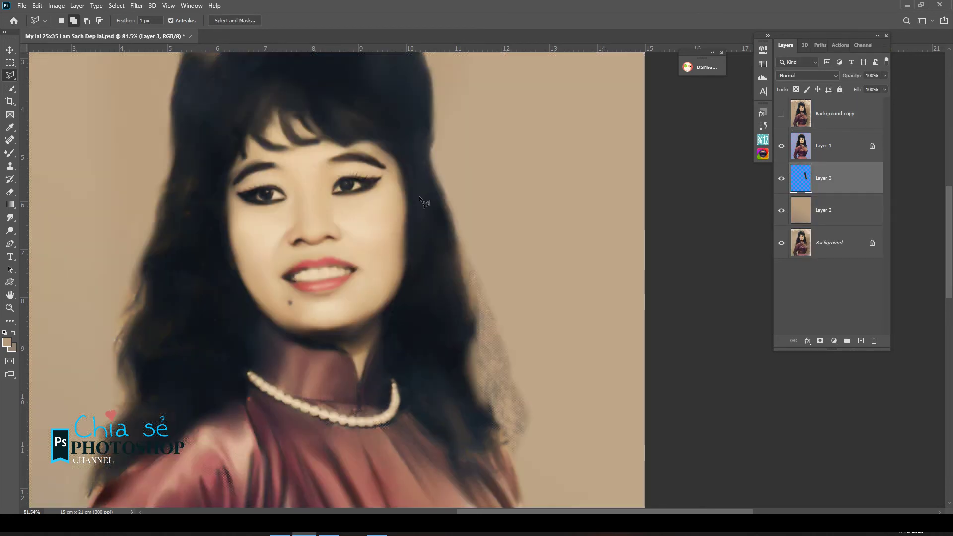
{"action": "scroll", "coordinate": [457, 198], "scroll_direction": "down", "scroll_amount": 1}
{"action": "left_click_drag", "start_coordinate": [823, 177], "coordinate": [820, 133]}
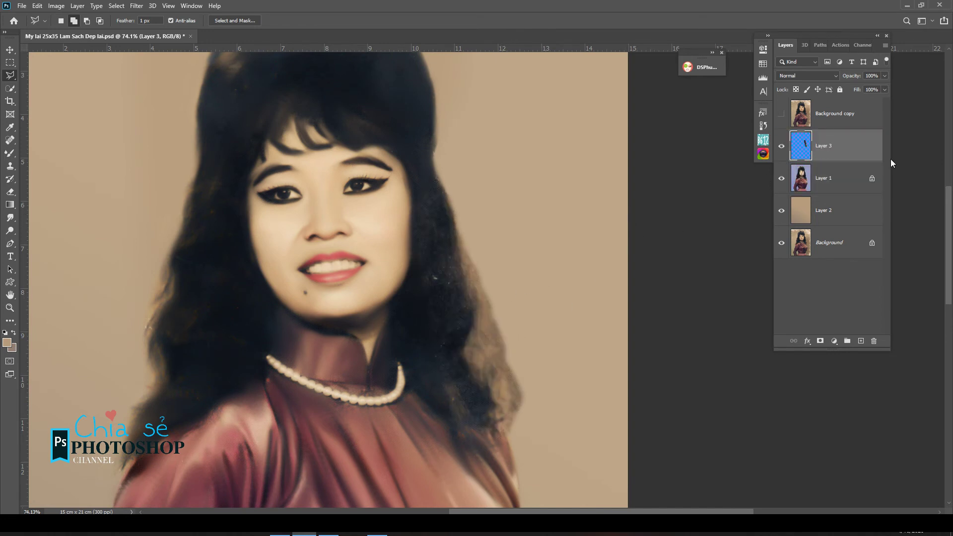
Step: Erase the speckled inner hair and soften the outer edge on Layer 3 with the Eraser at 80% opacity, and merge it into Layer 1
{"action": "key", "text": "e"}
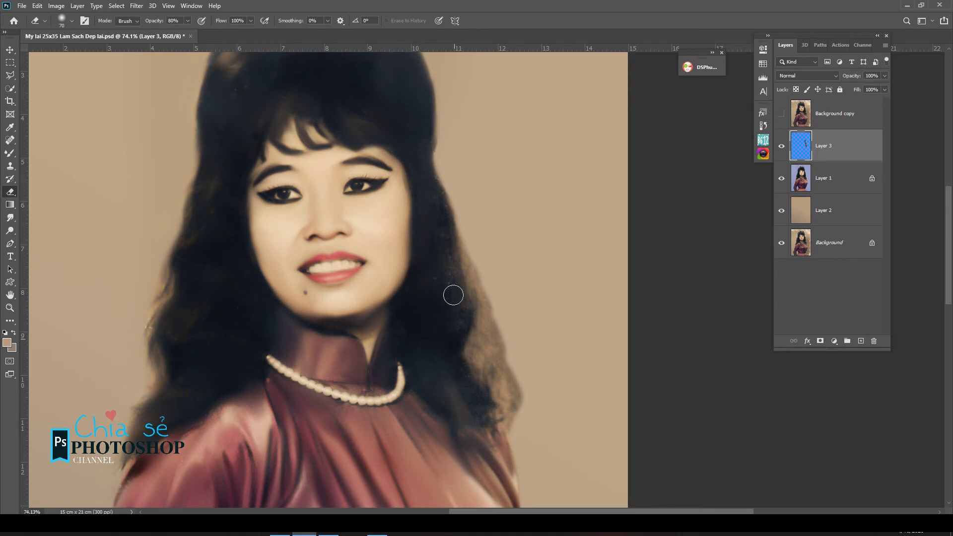
{"action": "key", "text": "bracketright"}
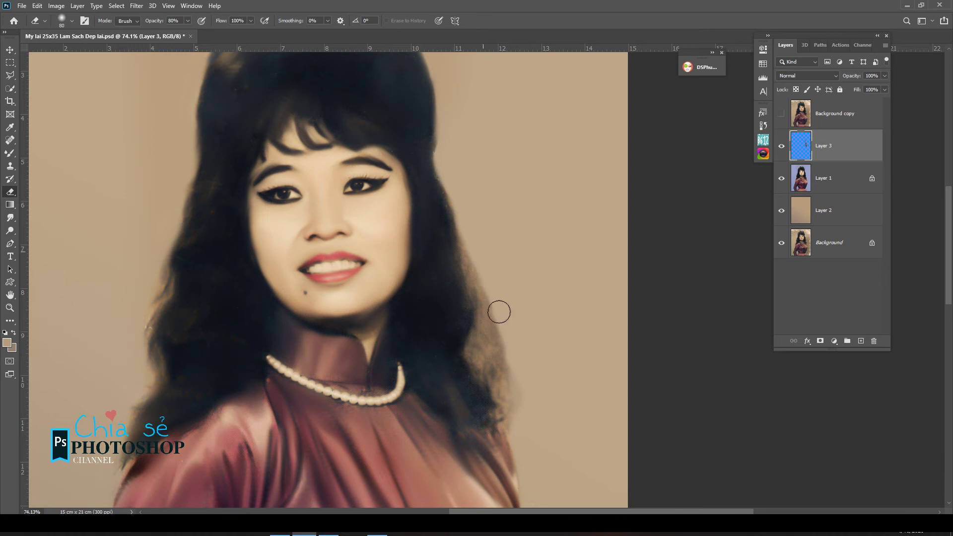
{"action": "left_click_drag", "start_coordinate": [498, 311], "coordinate": [516, 392]}
{"action": "key", "text": "Delete"}
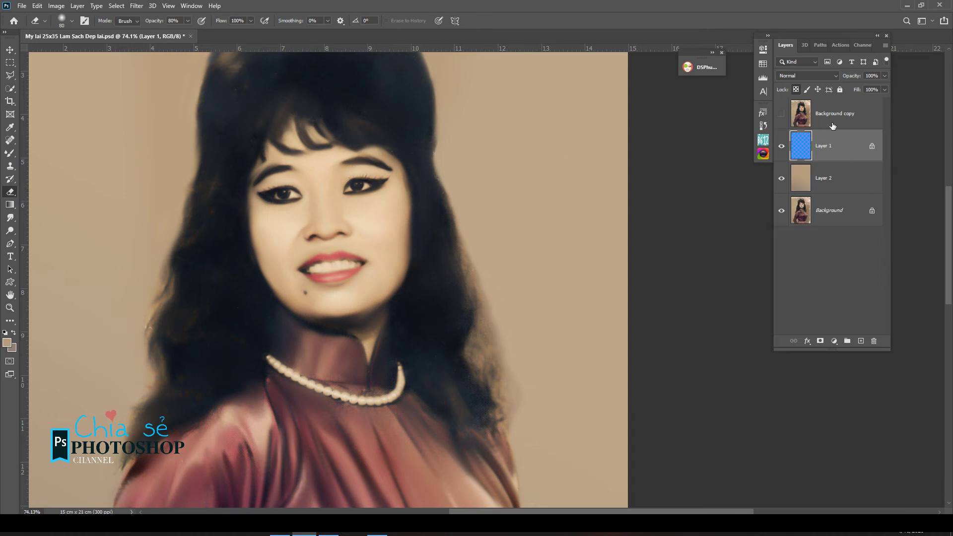
Step: Examine the face up close and compare the whole restored portrait with the original by toggling Background copy
{"action": "scroll", "coordinate": [347, 188], "scroll_direction": "up", "scroll_amount": 6}
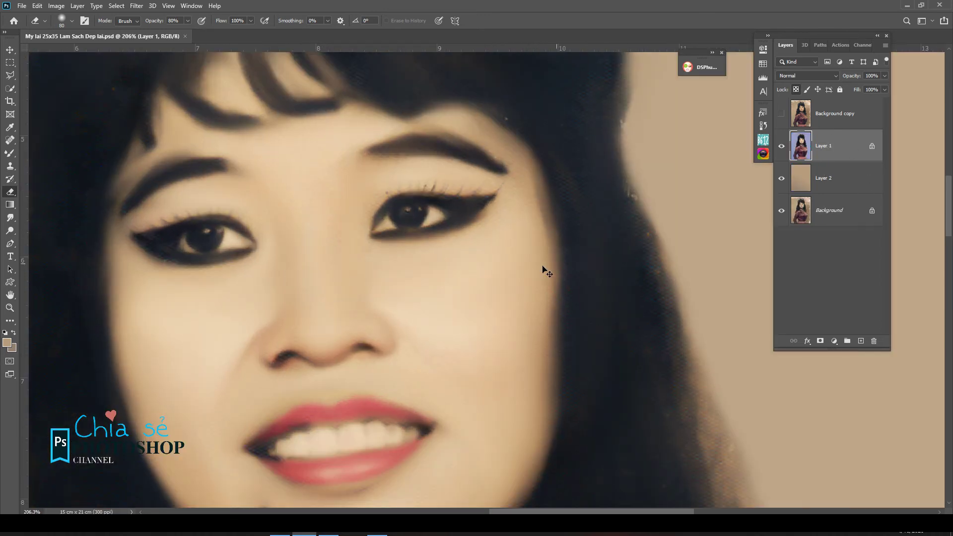
{"action": "left_click_drag", "start_coordinate": [352, 343], "coordinate": [694, 287]}
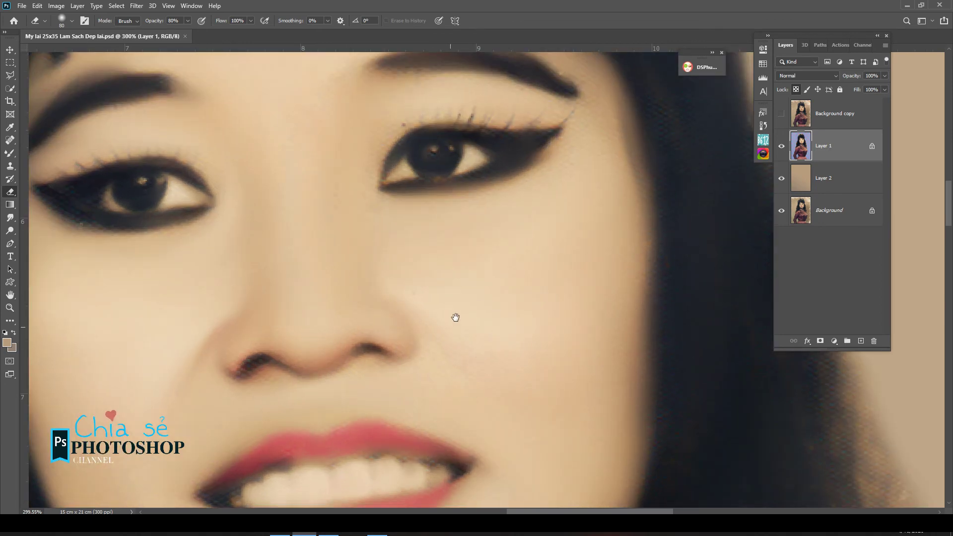
{"action": "left_click_drag", "start_coordinate": [454, 319], "coordinate": [487, 175]}
{"action": "key", "text": "ctrl+0"}
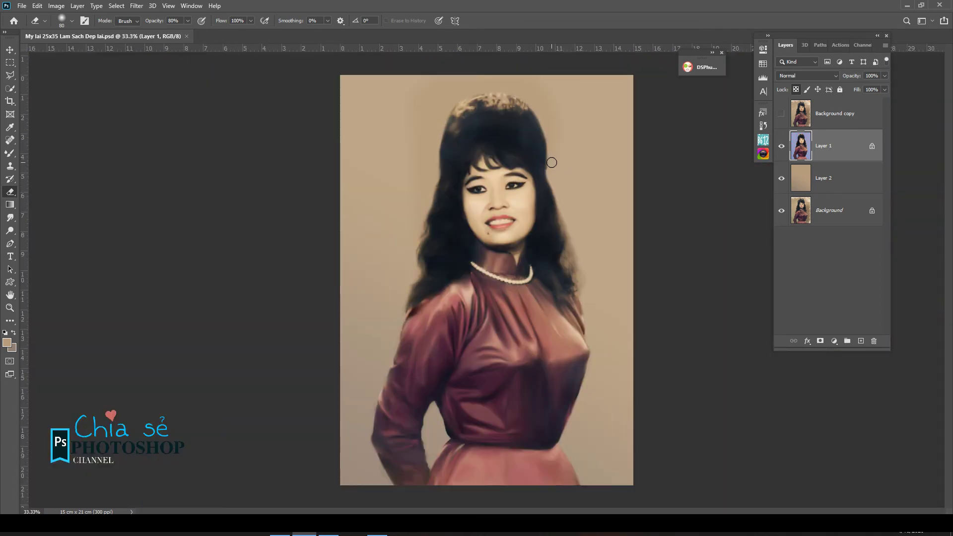
{"action": "scroll", "coordinate": [596, 245], "scroll_direction": "down", "scroll_amount": 1}
{"action": "left_click", "coordinate": [782, 114]}
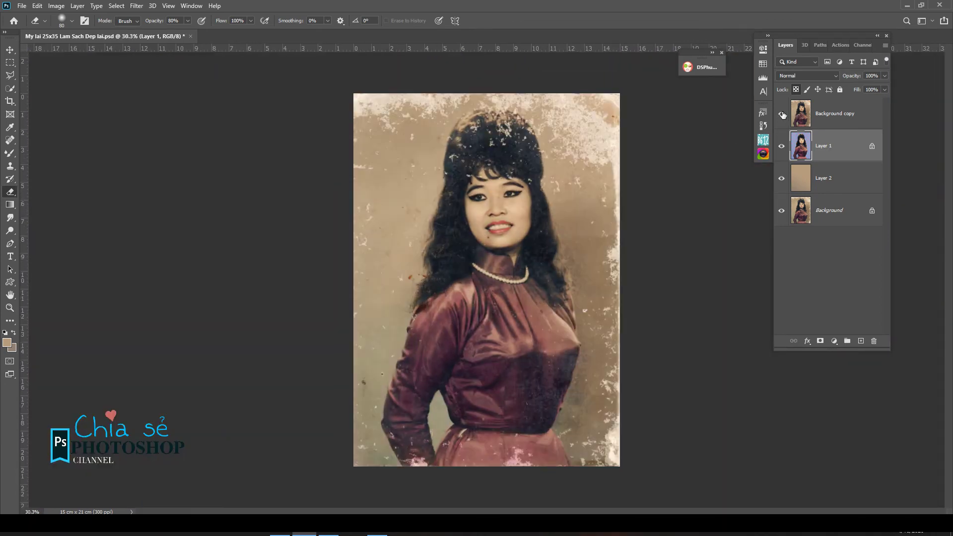
{"action": "left_click", "coordinate": [782, 114]}
{"action": "left_click", "coordinate": [783, 114]}
{"action": "left_click", "coordinate": [782, 115]}
{"action": "left_click", "coordinate": [782, 115]}
{"action": "left_click", "coordinate": [782, 115]}
{"action": "key", "text": "ctrl+r"}
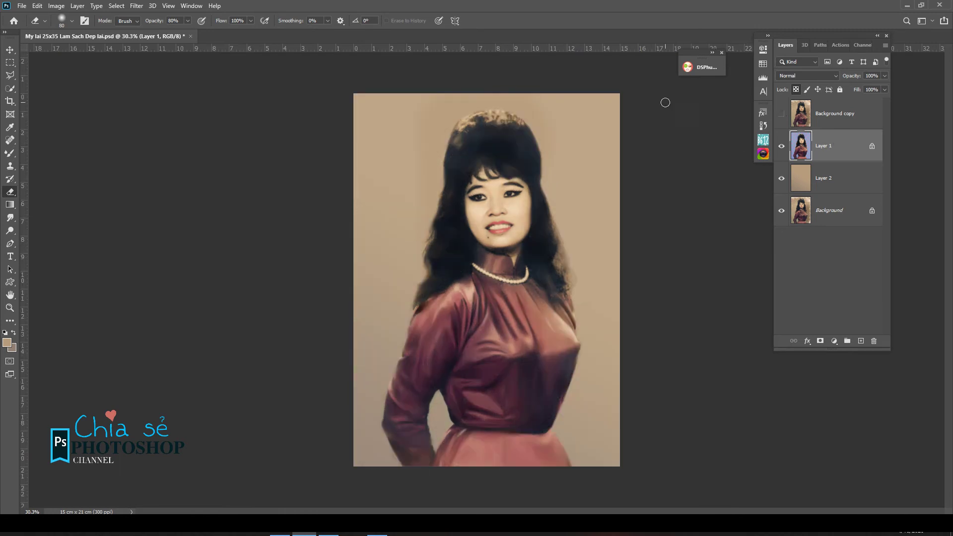
Step: Darken the midtones of Layer 1 with Levels by setting the midtone input to 0.84
{"action": "key", "text": "ctrl+l"}
{"action": "left_click_drag", "start_coordinate": [709, 164], "coordinate": [714, 163]}
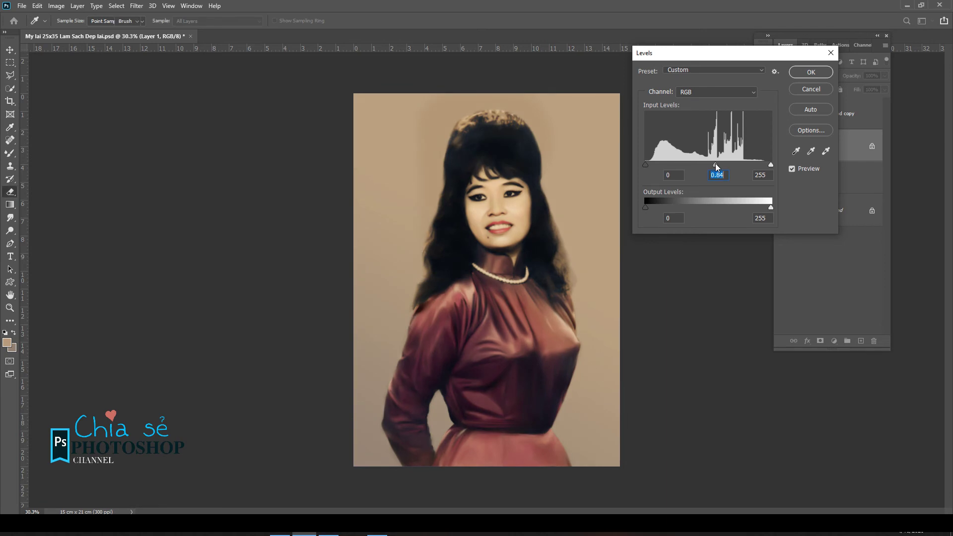
{"action": "key", "text": "Return"}
Step: Adjust the midtones of Layer 1 with Curves and save the document
{"action": "left_click", "coordinate": [116, 6]}
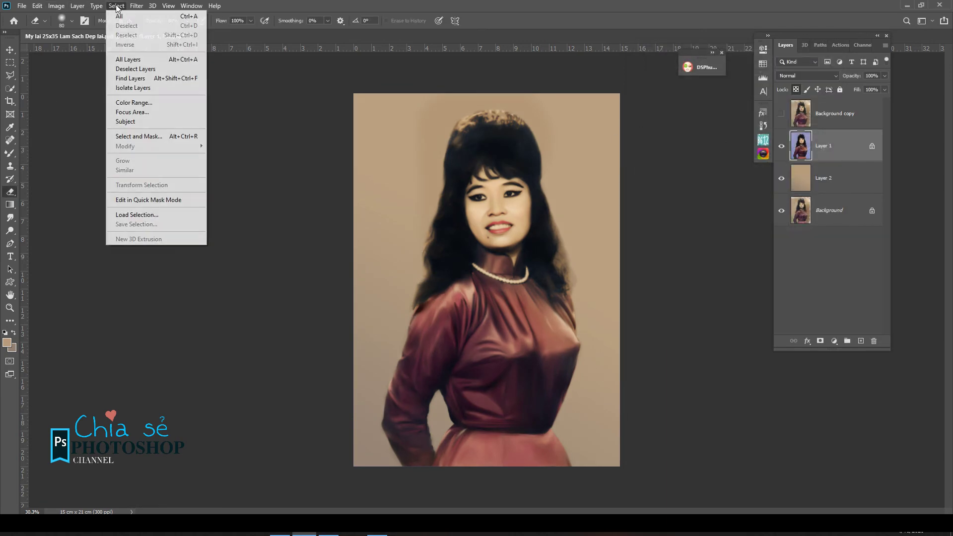
{"action": "left_click", "coordinate": [56, 6]}
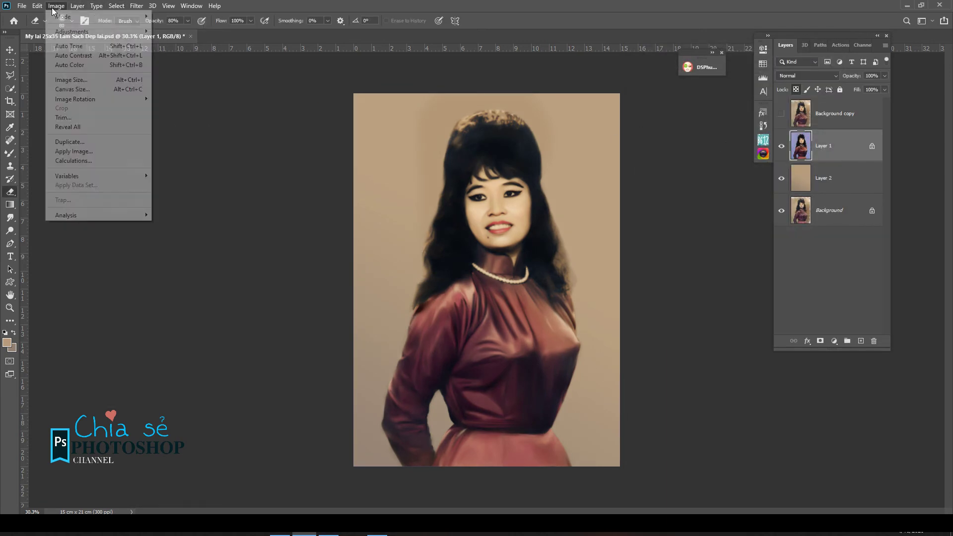
{"action": "mouse_move", "coordinate": [74, 31]}
{"action": "left_click", "coordinate": [248, 52]}
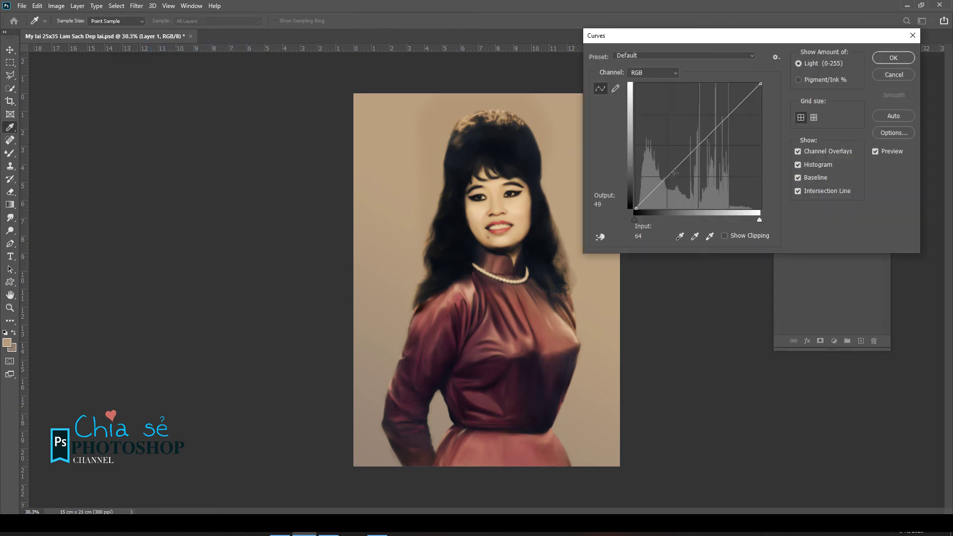
{"action": "left_click", "coordinate": [696, 145]}
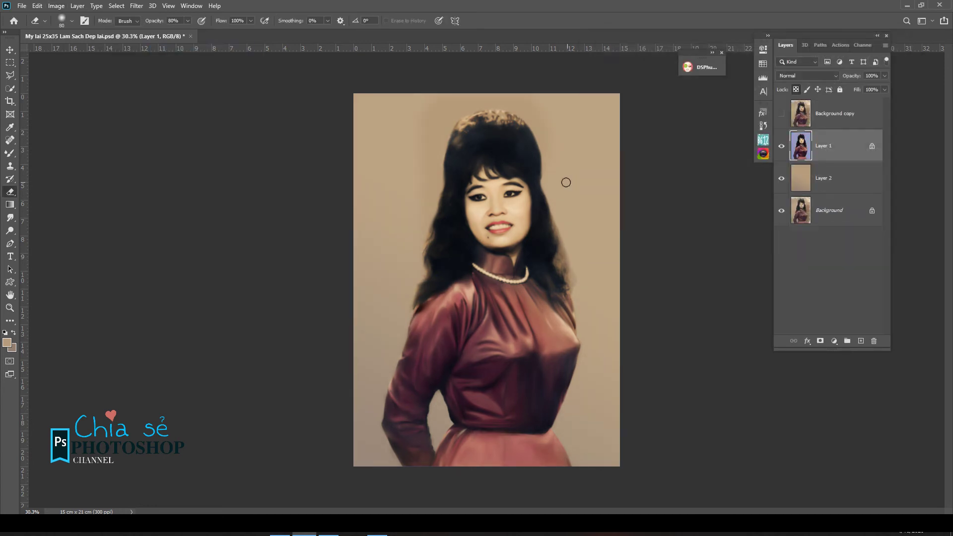
{"action": "scroll", "coordinate": [539, 145], "scroll_direction": "up", "scroll_amount": 3}
{"action": "scroll", "coordinate": [469, 185], "scroll_direction": "down", "scroll_amount": 2}
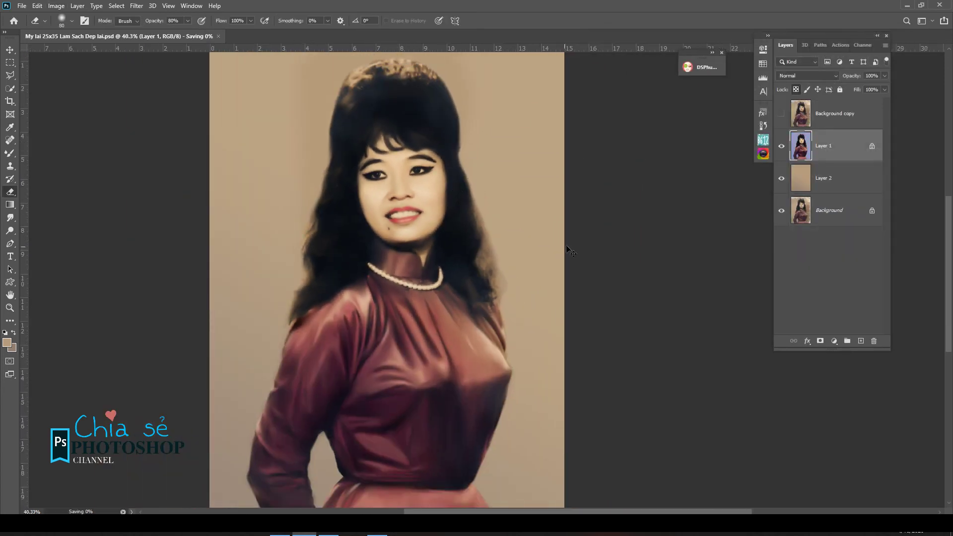
Step: Add a new layer directly above Layer 1 and choose the first Sampled Brush #1 from the PHUC HOI brush group
{"action": "scroll", "coordinate": [464, 219], "scroll_direction": "up", "scroll_amount": 4}
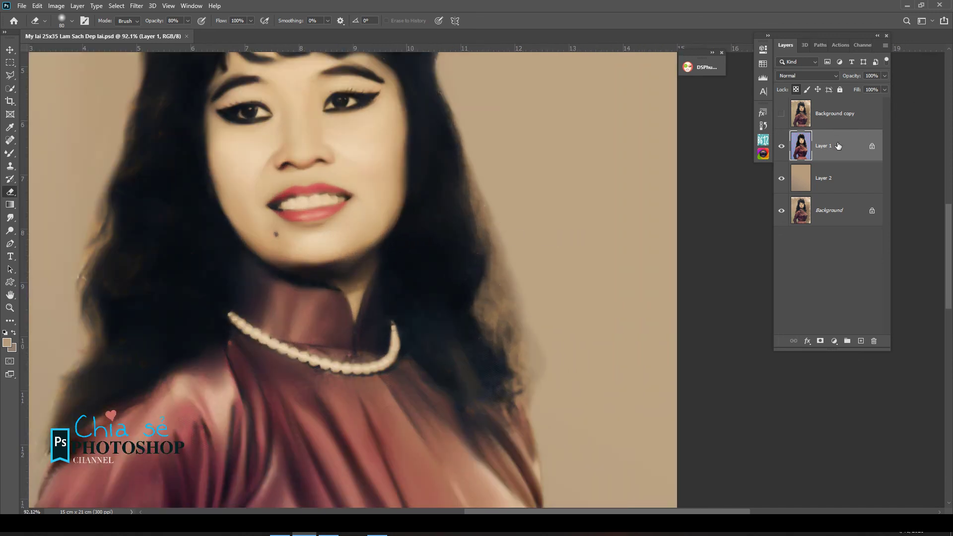
{"action": "left_click", "coordinate": [861, 341]}
{"action": "scroll", "coordinate": [459, 203], "scroll_direction": "up", "scroll_amount": 3}
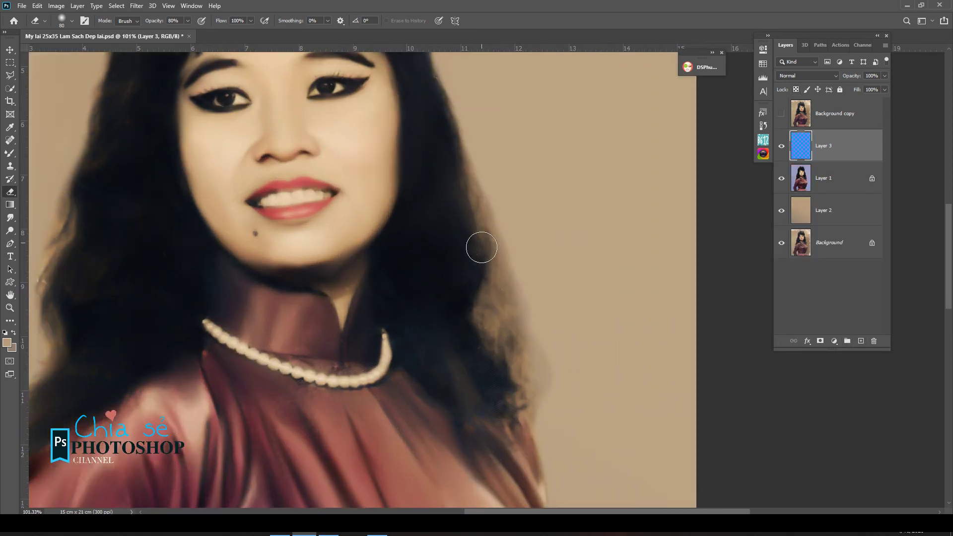
{"action": "key", "text": "b"}
{"action": "right_click", "coordinate": [471, 238]}
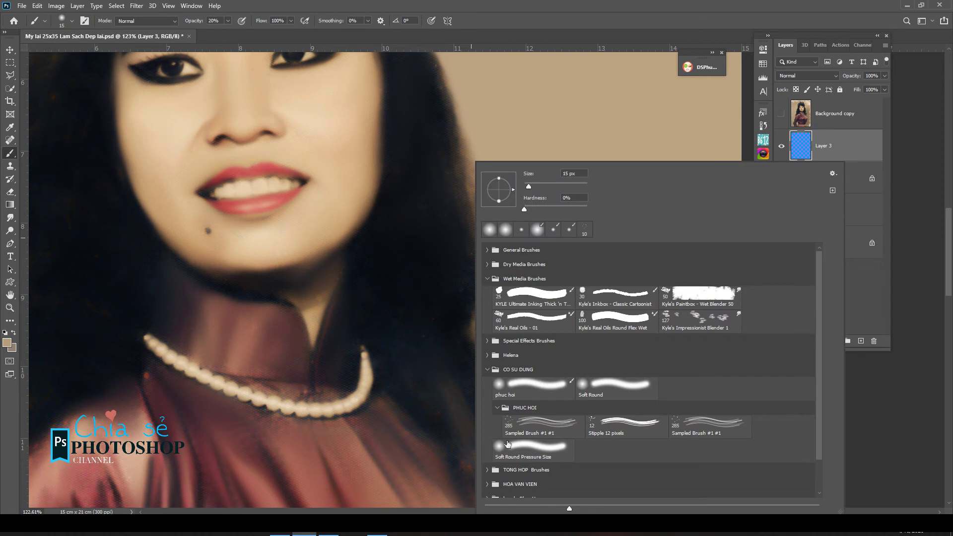
{"action": "double_click", "coordinate": [519, 427]}
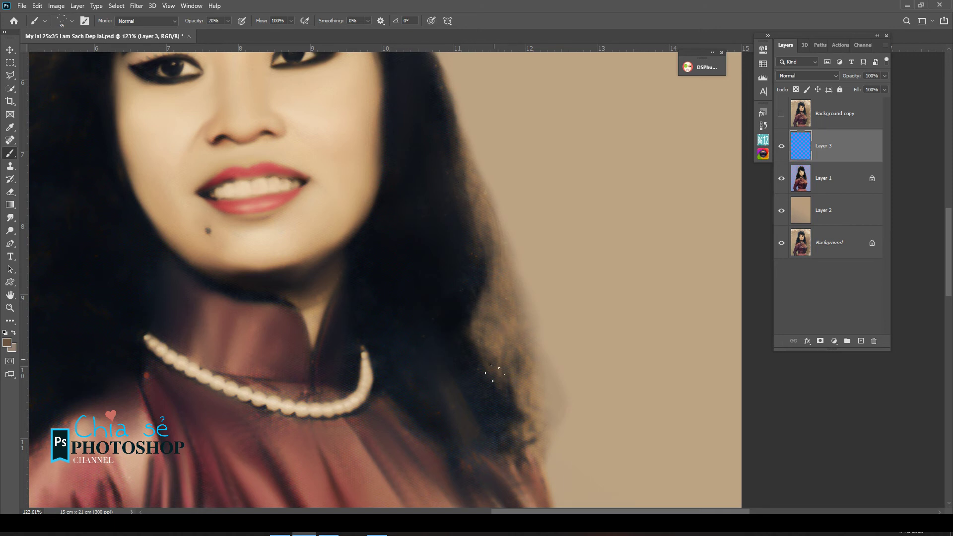
Step: Paint fine brown strands at 10% brush opacity over the thin outer hair above the shoulder on the image's right side
{"action": "left_click_drag", "start_coordinate": [488, 269], "coordinate": [527, 356]}
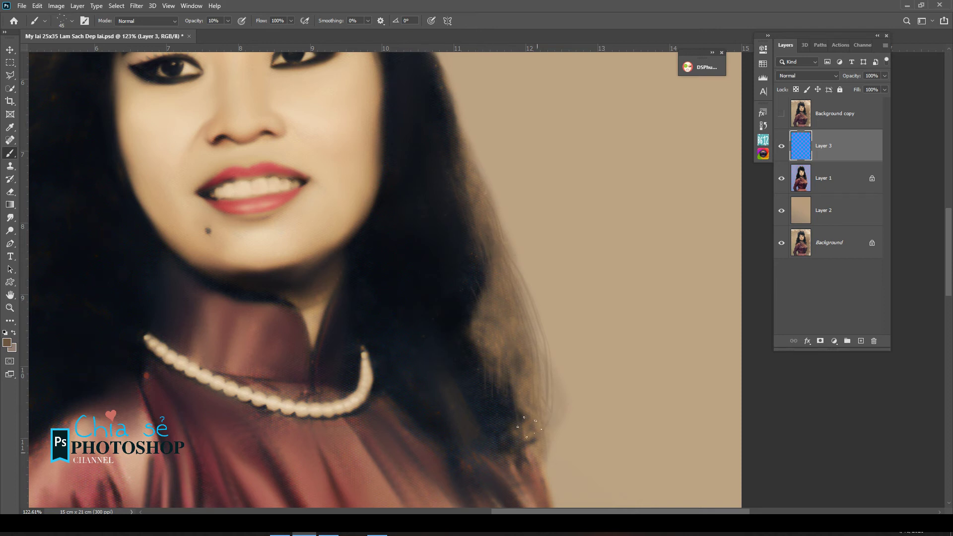
{"action": "left_click_drag", "start_coordinate": [483, 289], "coordinate": [516, 385]}
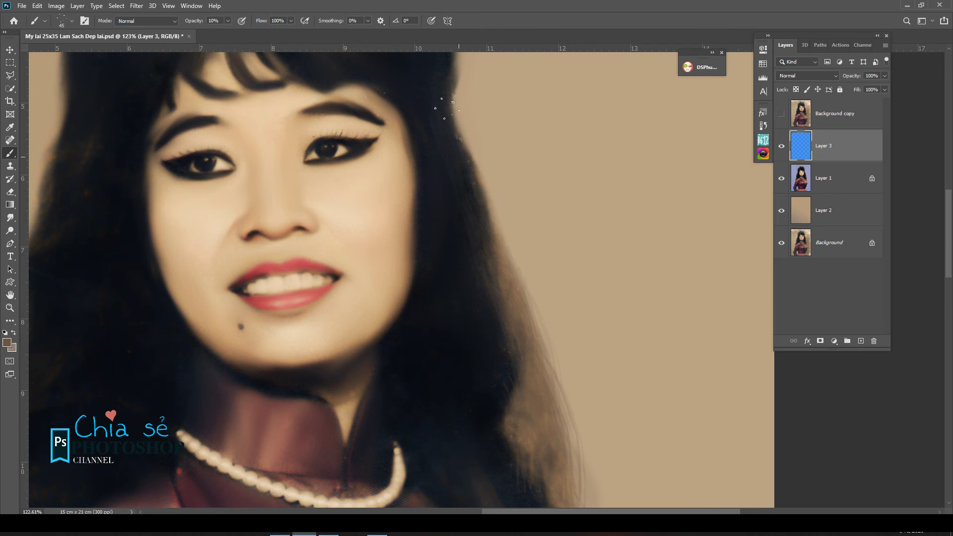
{"action": "left_click_drag", "start_coordinate": [446, 106], "coordinate": [494, 296]}
Step: Sample a dark hair colour, paint loose strands along the hair's right edge from crown to cheek, and undo the last stray strand
{"action": "left_click", "coordinate": [492, 221], "text": "alt"}
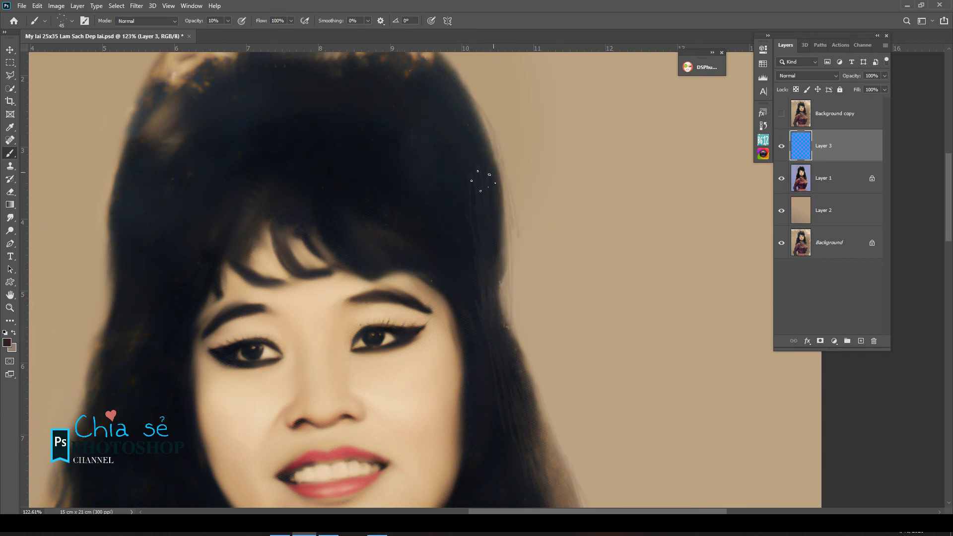
{"action": "mouse_move", "coordinate": [484, 144]}
{"action": "left_mouse_down"}
{"action": "mouse_move", "coordinate": [509, 246]}
{"action": "mouse_move", "coordinate": [538, 307]}
{"action": "left_mouse_up"}
{"action": "left_click_drag", "start_coordinate": [534, 355], "coordinate": [541, 433]}
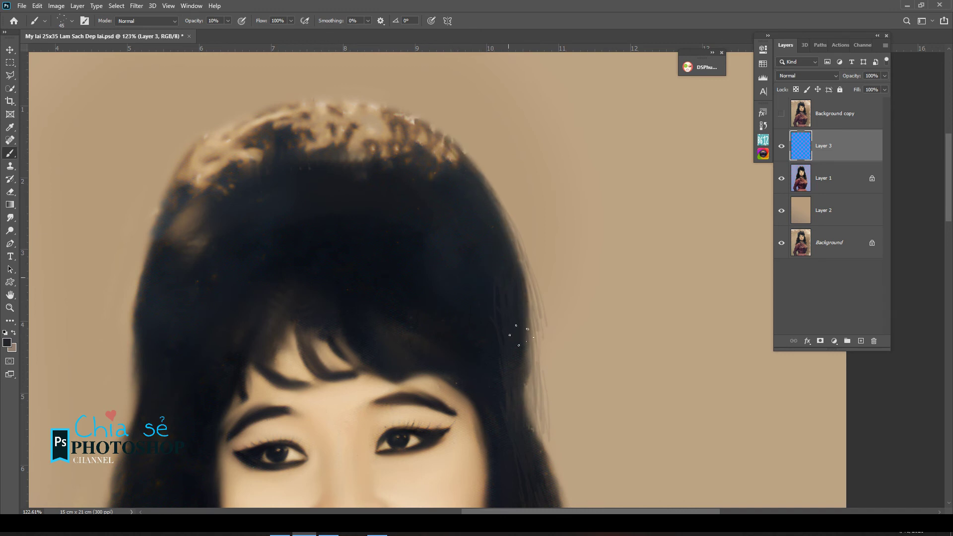
{"action": "left_click_drag", "start_coordinate": [551, 433], "coordinate": [503, 260]}
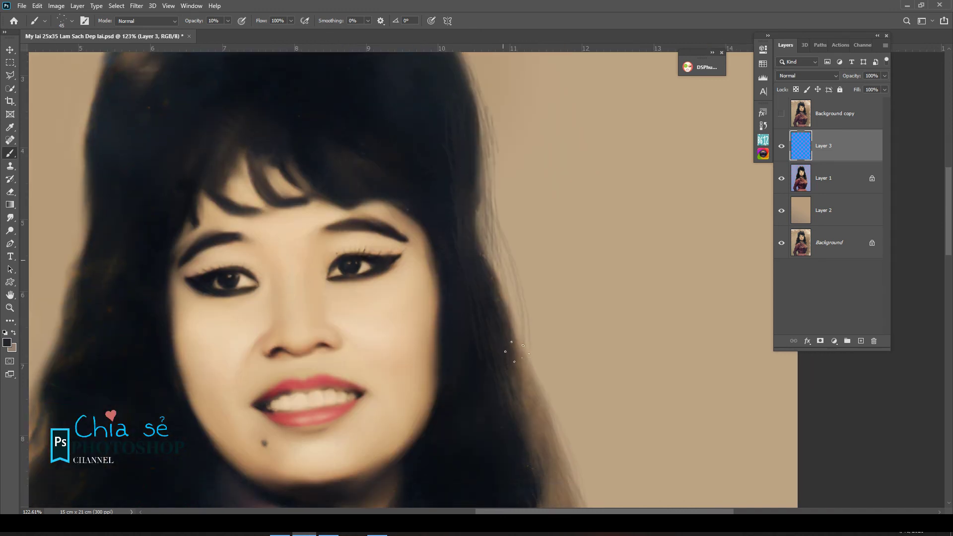
{"action": "key", "text": "ctrl+z"}
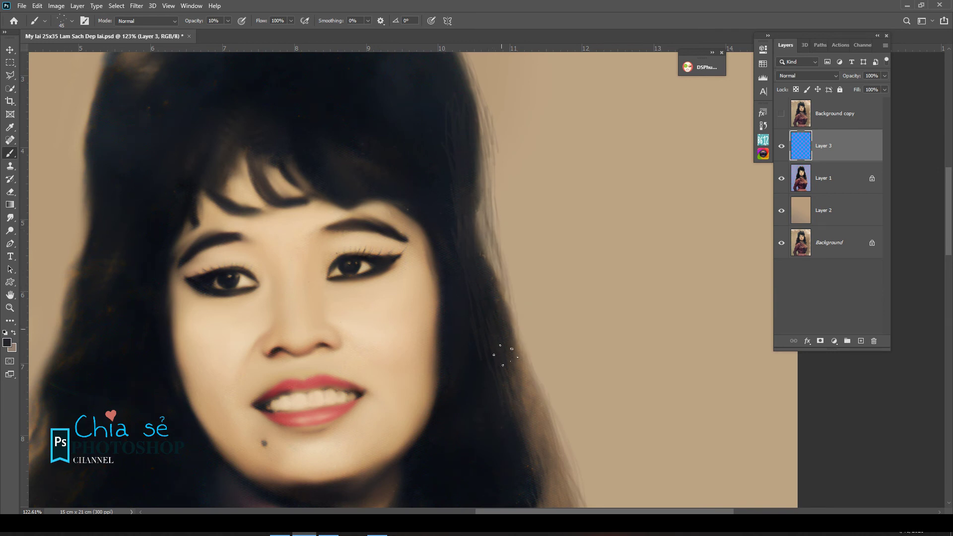
Step: Paint fine strands along the upper-left outer edge of the hair on Layer 3, sampling colour from the image
{"action": "left_click_drag", "start_coordinate": [320, 146], "coordinate": [381, 266]}
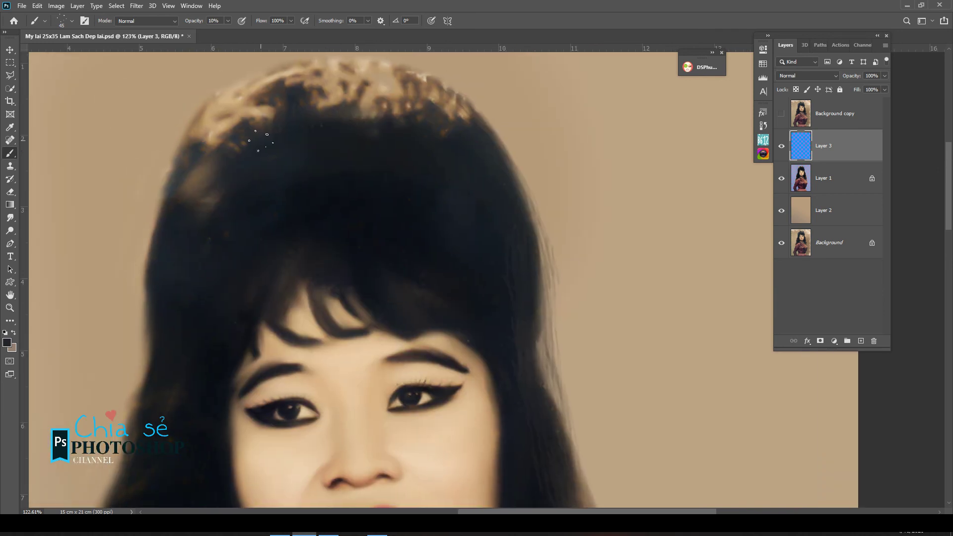
{"action": "left_click_drag", "start_coordinate": [260, 141], "coordinate": [286, 198]}
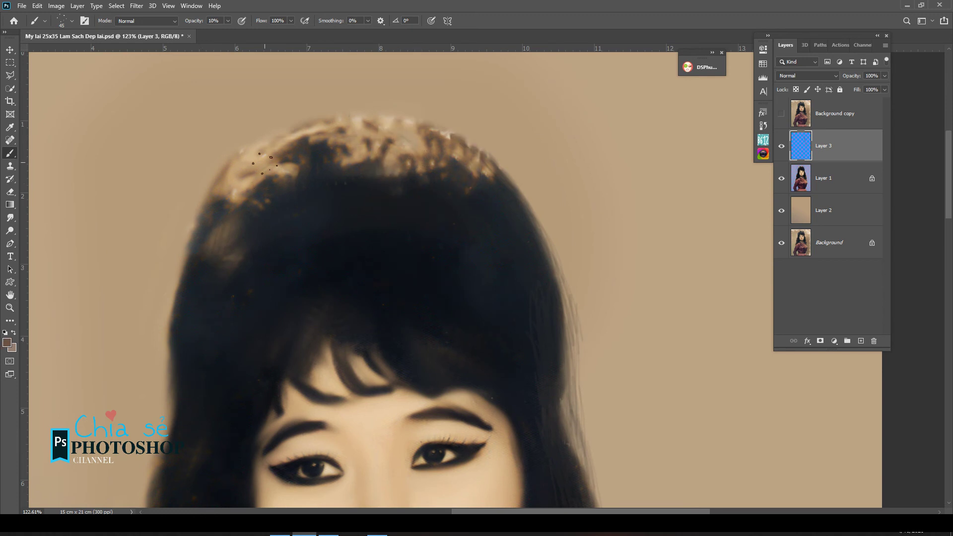
{"action": "mouse_move", "coordinate": [218, 279]}
{"action": "left_mouse_down"}
{"action": "mouse_move", "coordinate": [277, 175]}
{"action": "mouse_move", "coordinate": [232, 216]}
{"action": "left_mouse_up"}
{"action": "left_click", "coordinate": [281, 164], "text": "alt"}
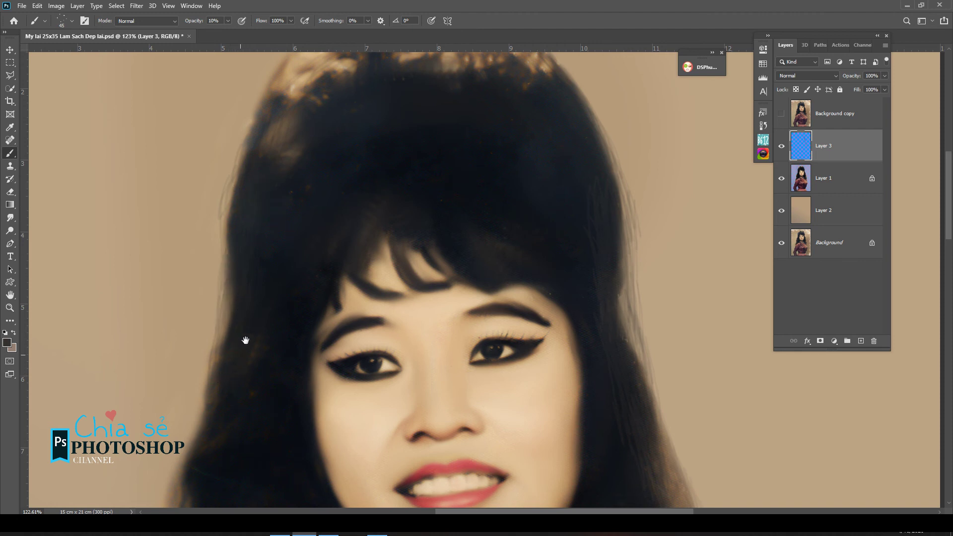
{"action": "left_click_drag", "start_coordinate": [245, 340], "coordinate": [280, 231]}
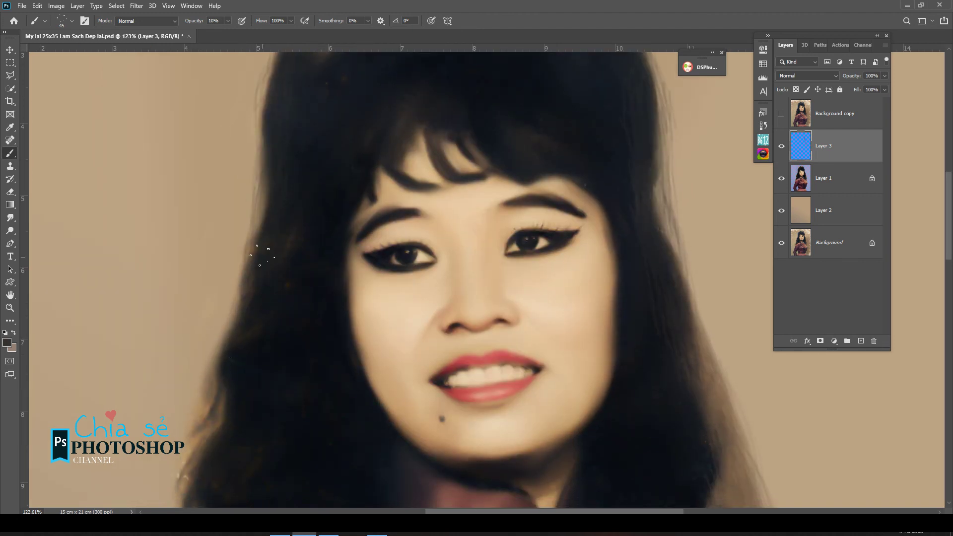
Step: Sample the near-black hair colour and paint wispy strands down the left outer edge of the long hair to the shoulder
{"action": "left_click", "coordinate": [240, 371], "text": "alt"}
{"action": "left_click_drag", "start_coordinate": [217, 454], "coordinate": [205, 365]}
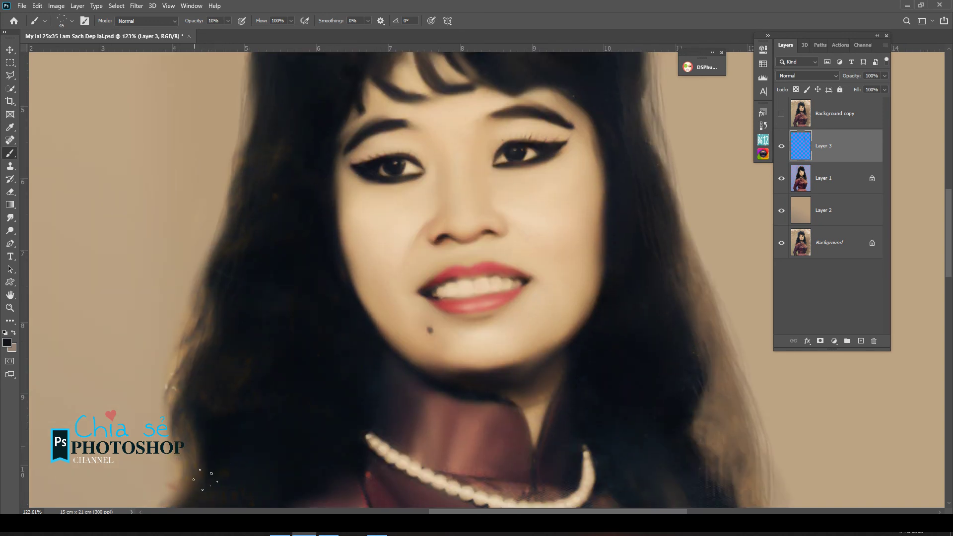
{"action": "left_click_drag", "start_coordinate": [185, 458], "coordinate": [215, 344]}
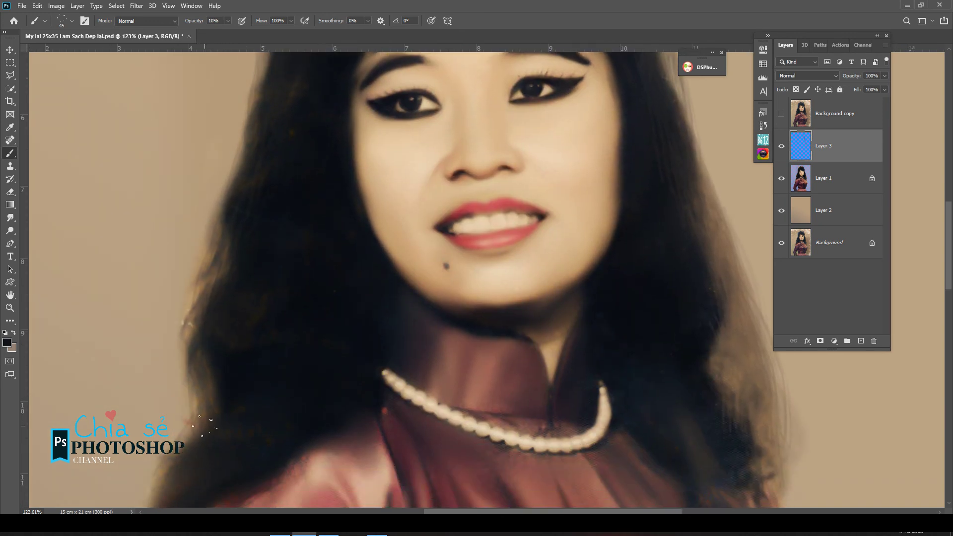
{"action": "left_click_drag", "start_coordinate": [218, 267], "coordinate": [192, 412]}
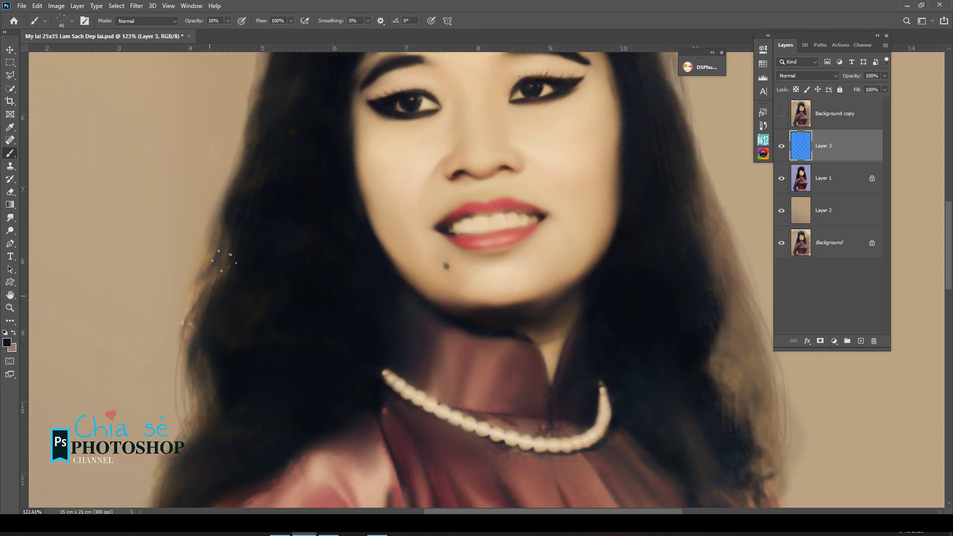
{"action": "left_click_drag", "start_coordinate": [251, 135], "coordinate": [223, 193]}
{"action": "mouse_move", "coordinate": [270, 66]}
{"action": "left_mouse_down"}
{"action": "mouse_move", "coordinate": [238, 249]}
{"action": "mouse_move", "coordinate": [242, 235]}
{"action": "left_mouse_up"}
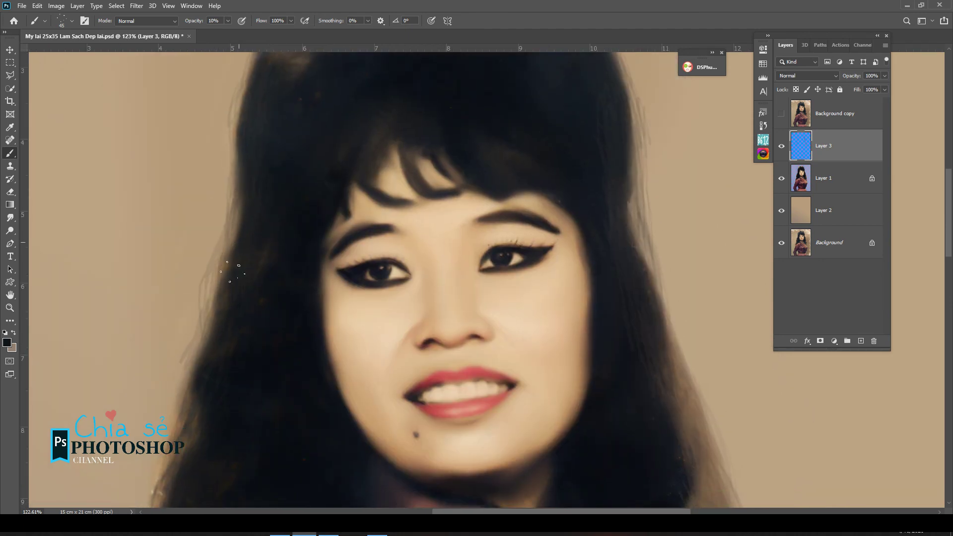
{"action": "left_click_drag", "start_coordinate": [228, 319], "coordinate": [163, 458]}
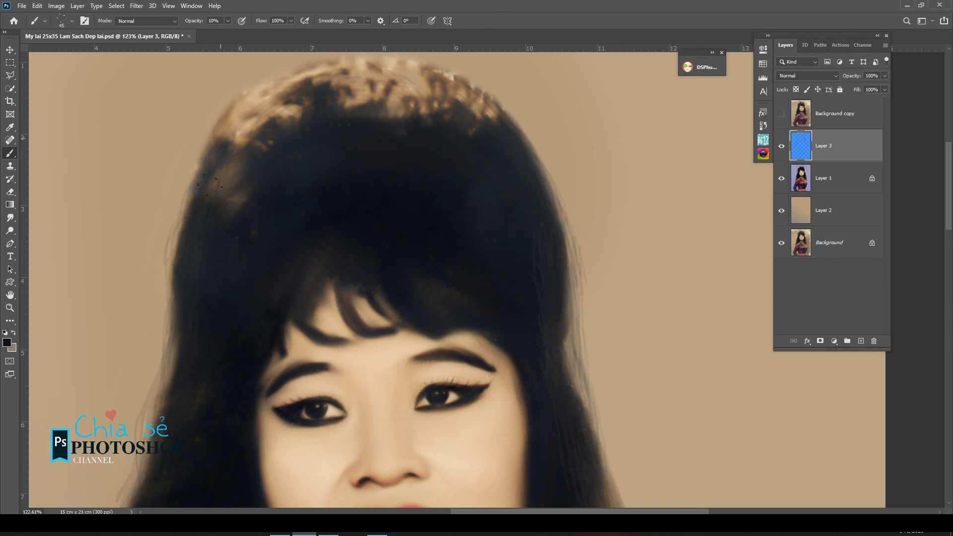
Step: Sample brown and dark hair tones and paint fine strands over the upper-left patch, the upper-right edge and the crown
{"action": "left_click", "coordinate": [356, 100], "text": "alt"}
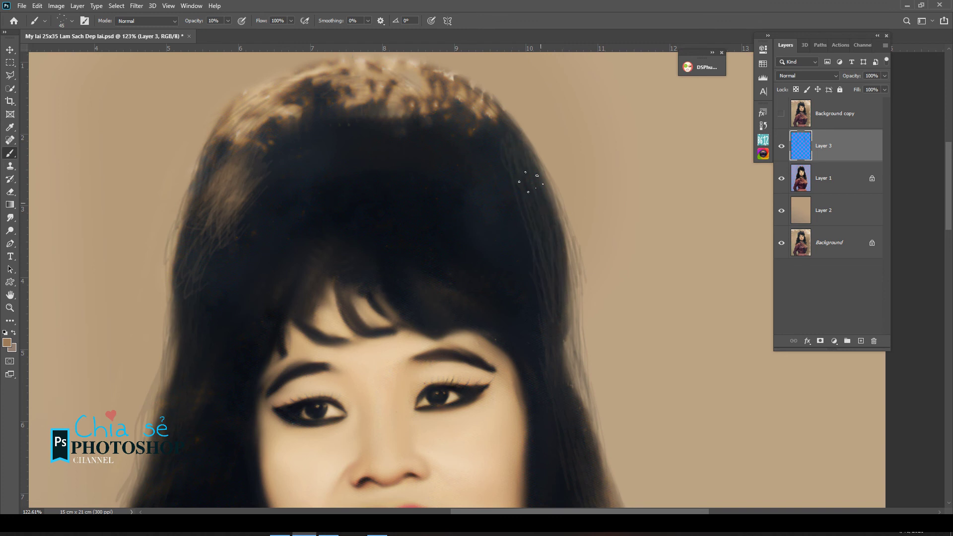
{"action": "left_click", "coordinate": [454, 143], "text": "alt"}
{"action": "mouse_move", "coordinate": [473, 92]}
{"action": "left_mouse_down"}
{"action": "mouse_move", "coordinate": [465, 112]}
{"action": "mouse_move", "coordinate": [454, 87]}
{"action": "mouse_move", "coordinate": [447, 99]}
{"action": "mouse_move", "coordinate": [340, 83]}
{"action": "mouse_move", "coordinate": [239, 127]}
{"action": "mouse_move", "coordinate": [251, 220]}
{"action": "left_mouse_up"}
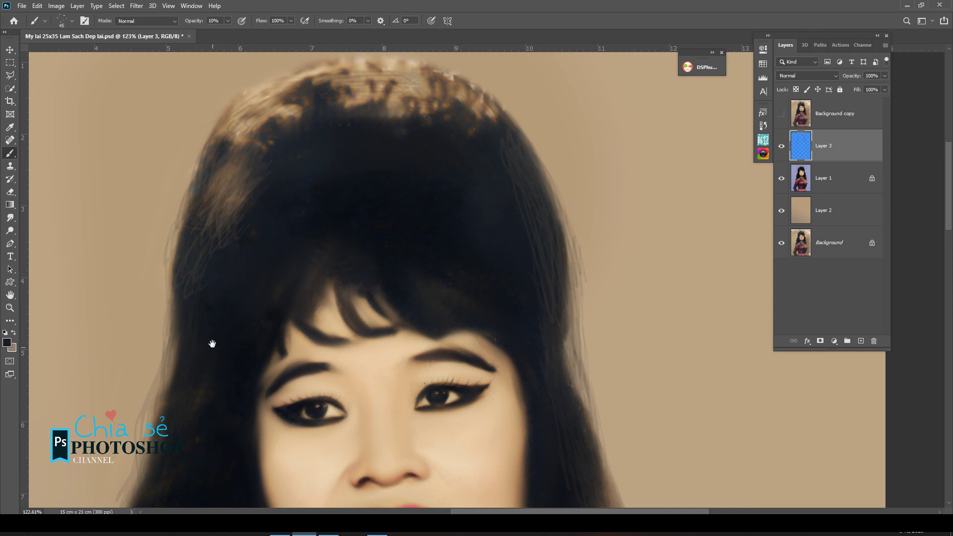
Step: Sample a brown tone from the speckled crown and blend its light spots with fine curved strands on Layer 3
{"action": "scroll", "coordinate": [213, 340], "scroll_direction": "down", "scroll_amount": 5}
{"action": "scroll", "coordinate": [256, 409], "scroll_direction": "down", "scroll_amount": 2}
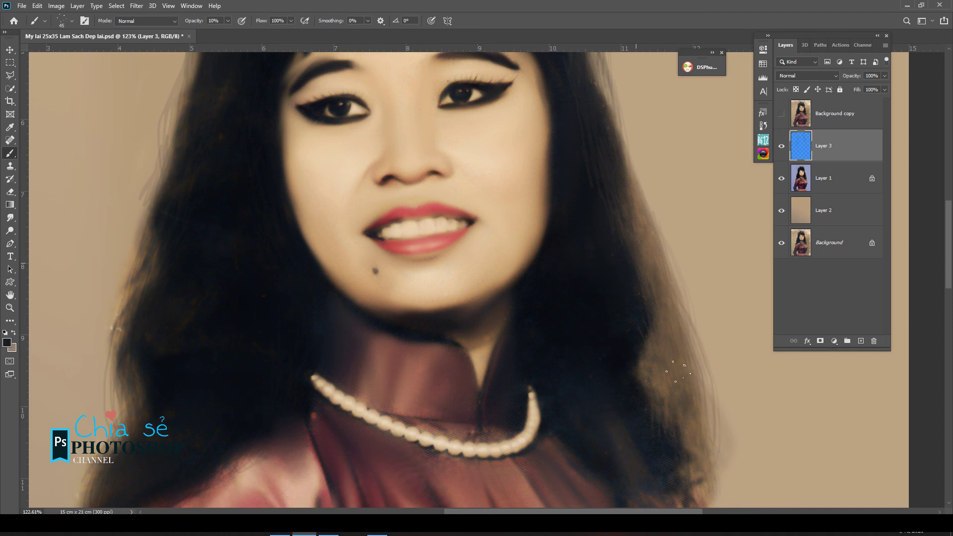
{"action": "scroll", "coordinate": [607, 240], "scroll_direction": "up", "scroll_amount": 6}
{"action": "scroll", "coordinate": [606, 241], "scroll_direction": "down", "scroll_amount": 1, "text": "alt"}
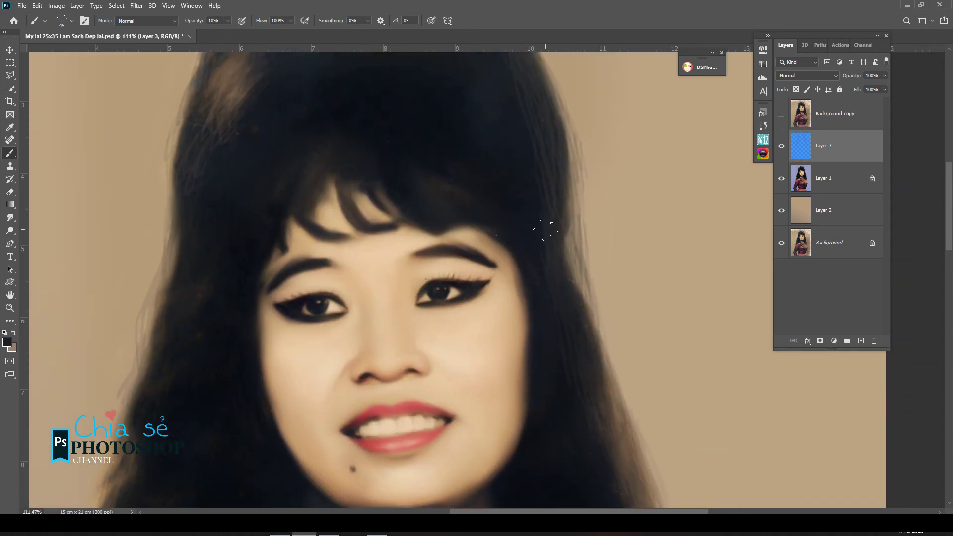
{"action": "scroll", "coordinate": [546, 230], "scroll_direction": "down", "scroll_amount": 5, "text": "alt"}
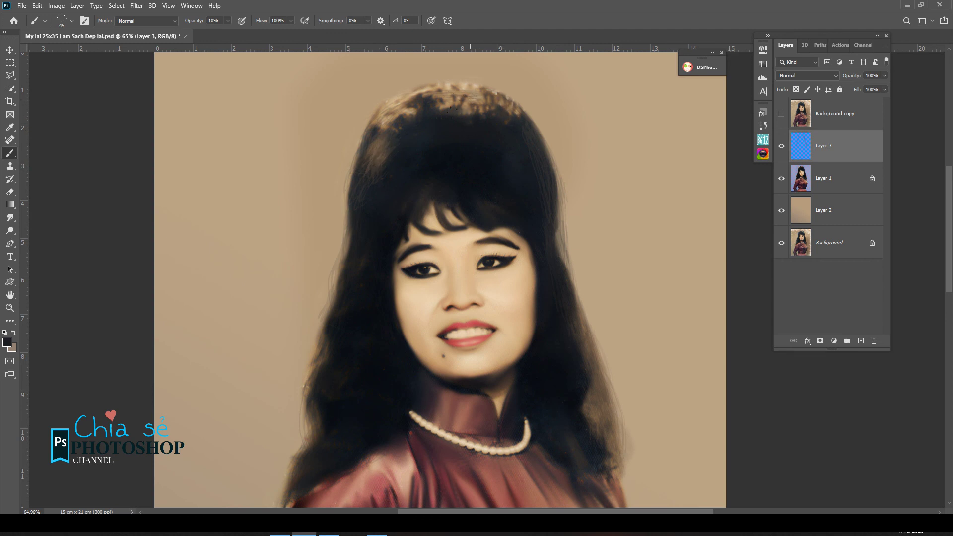
{"action": "left_click", "coordinate": [466, 102], "text": "alt"}
{"action": "scroll", "coordinate": [475, 89], "scroll_direction": "up", "scroll_amount": 5, "text": "alt"}
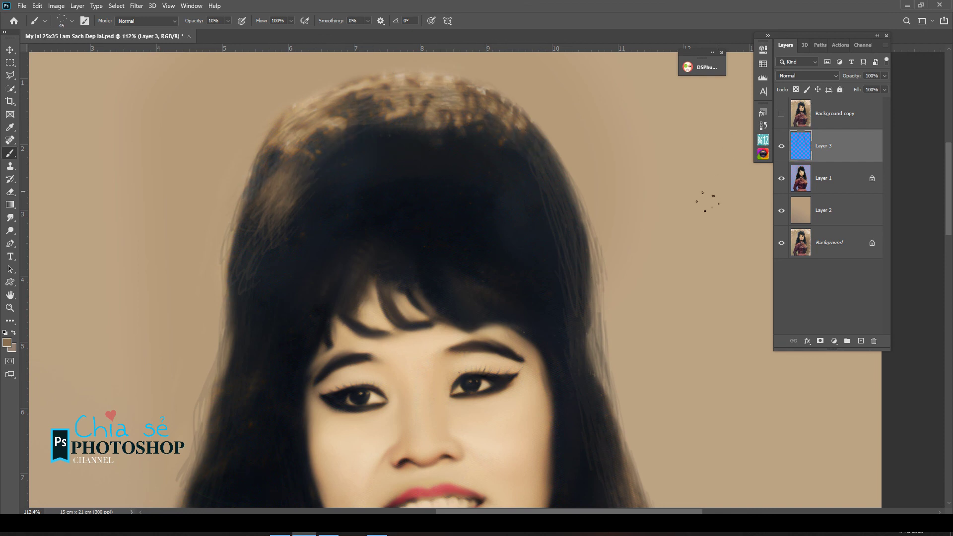
Step: Examine the painted hair strands and compare the whole portrait with the original by toggling Background copy
{"action": "key", "text": "e"}
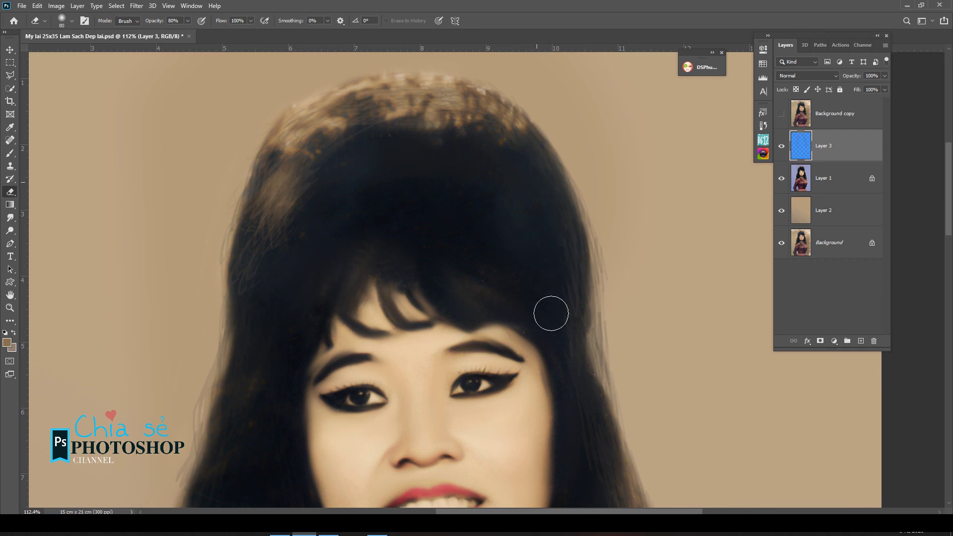
{"action": "scroll", "coordinate": [547, 340], "scroll_direction": "down", "scroll_amount": 2}
{"action": "scroll", "coordinate": [595, 457], "scroll_direction": "down", "scroll_amount": 5}
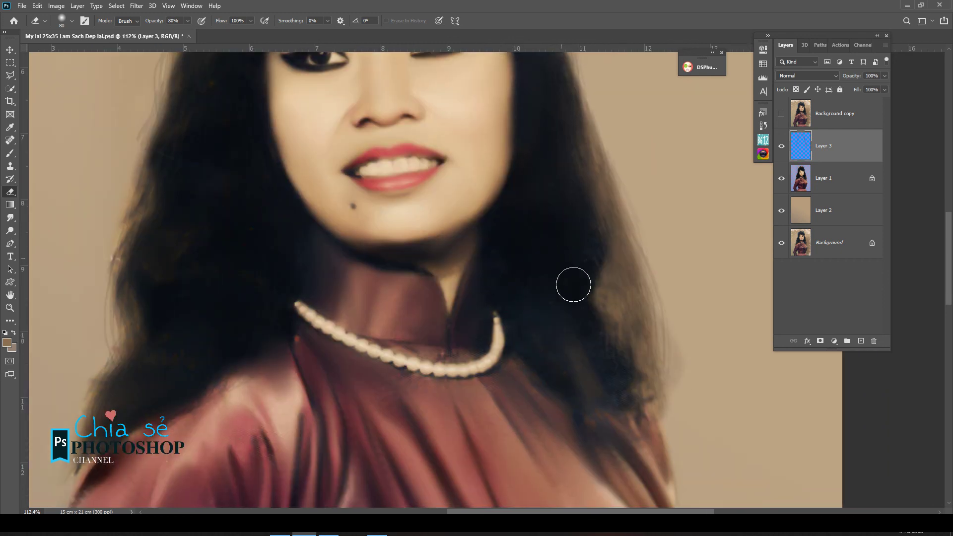
{"action": "scroll", "coordinate": [500, 277], "scroll_direction": "down", "scroll_amount": 3}
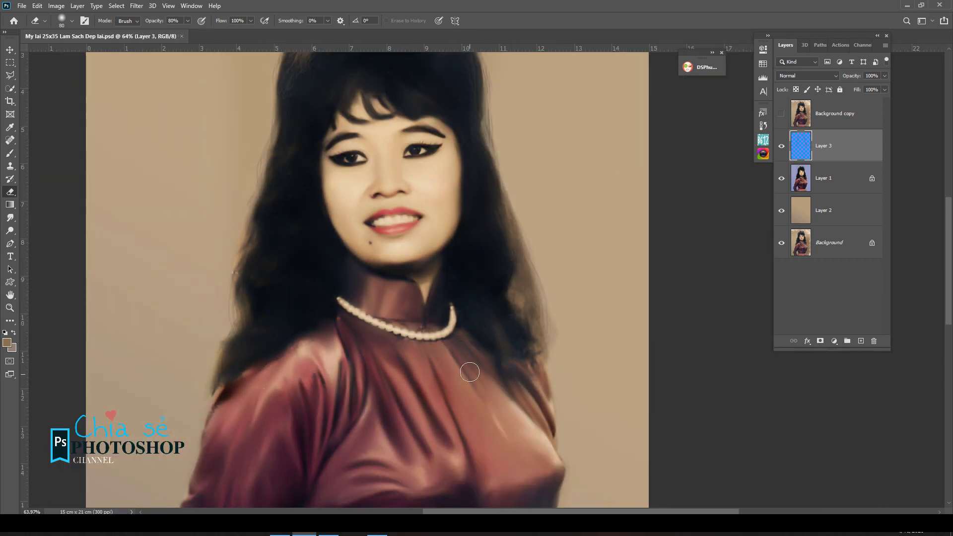
{"action": "scroll", "coordinate": [334, 213], "scroll_direction": "down", "scroll_amount": 2}
{"action": "scroll", "coordinate": [334, 213], "scroll_direction": "down", "scroll_amount": 3}
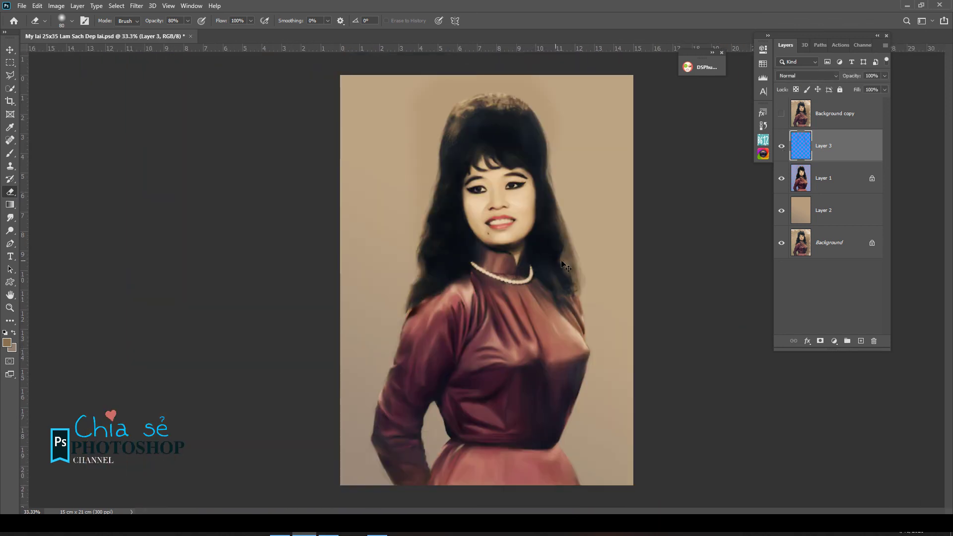
{"action": "left_click", "coordinate": [782, 113]}
{"action": "left_click", "coordinate": [782, 113]}
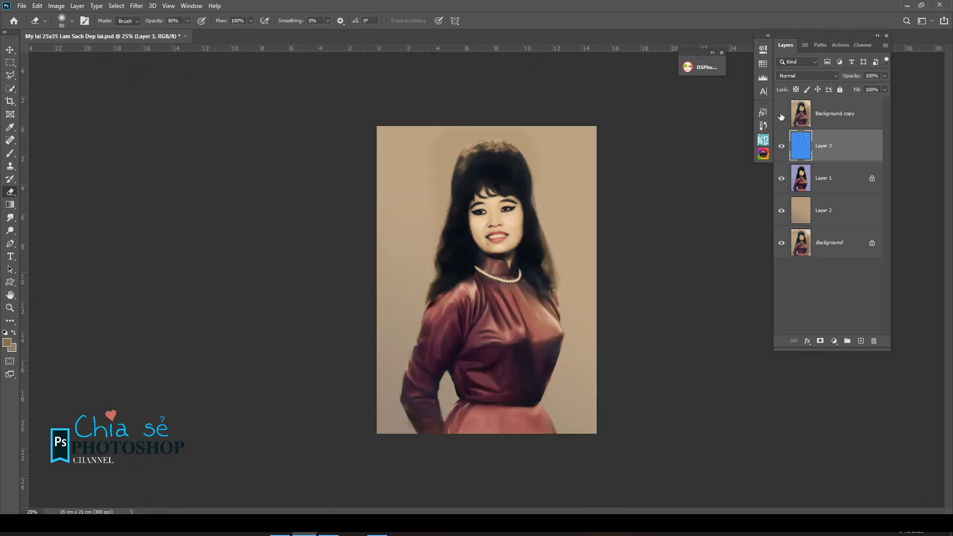
Step: Open the Camera Raw Filter on Layer 1 and set the calibration's Green Primary hue to +40 and saturation to -20
{"action": "left_click", "coordinate": [812, 183]}
{"action": "scroll", "coordinate": [497, 175], "scroll_direction": "up", "scroll_amount": 1}
{"action": "scroll", "coordinate": [497, 175], "scroll_direction": "up", "scroll_amount": 2}
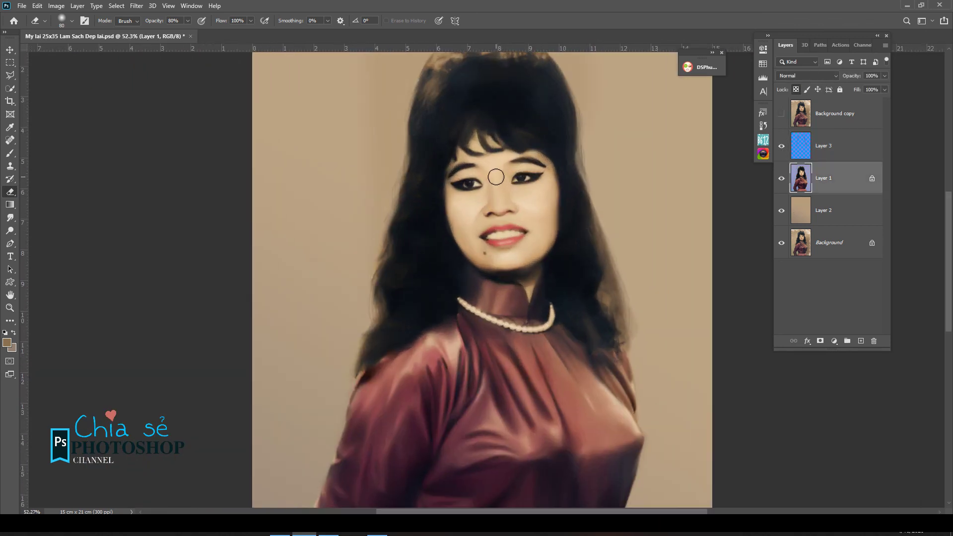
{"action": "key", "text": "l"}
{"action": "mouse_move", "coordinate": [534, 287]}
{"action": "left_mouse_down"}
{"action": "mouse_move", "coordinate": [493, 118]}
{"action": "mouse_move", "coordinate": [441, 188]}
{"action": "mouse_move", "coordinate": [492, 281]}
{"action": "left_mouse_up"}
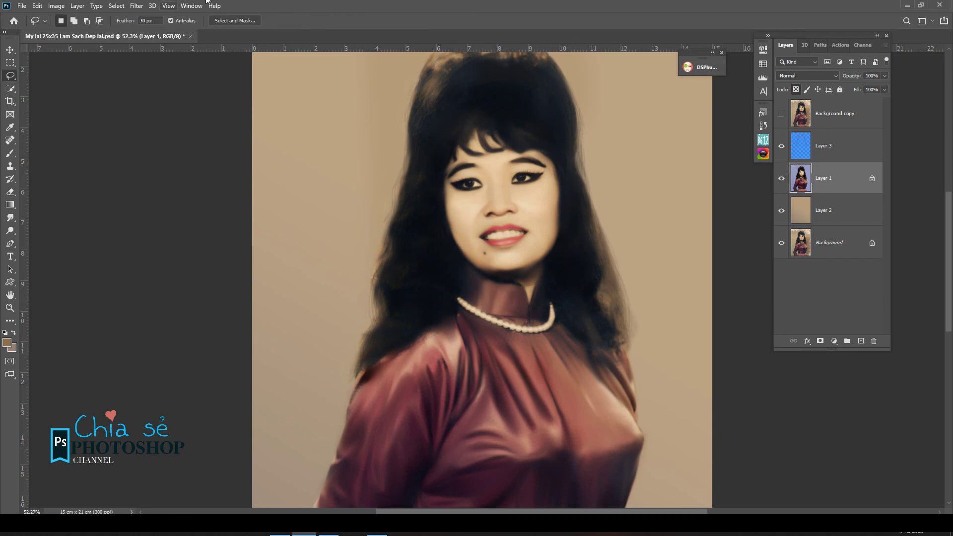
{"action": "left_click", "coordinate": [137, 6]}
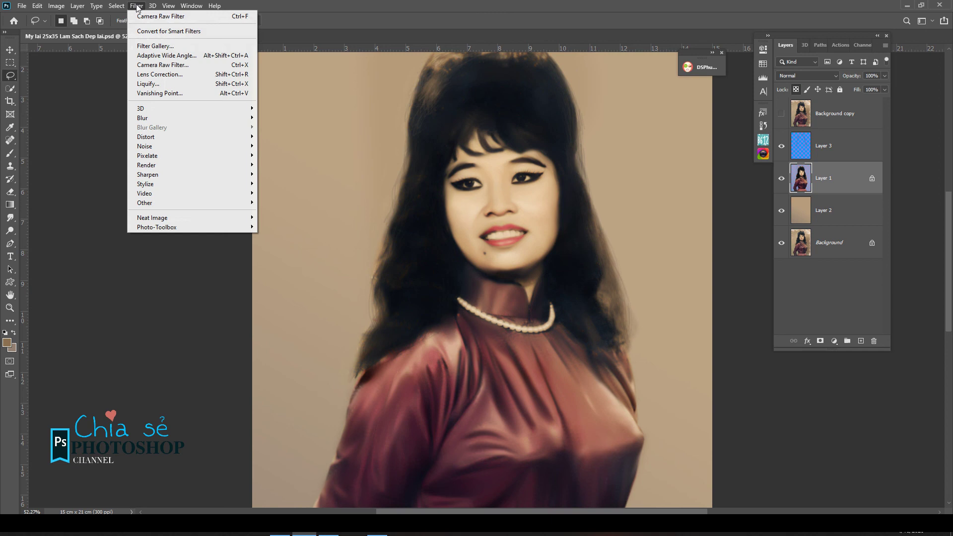
{"action": "left_click", "coordinate": [162, 64]}
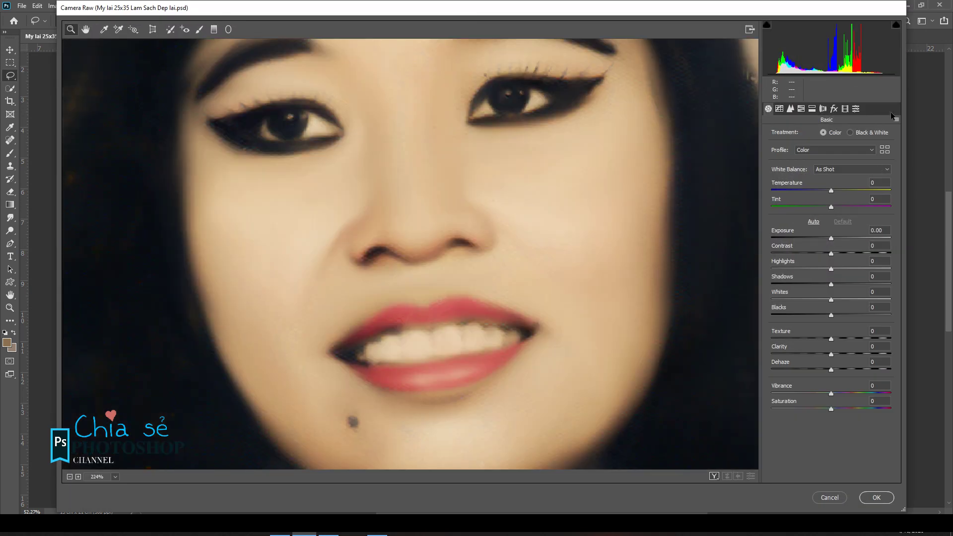
{"action": "left_click", "coordinate": [845, 108]}
{"action": "left_click_drag", "start_coordinate": [831, 265], "coordinate": [854, 249]}
Step: Adjust luminance noise reduction and grain amount for Layer 1 in Camera Raw and apply the filter
{"action": "right_click", "coordinate": [456, 219]}
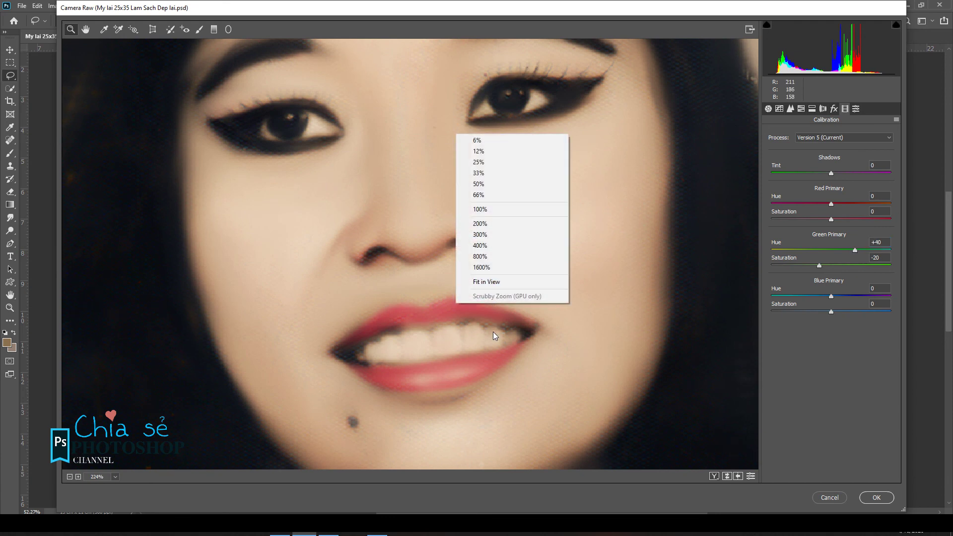
{"action": "left_click", "coordinate": [490, 282]}
{"action": "left_click_drag", "start_coordinate": [370, 132], "coordinate": [469, 251]}
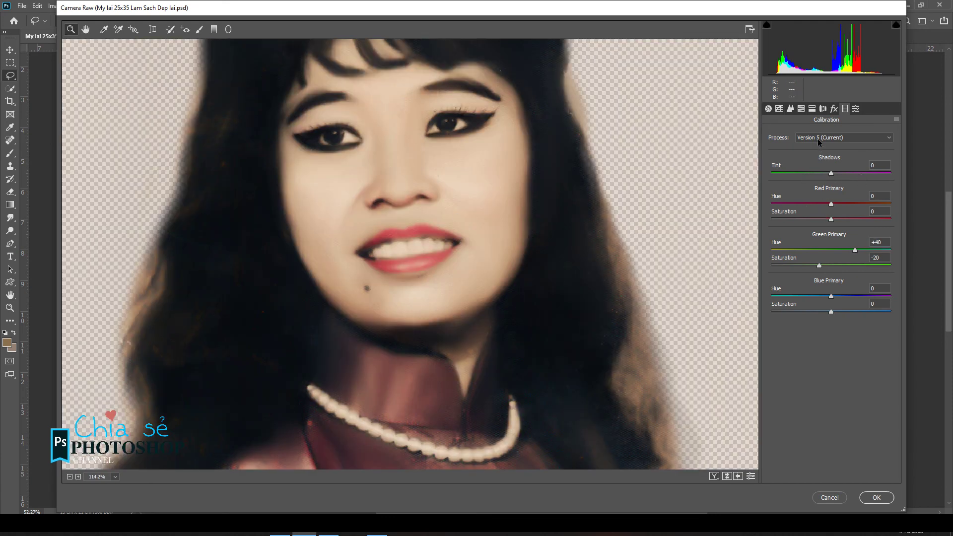
{"action": "left_click", "coordinate": [769, 109]}
{"action": "left_click", "coordinate": [791, 108]}
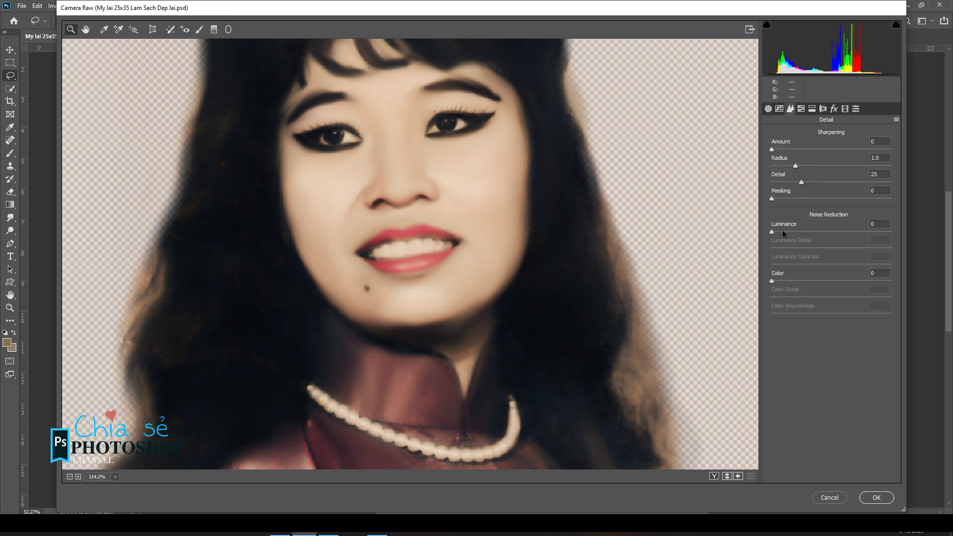
{"action": "mouse_move", "coordinate": [783, 230]}
{"action": "left_mouse_down"}
{"action": "mouse_move", "coordinate": [844, 231]}
{"action": "mouse_move", "coordinate": [793, 231]}
{"action": "left_mouse_up"}
{"action": "left_click", "coordinate": [773, 249]}
{"action": "left_click", "coordinate": [834, 109]}
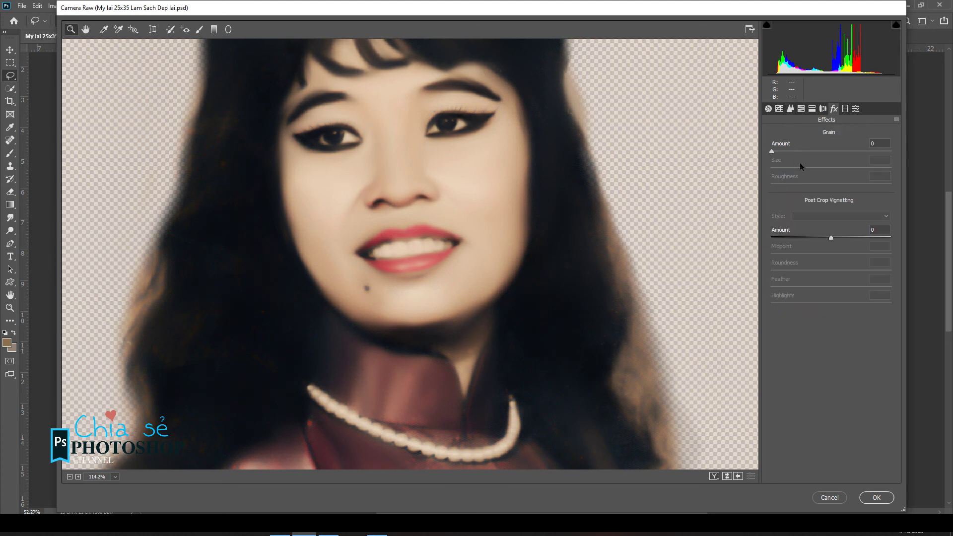
{"action": "left_click_drag", "start_coordinate": [779, 145], "coordinate": [784, 153]}
{"action": "left_click", "coordinate": [876, 497]}
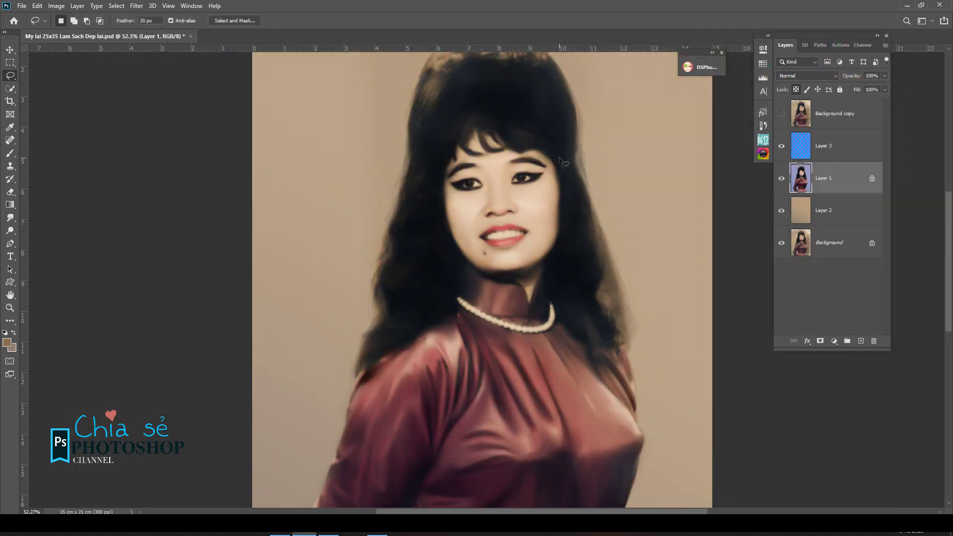
Step: Adjust the midtones of Layer 1 with a Curves adjustment on the RGB channel
{"action": "key", "text": "ctrl+0"}
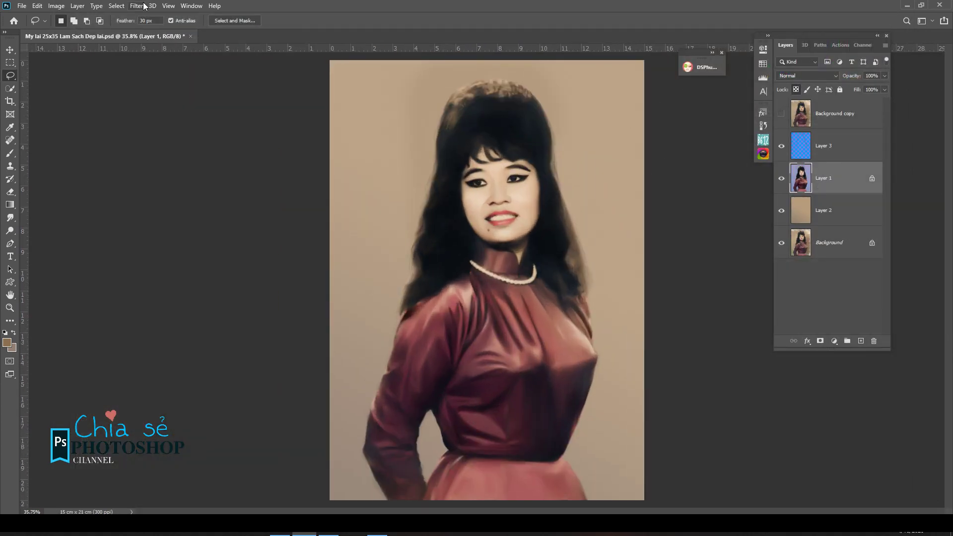
{"action": "left_click", "coordinate": [56, 5]}
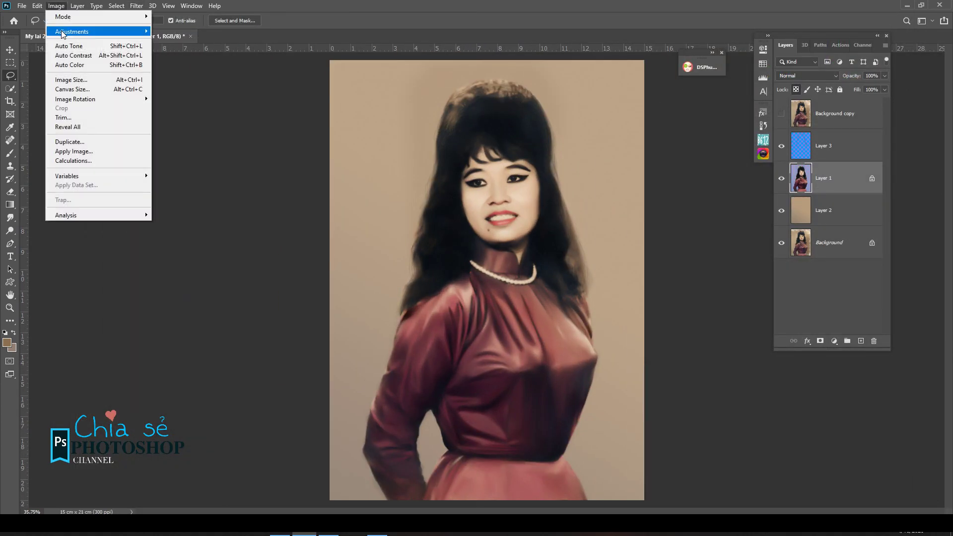
{"action": "mouse_move", "coordinate": [94, 31]}
{"action": "left_click", "coordinate": [170, 49]}
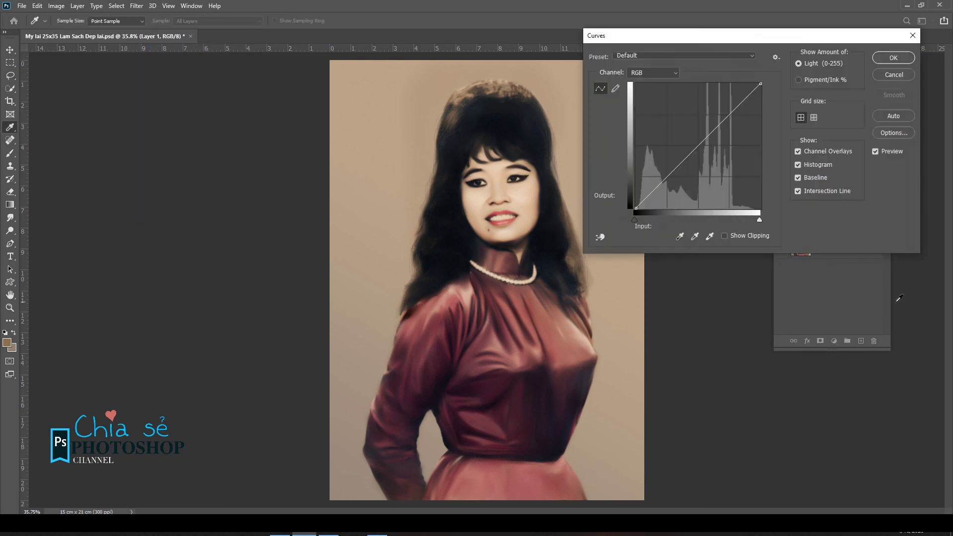
{"action": "left_click", "coordinate": [701, 147]}
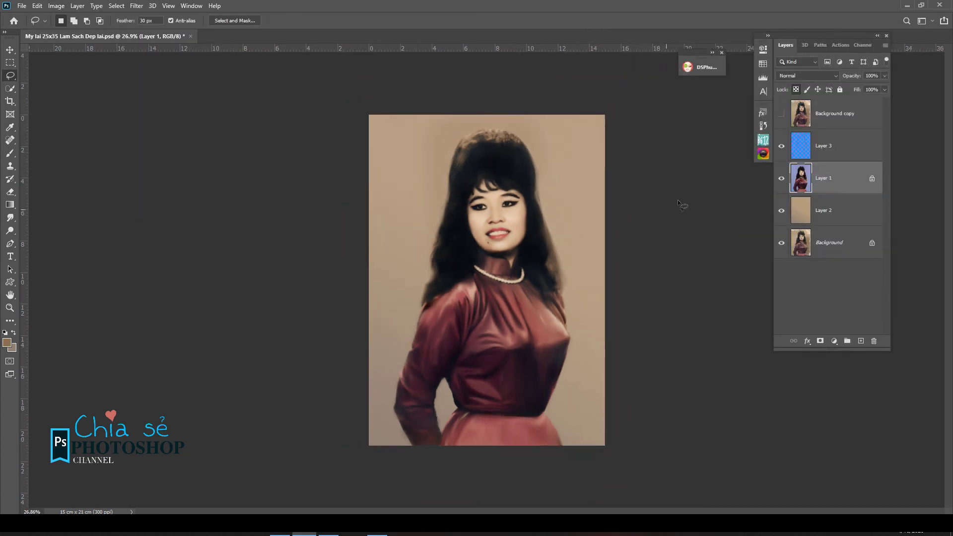
Step: Compare the restored portrait with the original by toggling Background copy, leave that layer hidden and save the document
{"action": "left_click", "coordinate": [781, 112]}
{"action": "left_click", "coordinate": [780, 113]}
{"action": "left_click", "coordinate": [781, 113]}
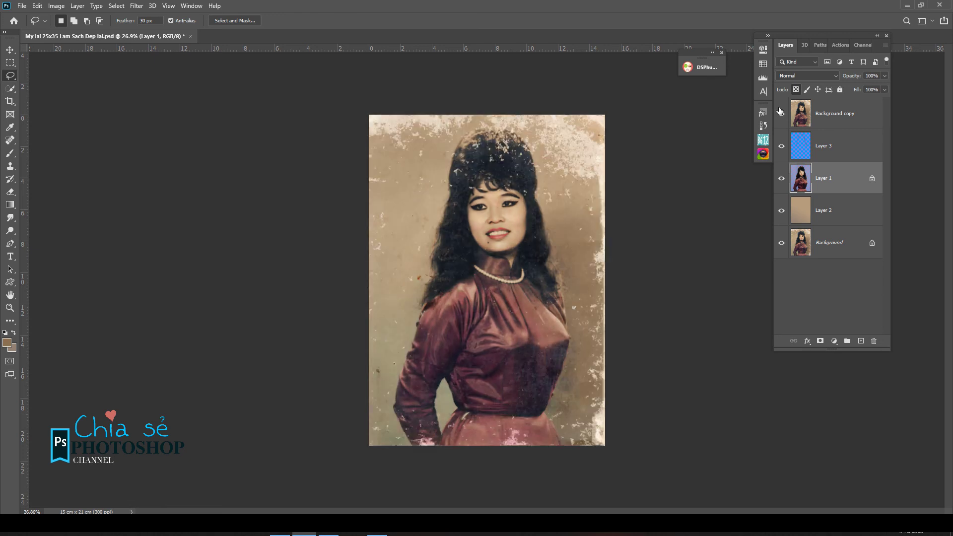
{"action": "left_click", "coordinate": [781, 112]}
{"action": "key", "text": "ctrl+s"}
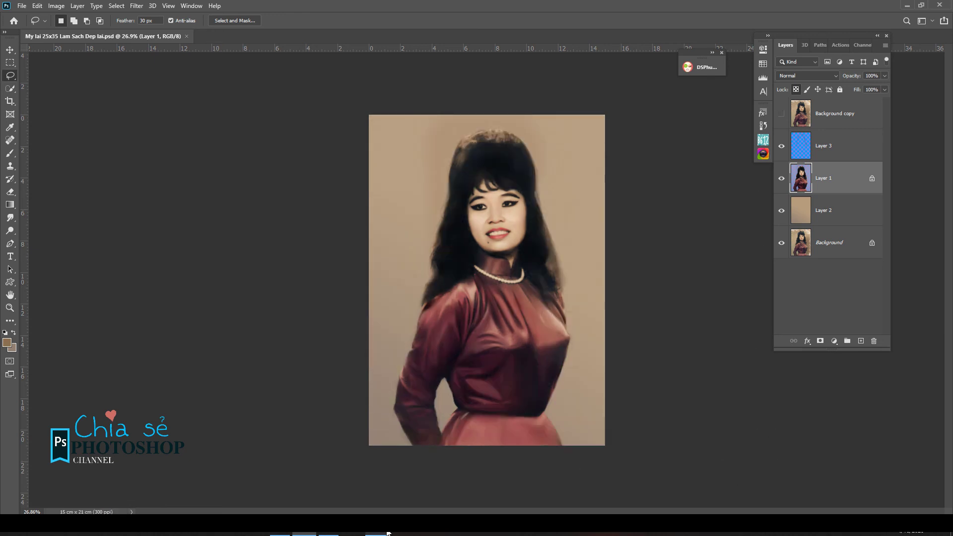